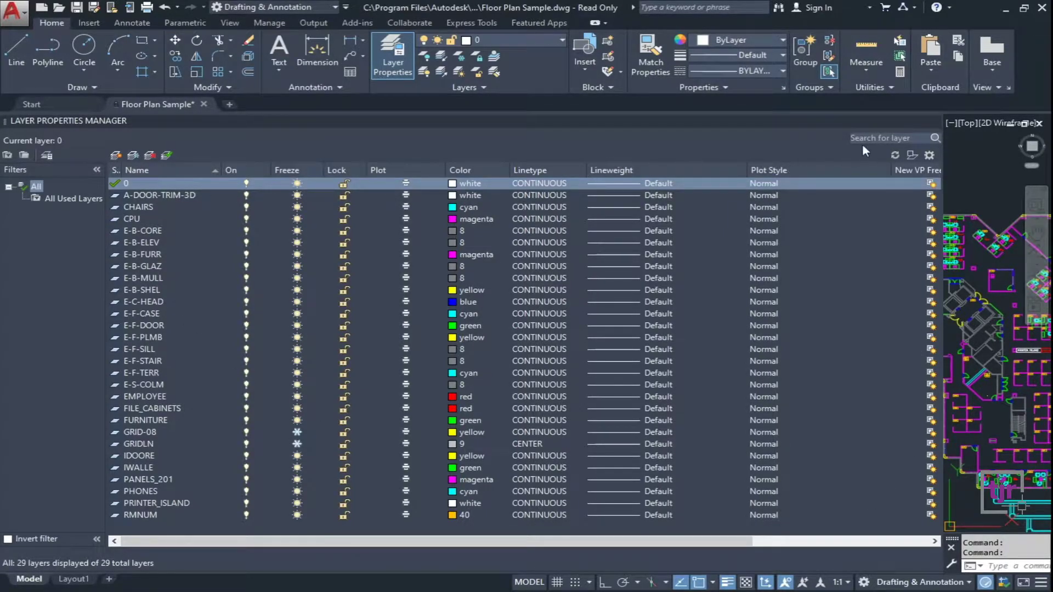
Close the Layer Properties Manager and reopen it with the LAYER command.
click(933, 121)
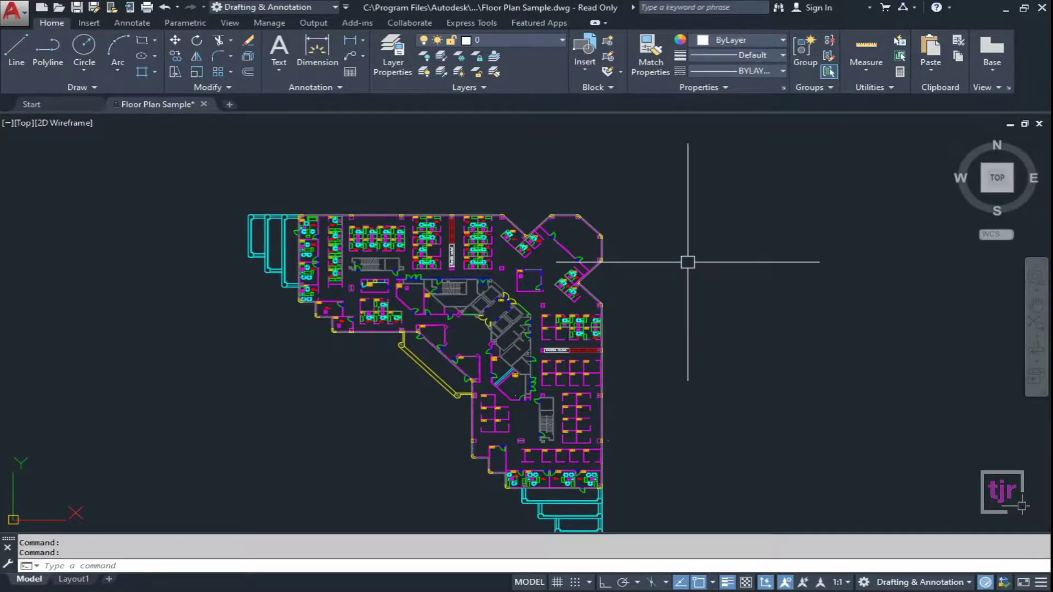
text(LAY)
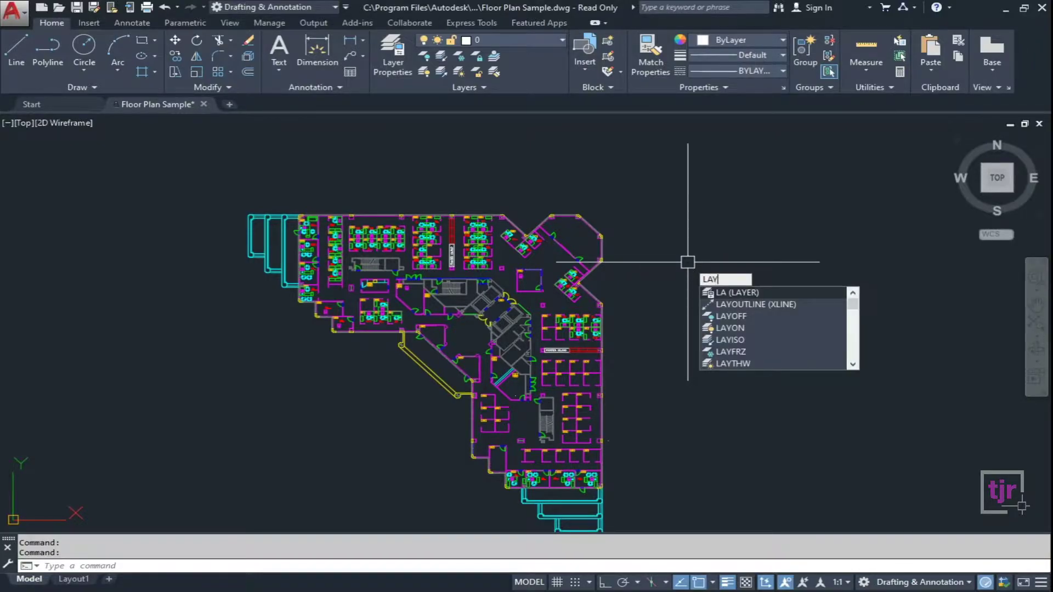
text(ER)
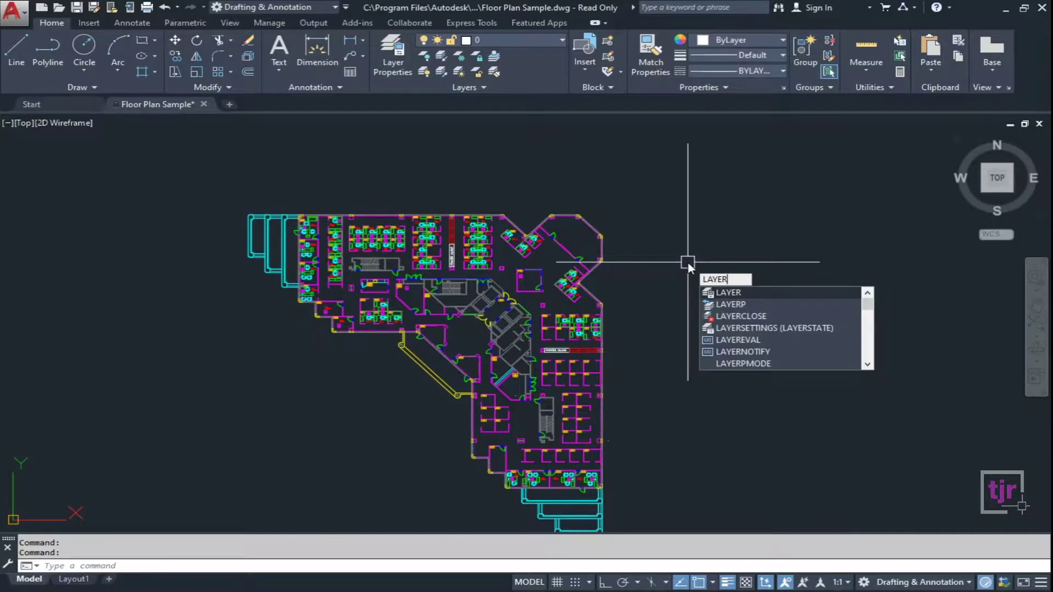
key(Return)
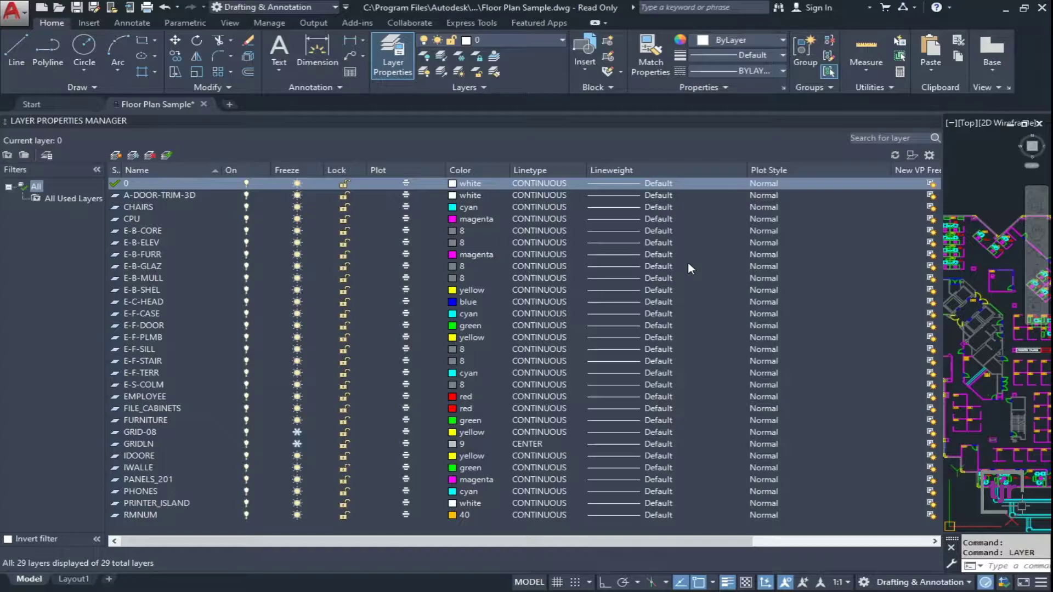
Create a new layer property filter named 123 and move its dialog aside.
click(8, 156)
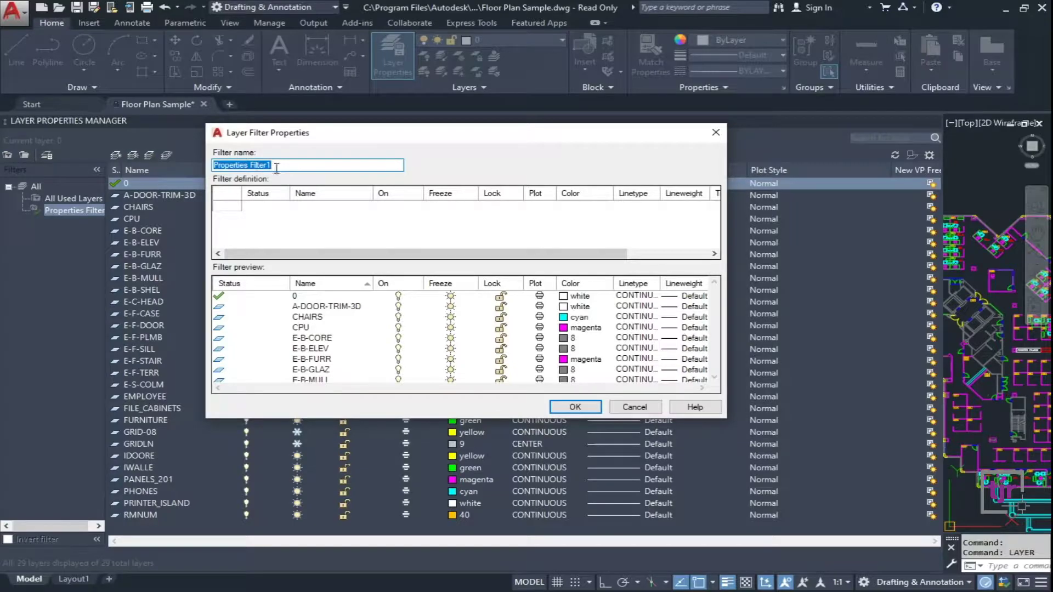
click(327, 166)
drag(327, 166, 163, 167)
text(123)
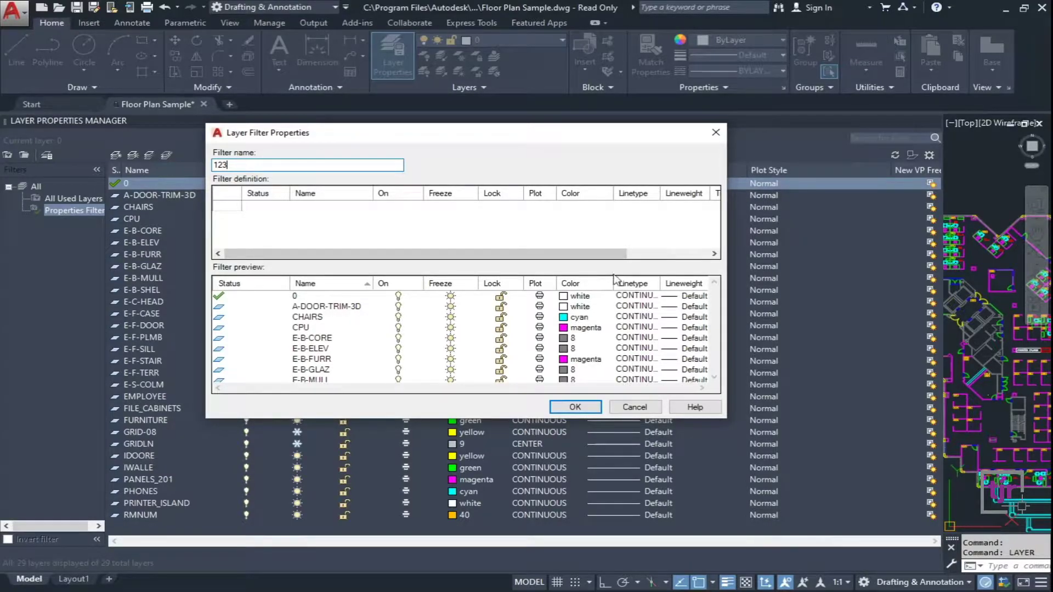
drag(580, 133, 661, 164)
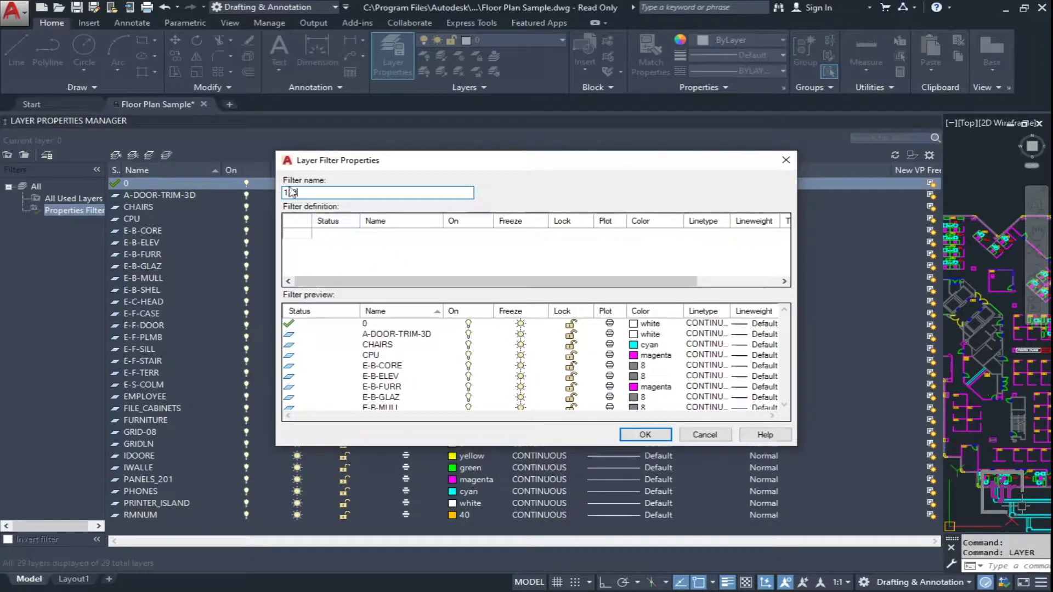
Define filter 123 by the layer names *CPU and *CHAIRS on separate rows, and accept it.
click(384, 235)
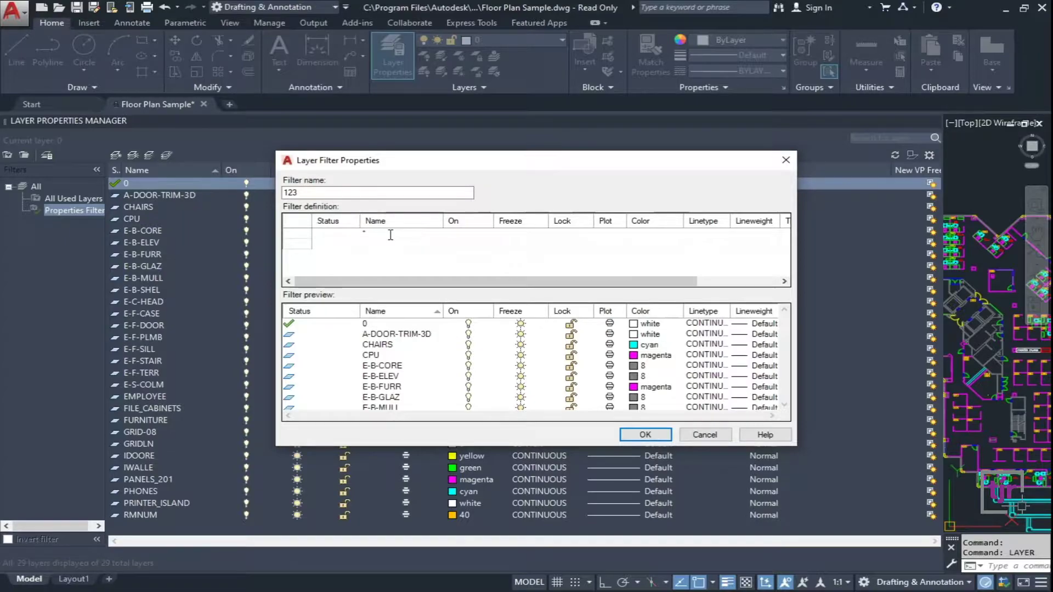
text(1)
text(CPU)
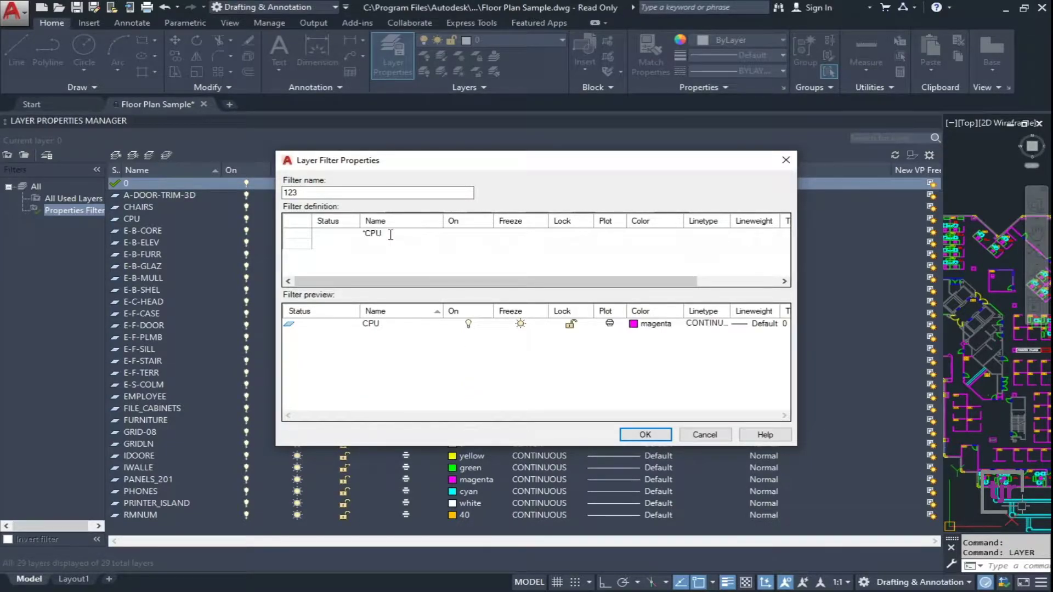
click(368, 246)
text(*CHAIR)
text(S)
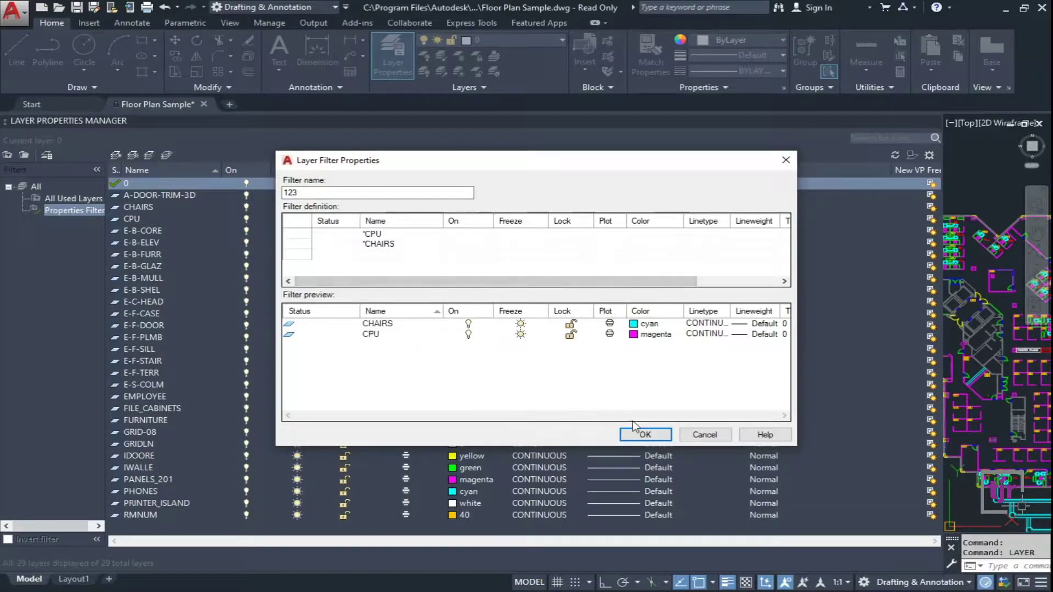
click(646, 435)
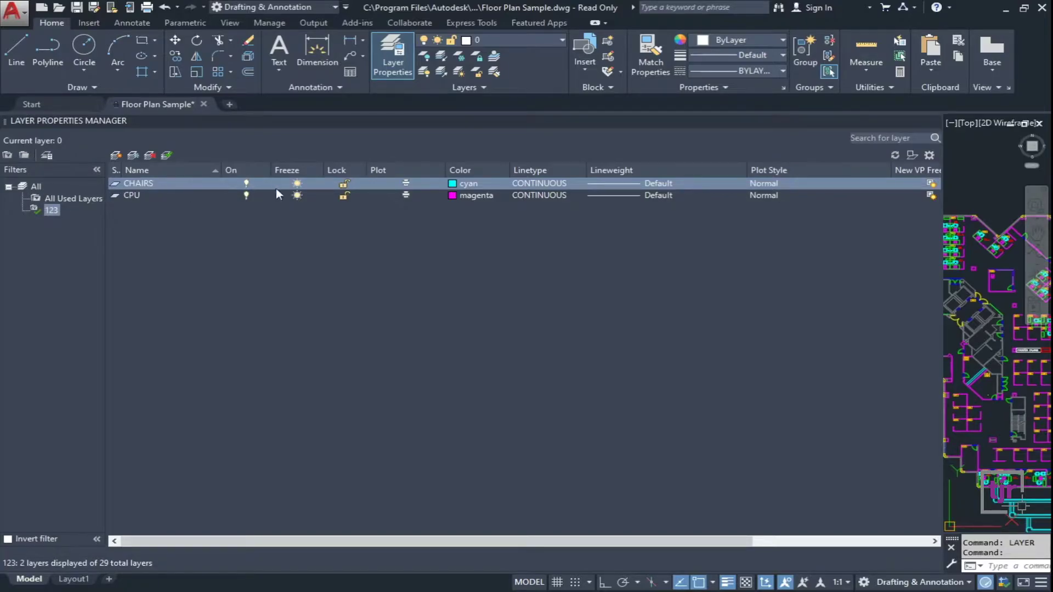
Return to the list of all layers and create a group filter named FLOOR PLAN.
click(36, 187)
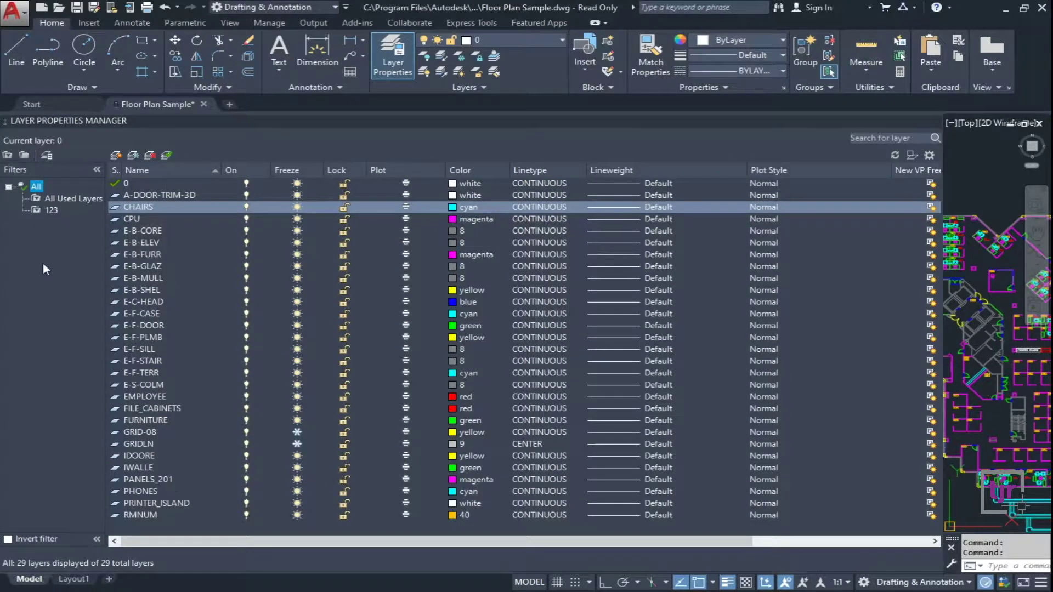
click(25, 155)
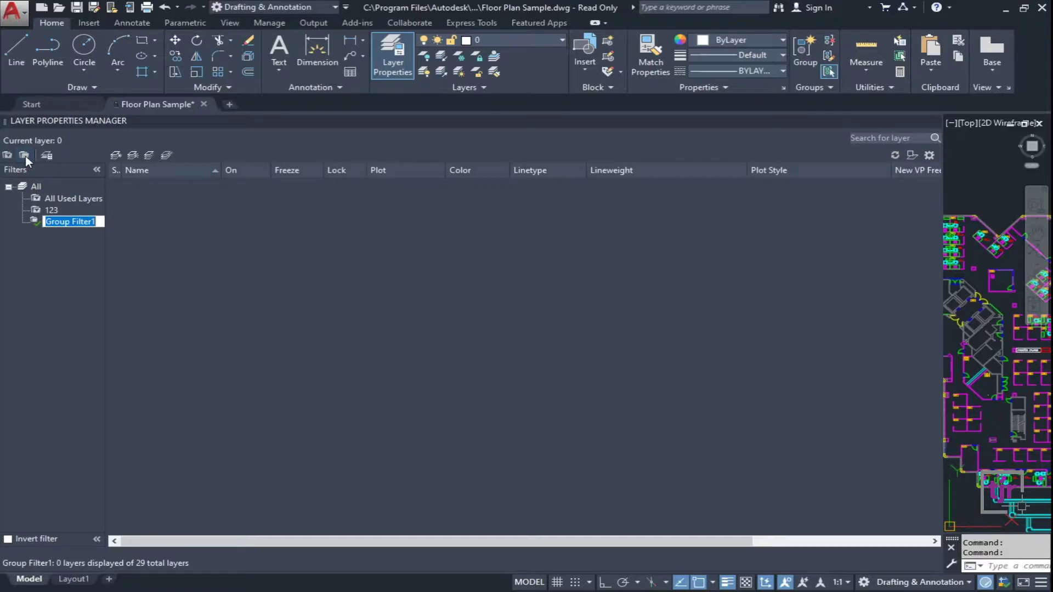
text(FLOOR)
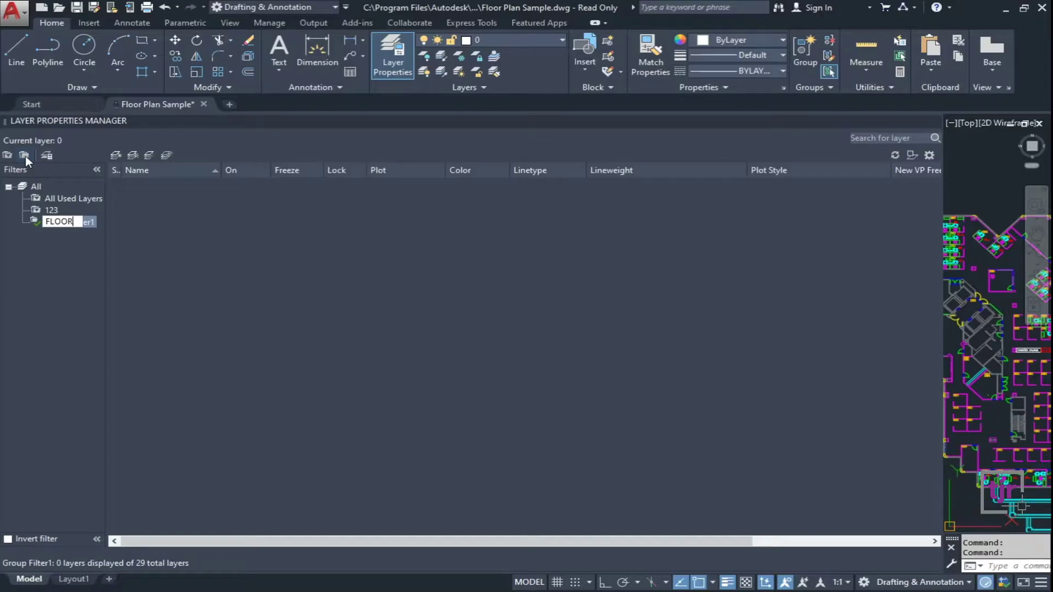
text( PLAN)
key(Return)
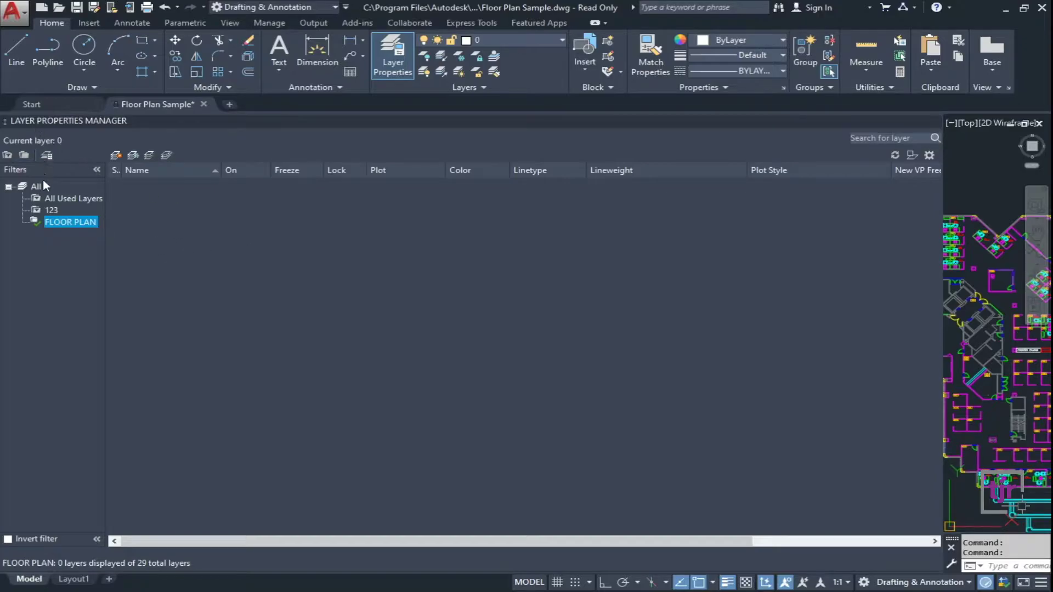
Create a second group filter named SECTIONS.
click(25, 155)
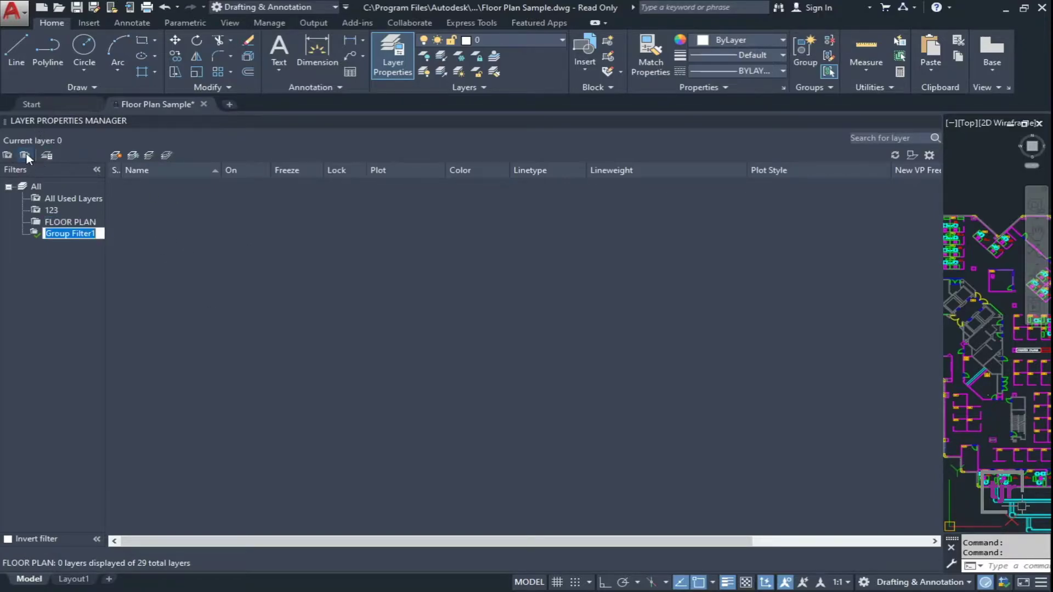
text(S)
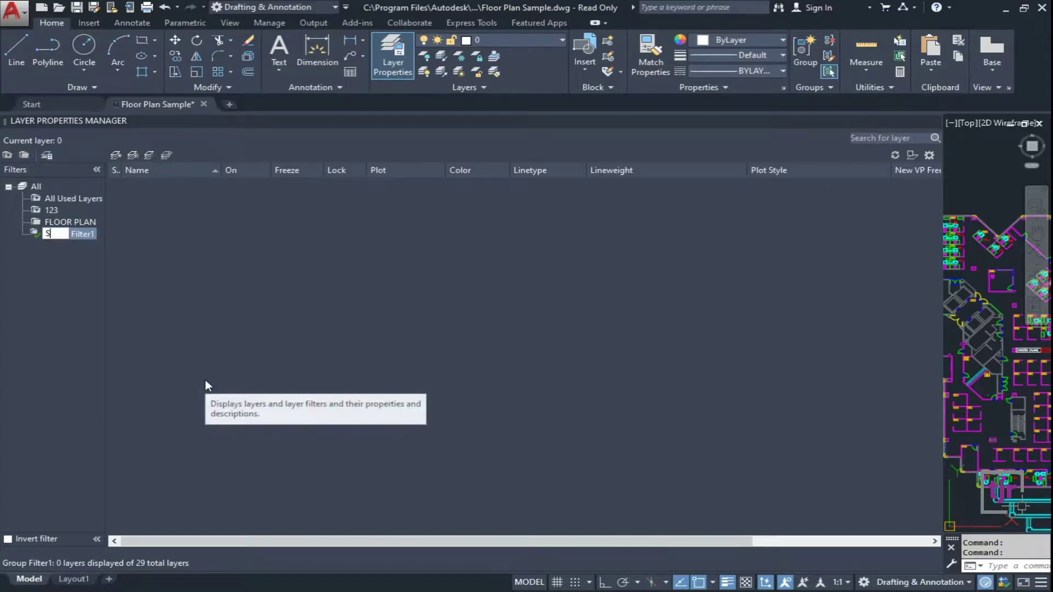
text(ECTIONS)
key(Return)
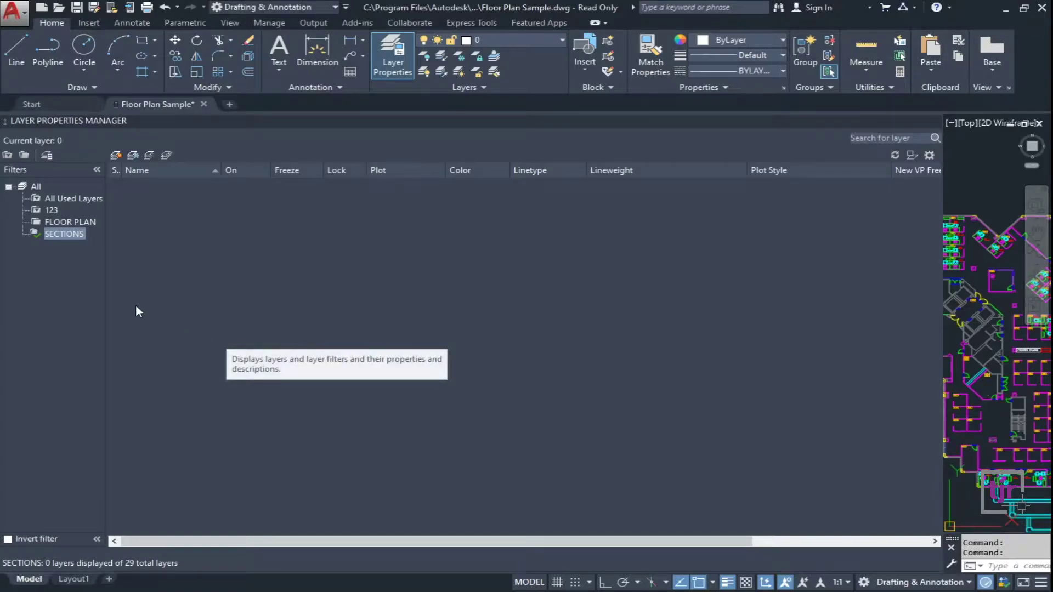
From the list of all layers, add layers E-B-CORE through E-F-SILL to the FLOOR PLAN group filter.
click(38, 187)
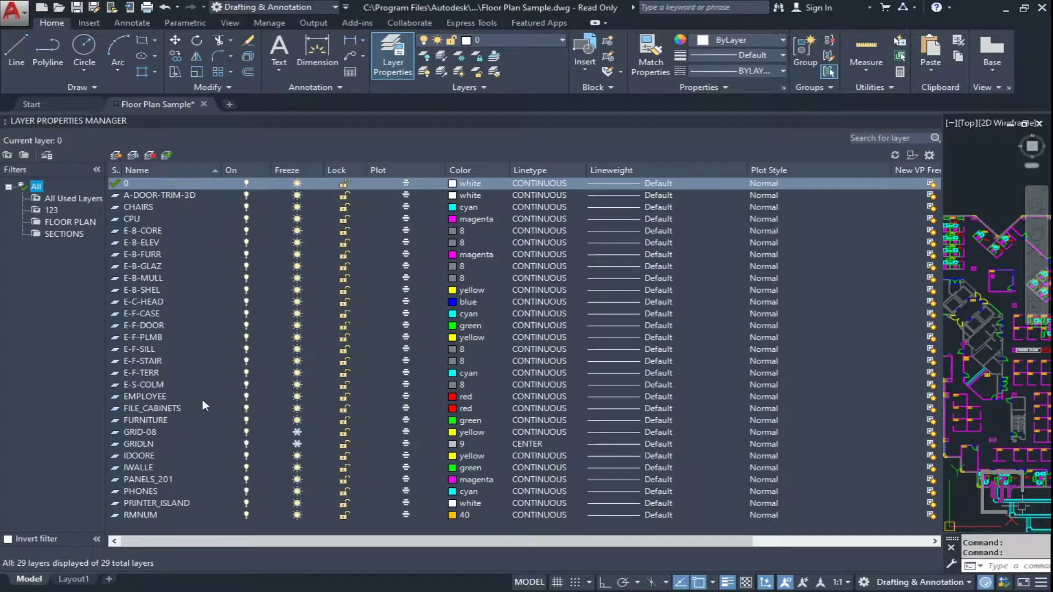
click(60, 220)
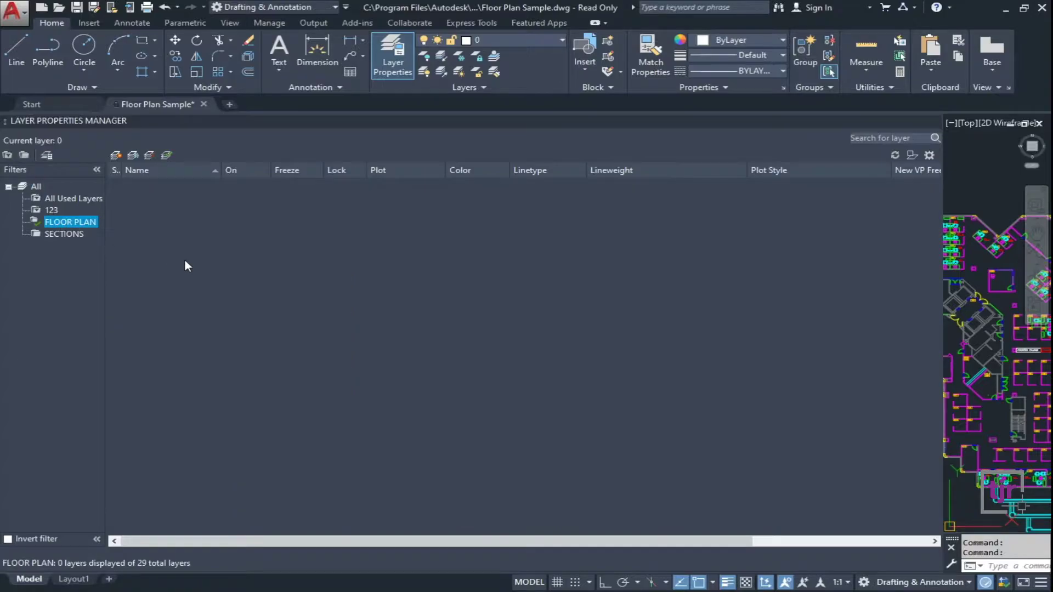
click(35, 186)
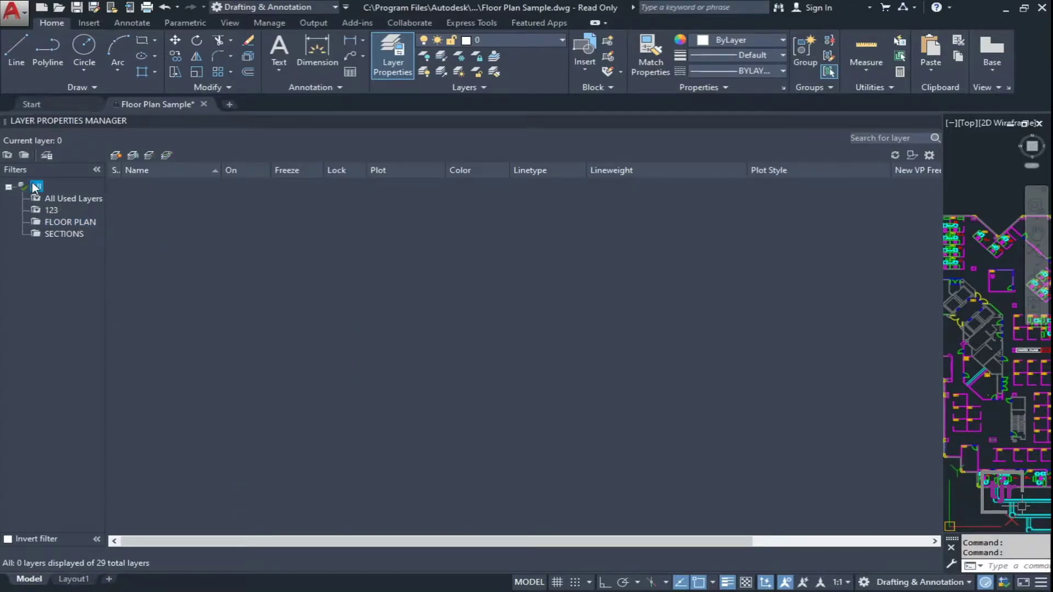
click(156, 231)
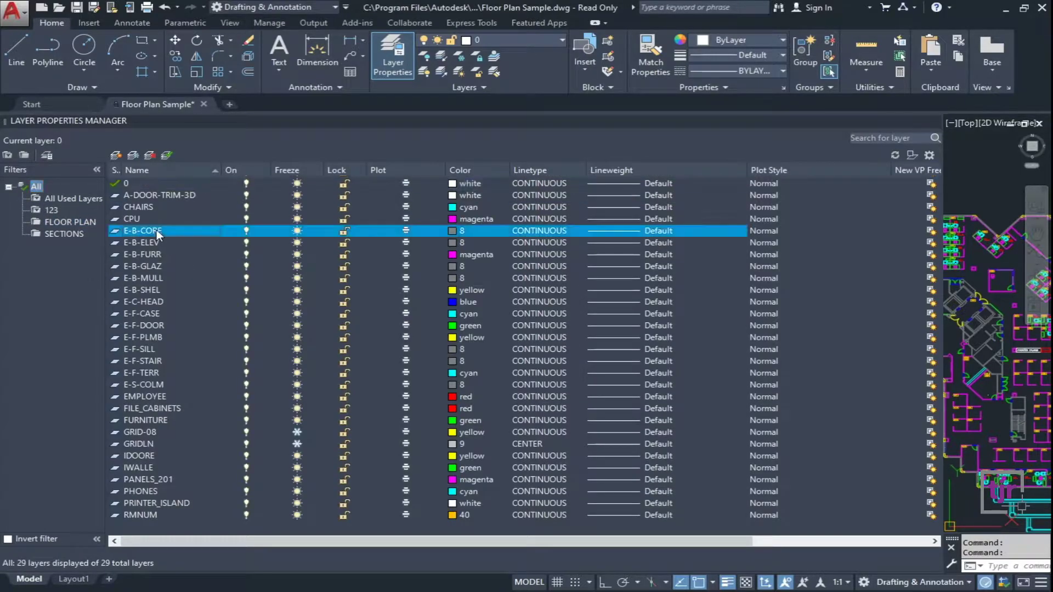
shift+click(150, 348)
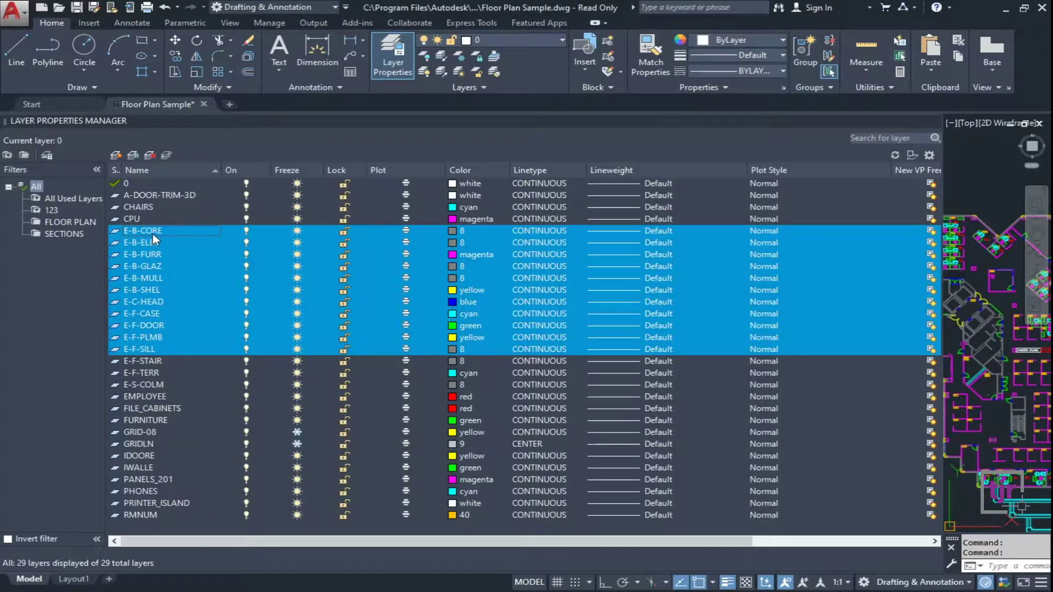
drag(135, 237, 84, 227)
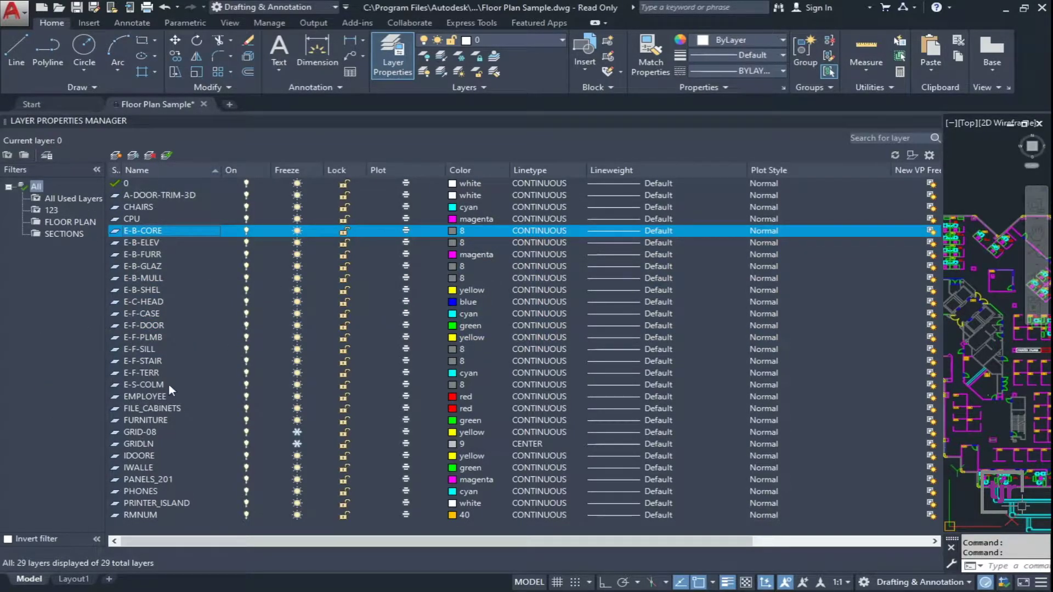
Add layers FURNITURE through RMNUM to the SECTIONS group filter.
click(156, 422)
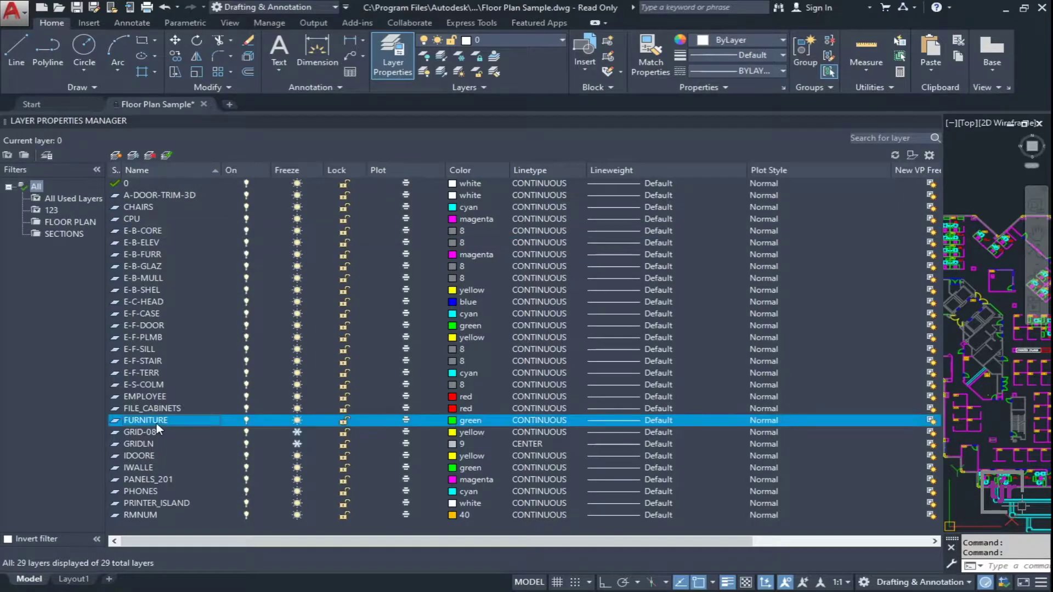
shift+click(146, 517)
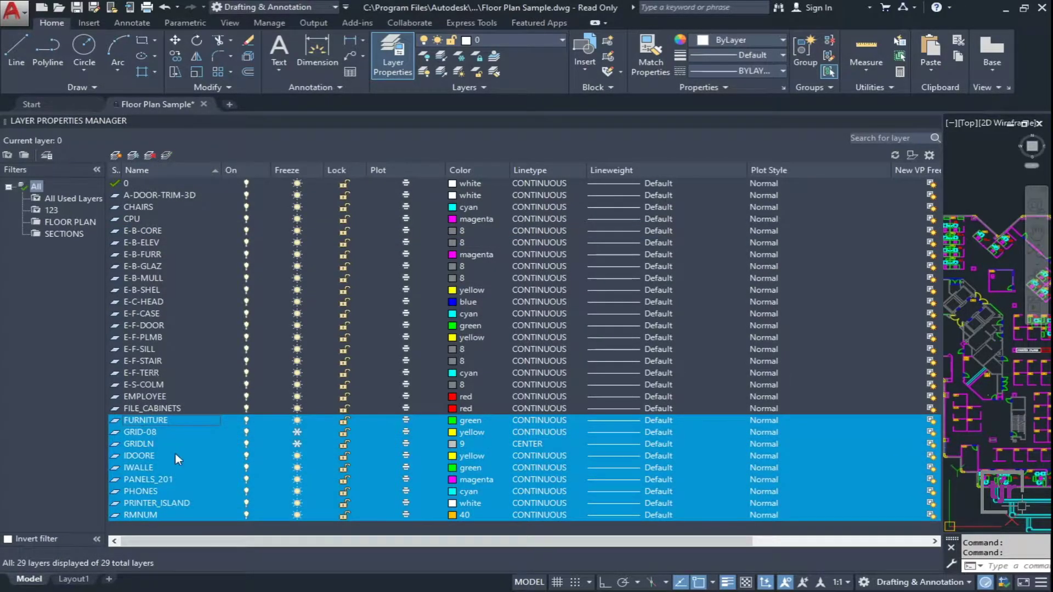
drag(160, 423, 61, 240)
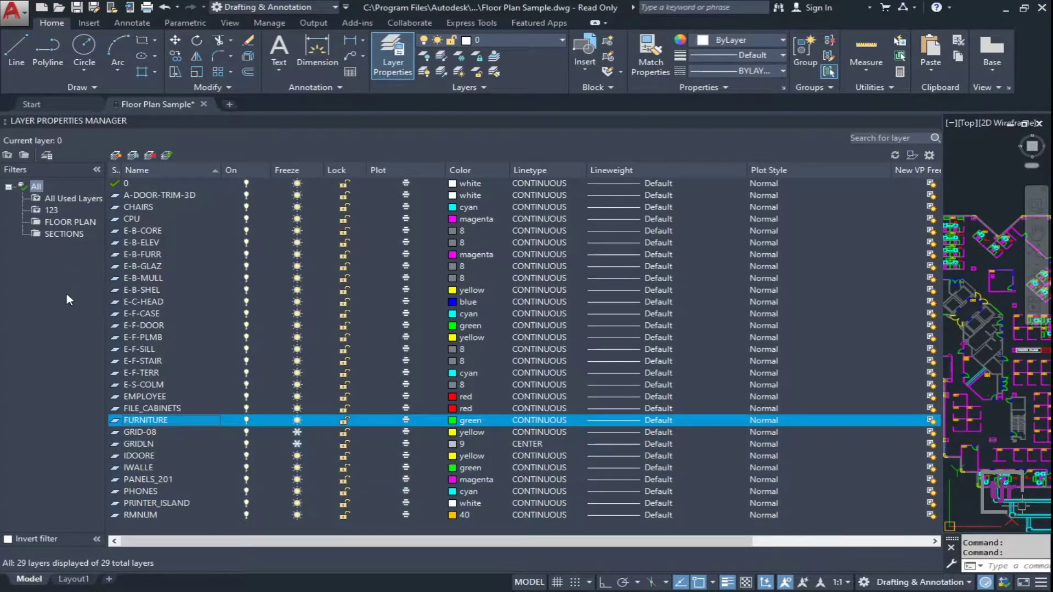
Activate the FLOOR PLAN filter, close the layer manager and check which layers the drawing's layer list offers.
click(73, 225)
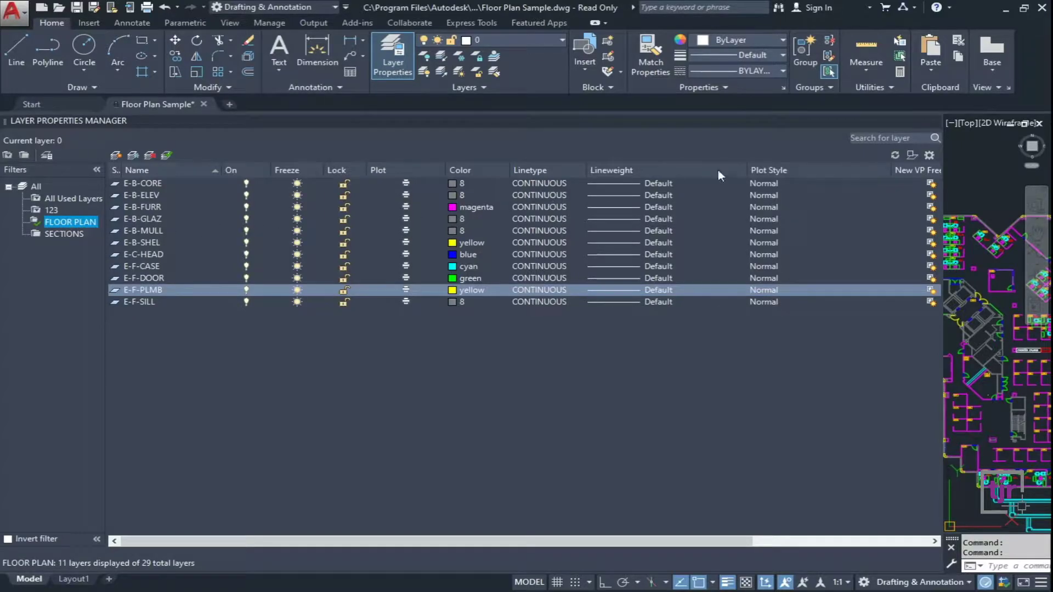
click(934, 120)
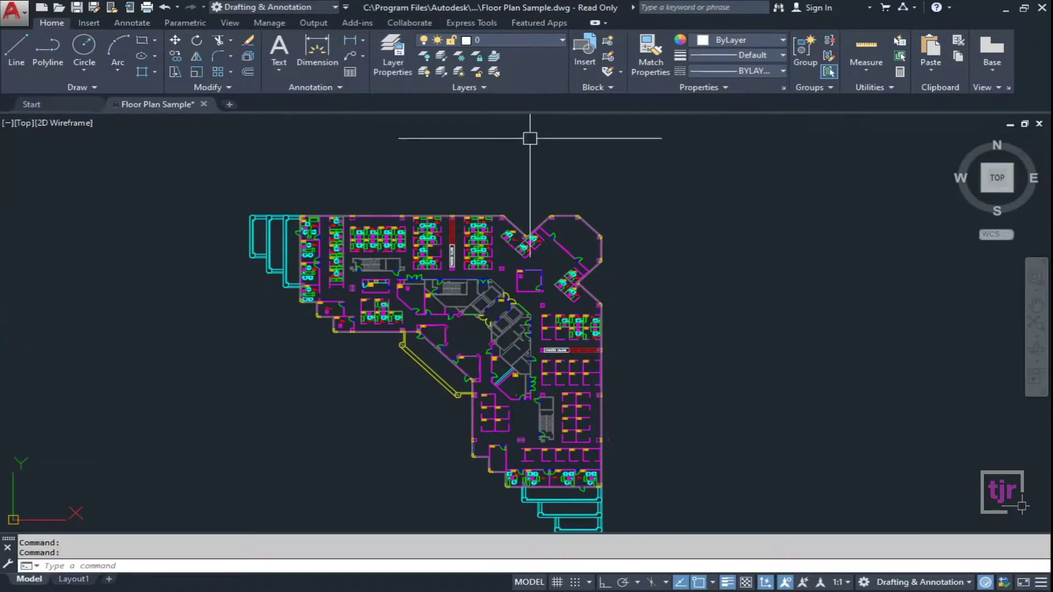
click(530, 39)
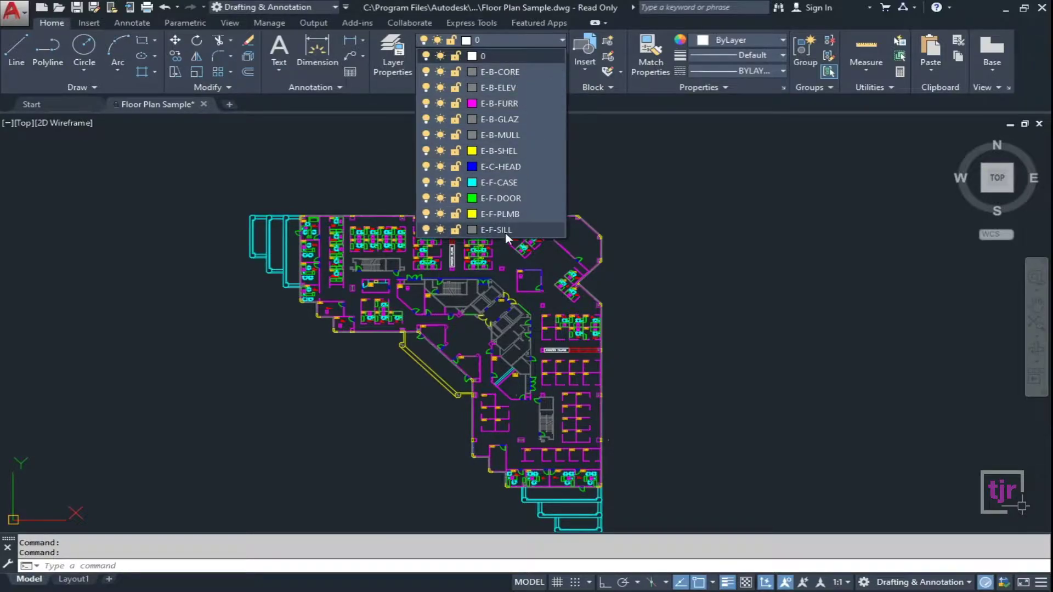
Reopen the layer manager, switch to the SECTIONS filter, close the manager and check the drawing's layer list.
click(393, 68)
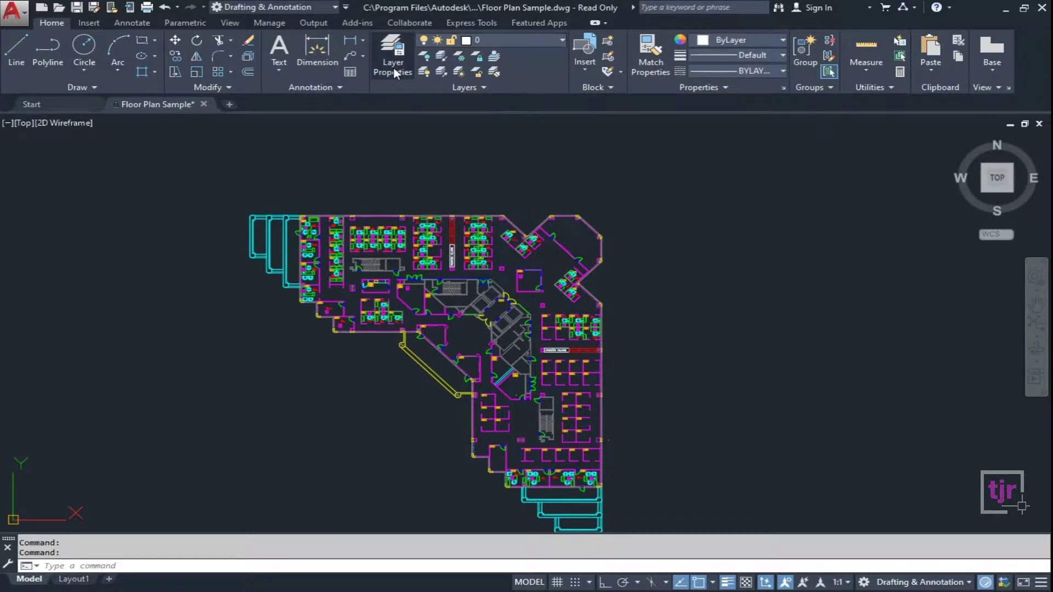
click(397, 71)
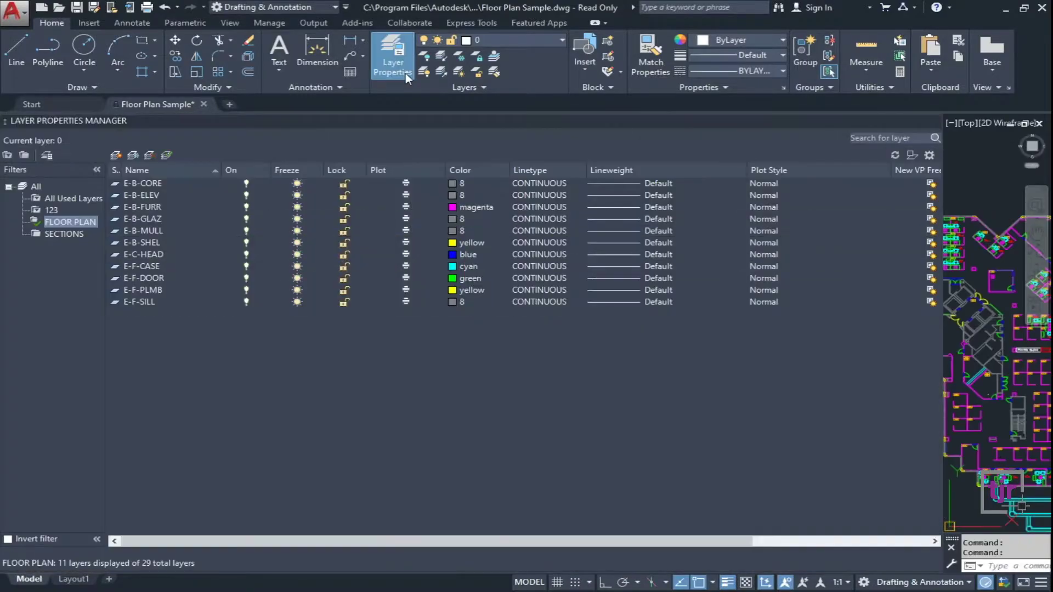
click(58, 234)
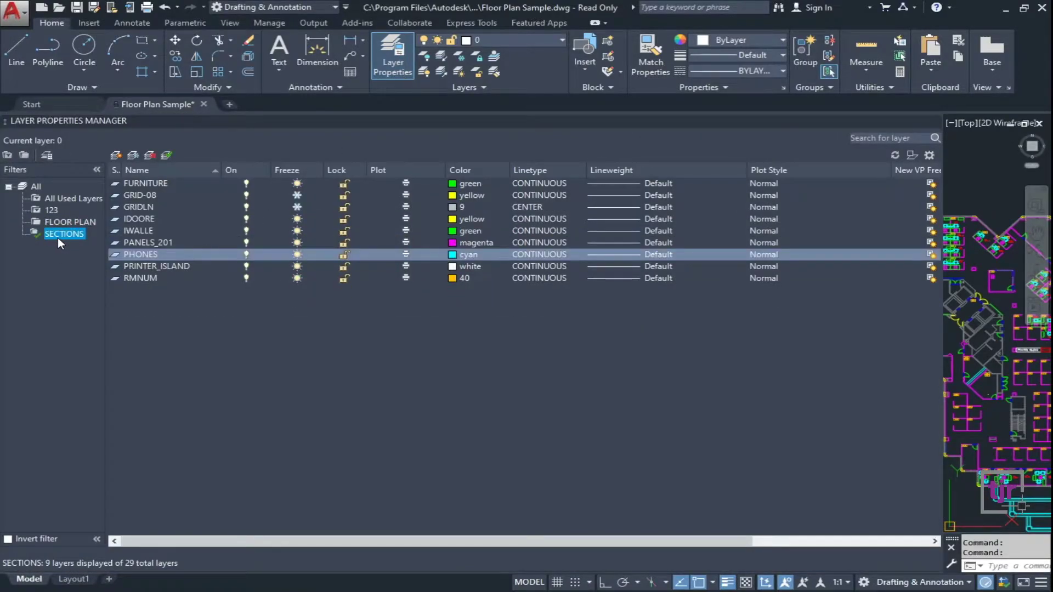
click(933, 121)
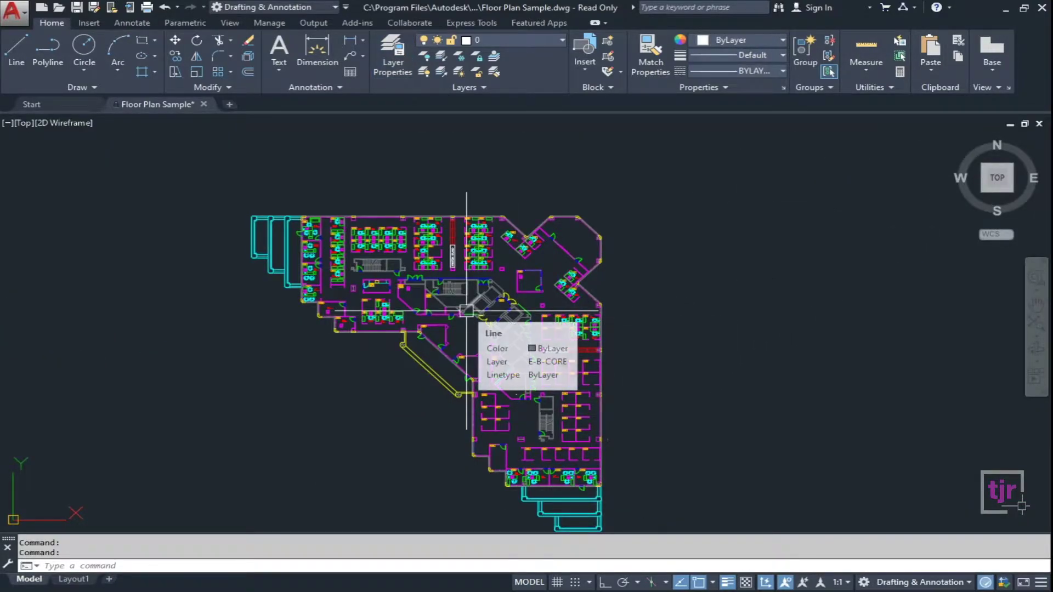
click(560, 40)
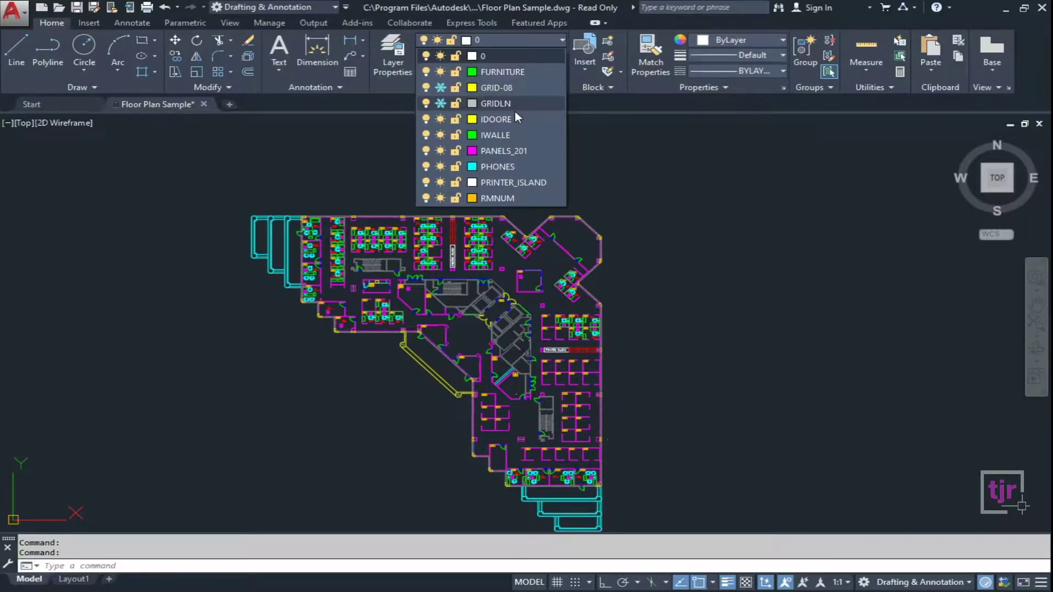
Review again which layers the drawing's layer list offers under the SECTIONS filter.
click(349, 148)
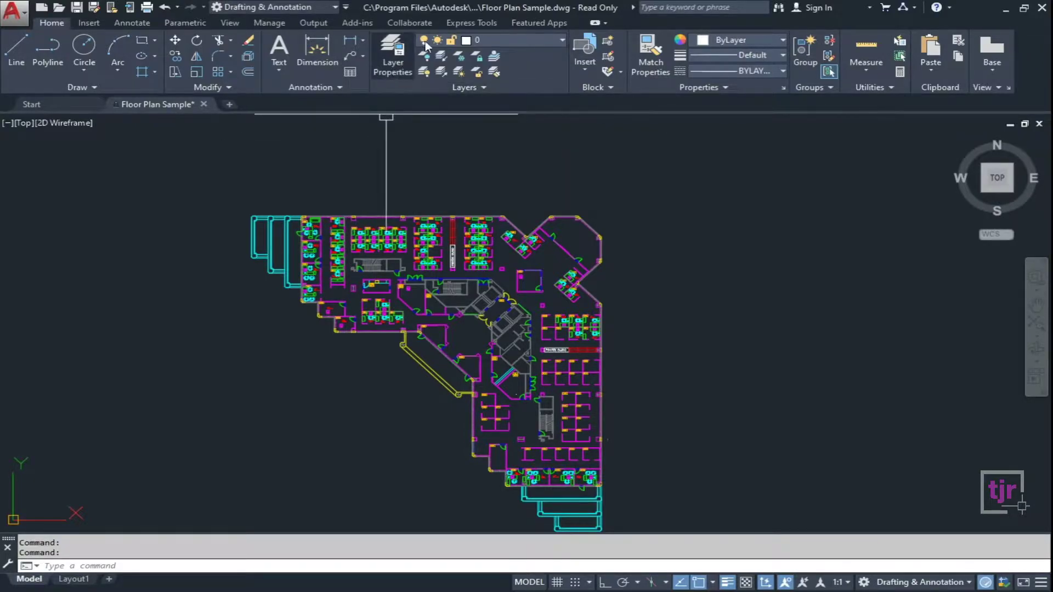
click(526, 41)
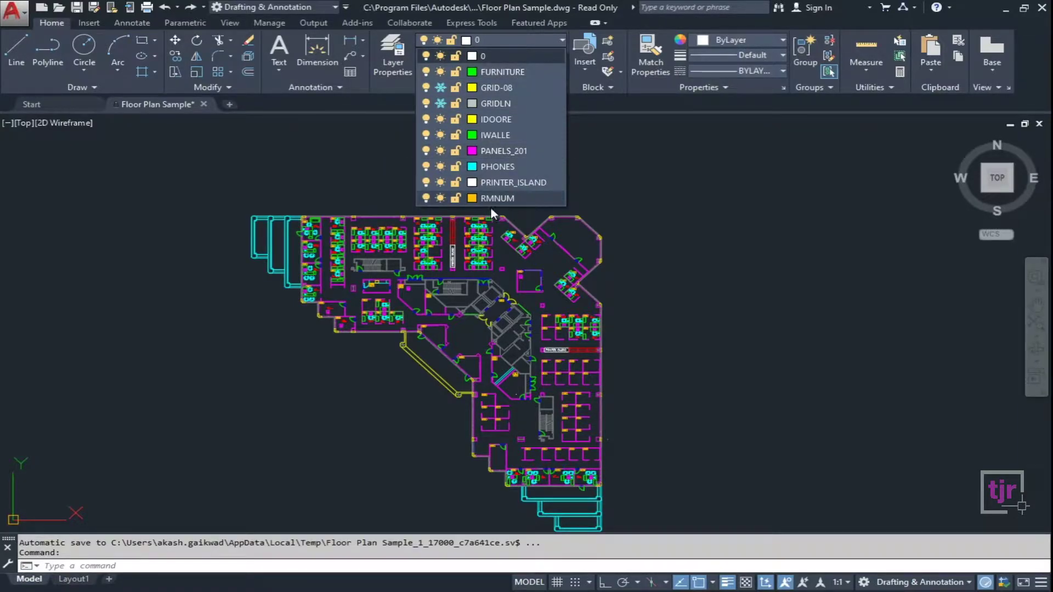
click(393, 184)
click(526, 40)
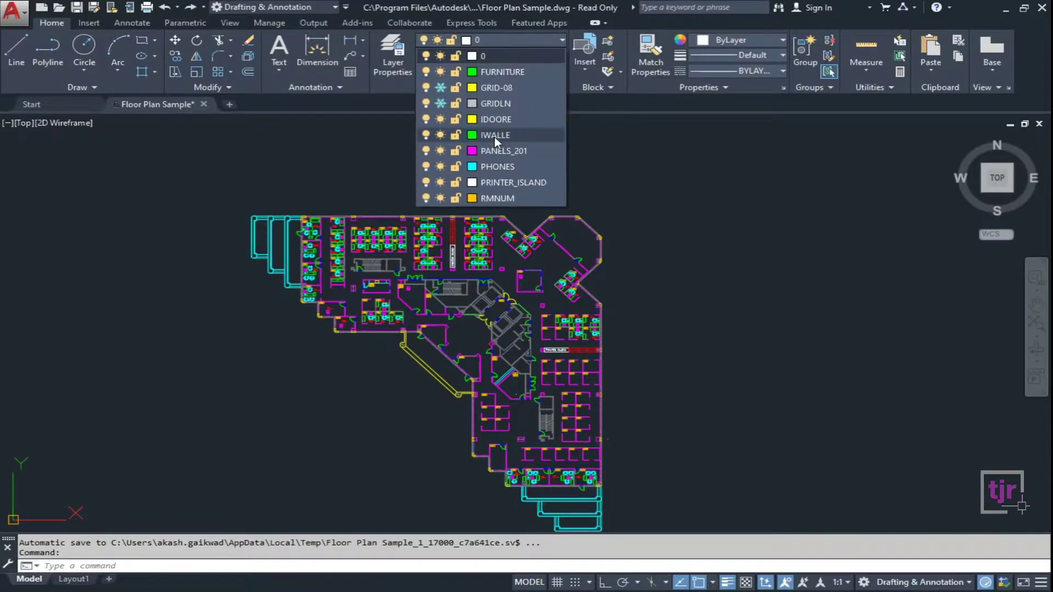
click(368, 137)
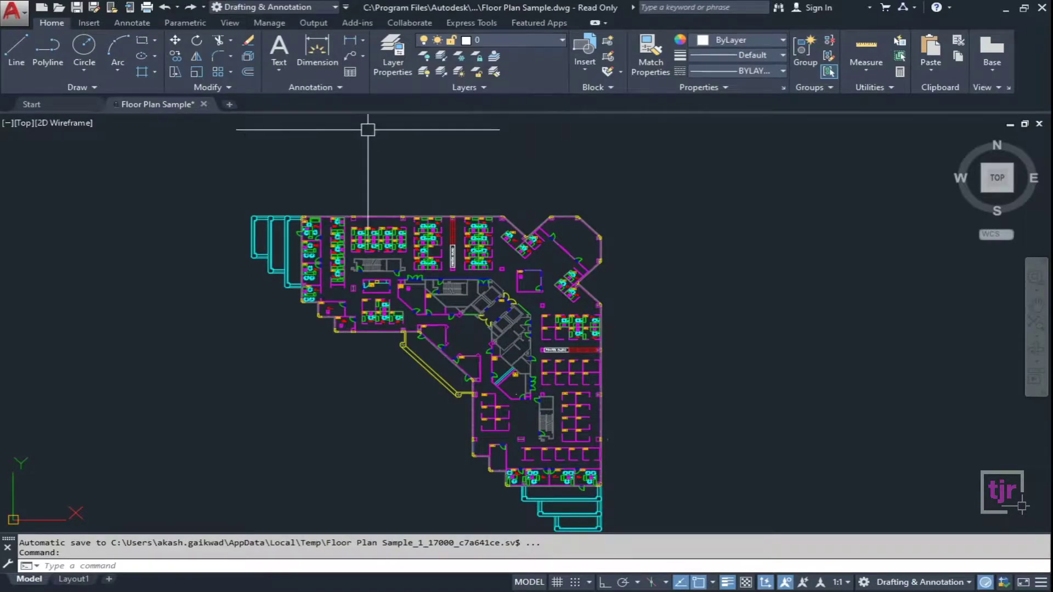
Reopen the layer manager, activate the All filter, close the manager and check the drawing's layer list.
click(399, 68)
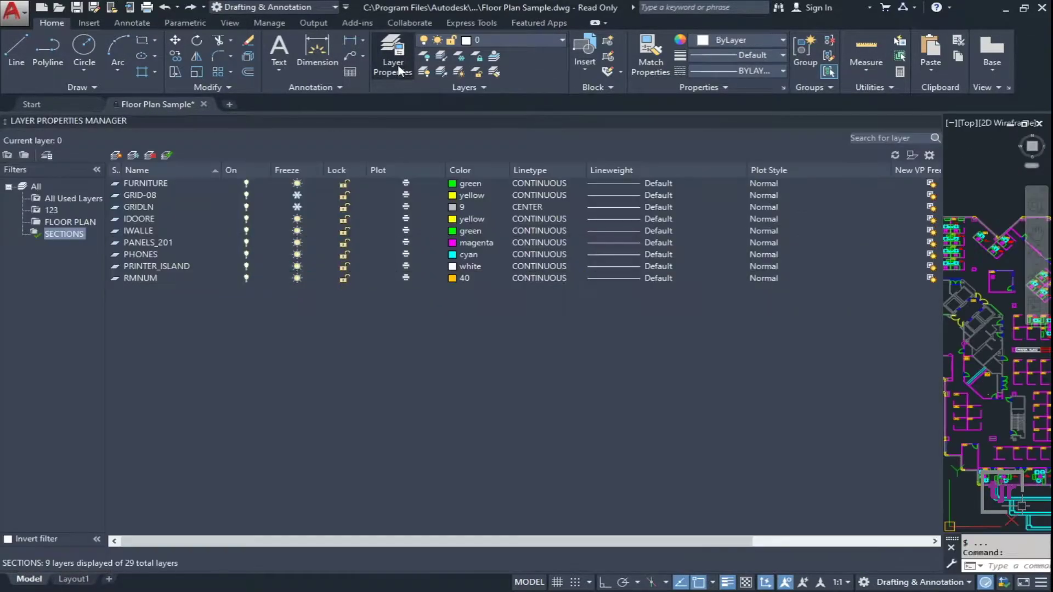
click(36, 187)
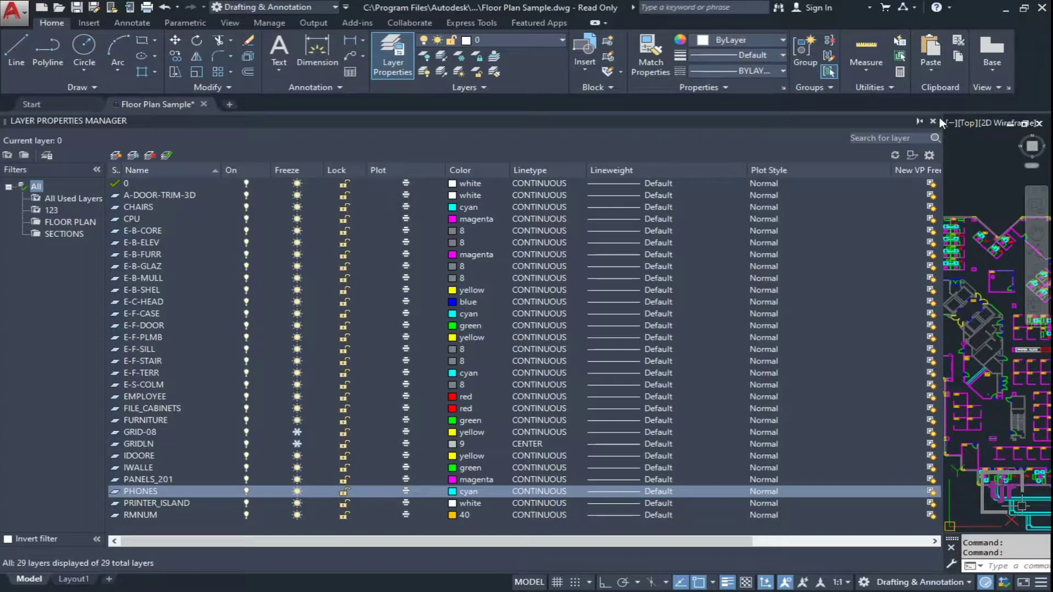
click(932, 121)
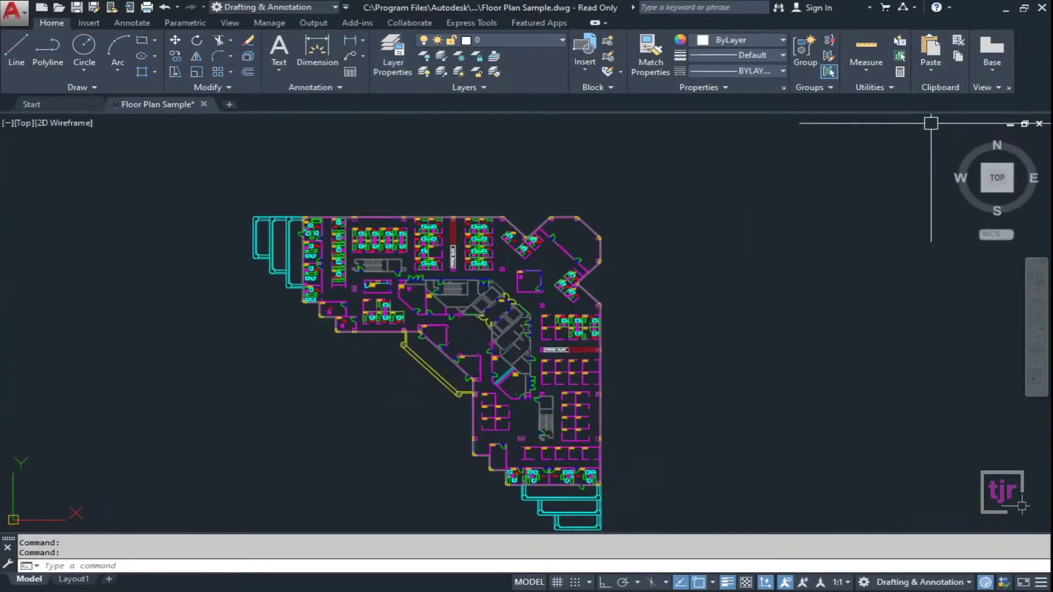
click(538, 41)
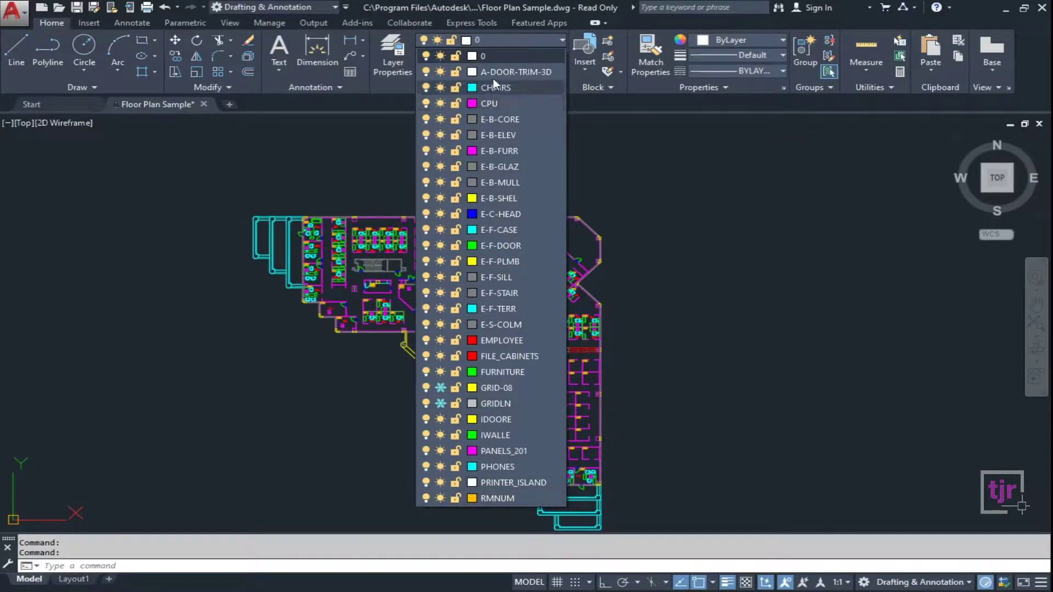
click(394, 144)
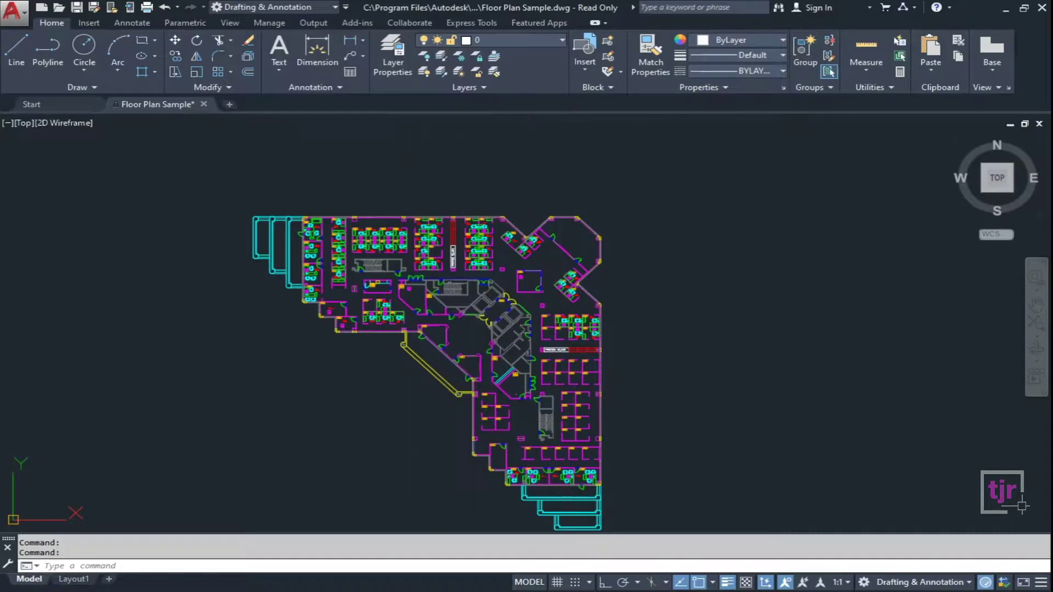
Reopen the layer manager and delete the SECTIONS, FLOOR PLAN and 123 filters.
click(393, 58)
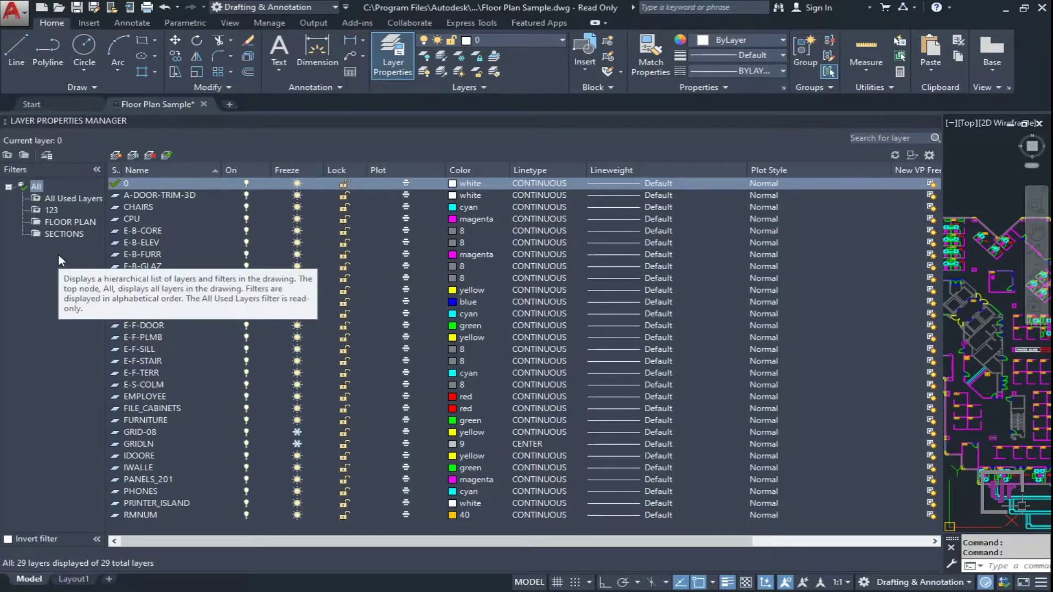
click(70, 234)
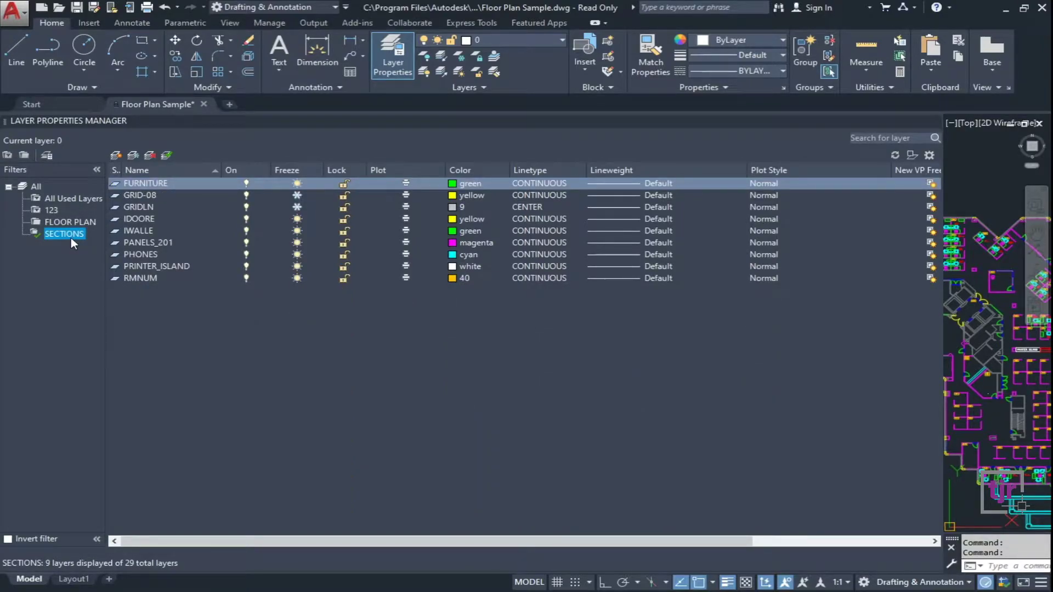
key(Delete)
click(71, 221)
key(Delete)
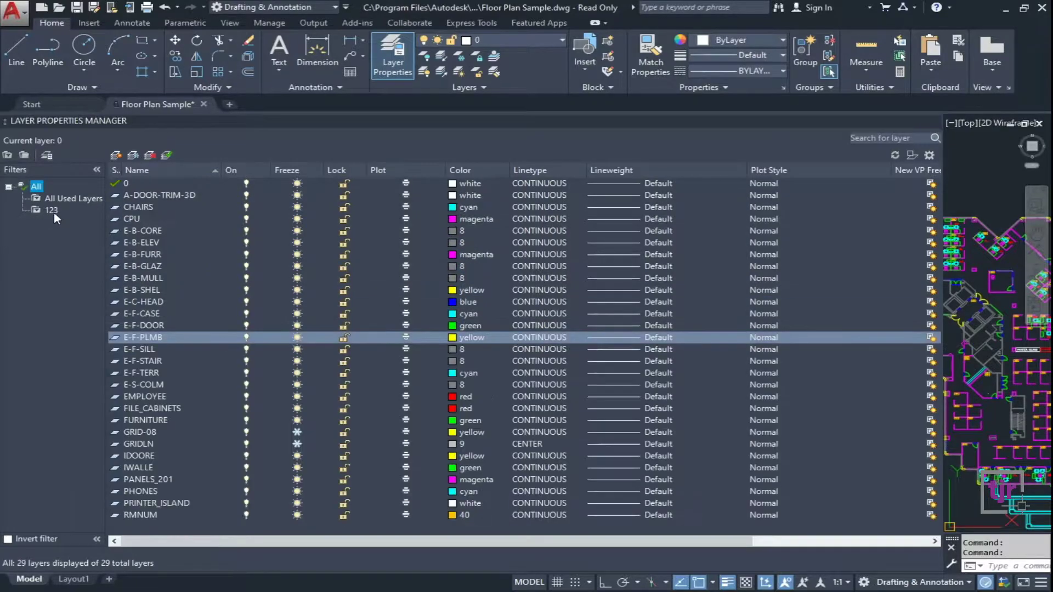
click(52, 210)
right_click(51, 211)
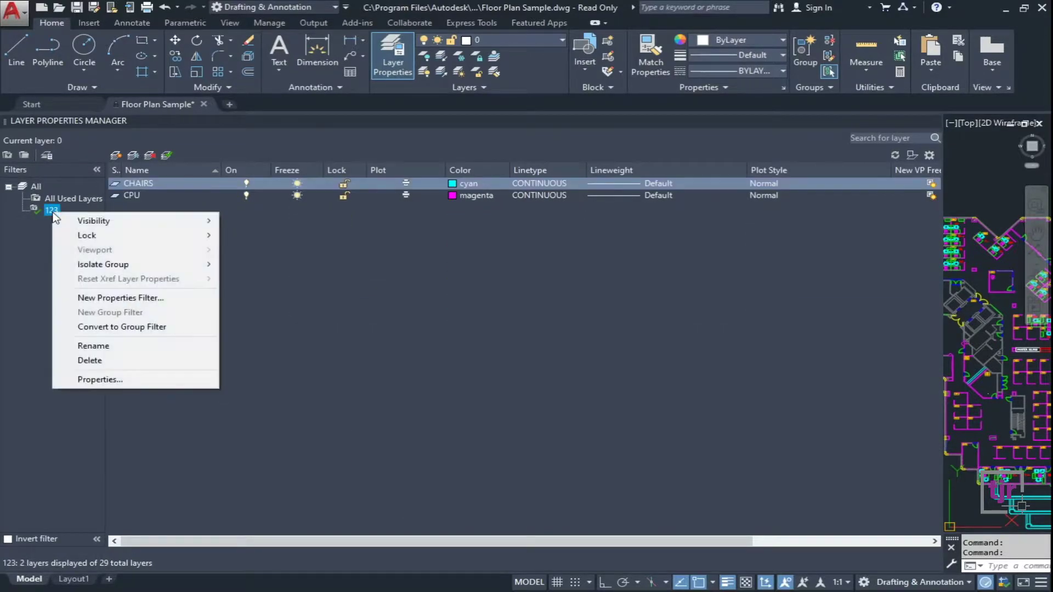
click(114, 361)
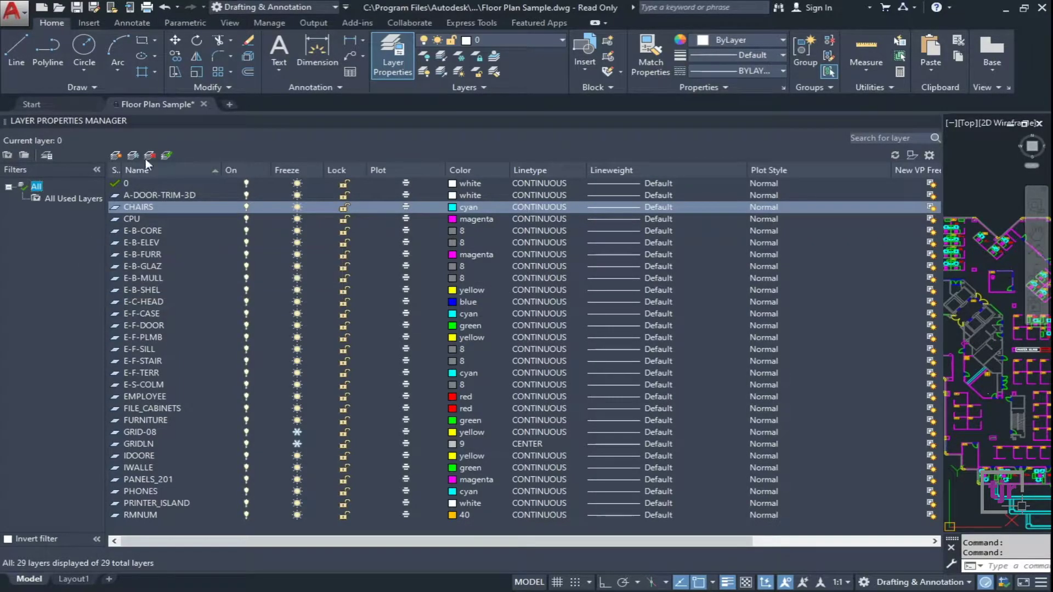
Undo the filter deletions and delete the SECTIONS, FLOOR PLAN and 123 filters once more.
click(165, 8)
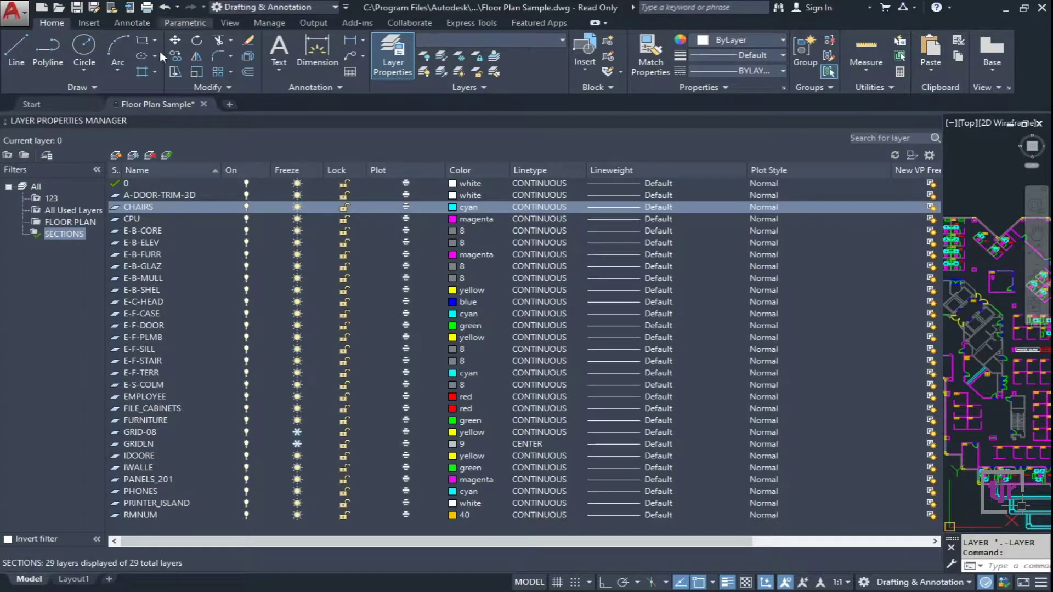
right_click(65, 233)
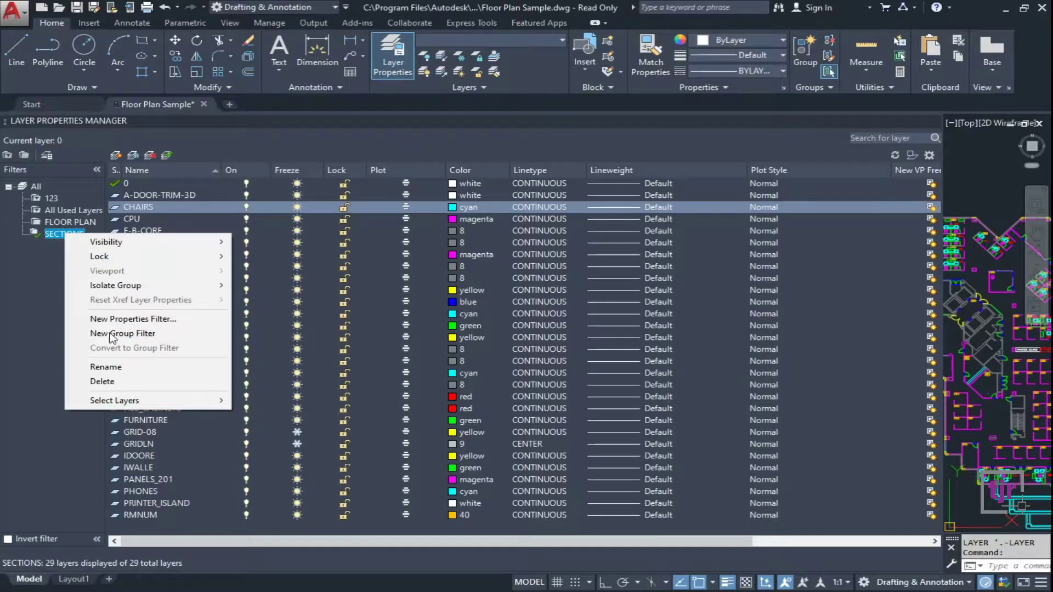
click(126, 384)
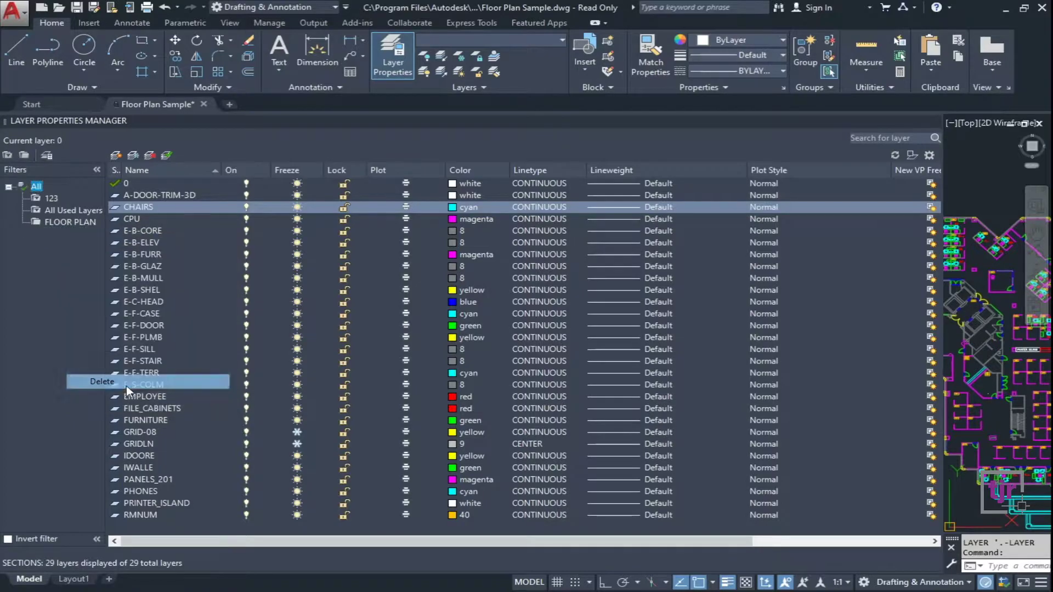
click(59, 221)
key(Delete)
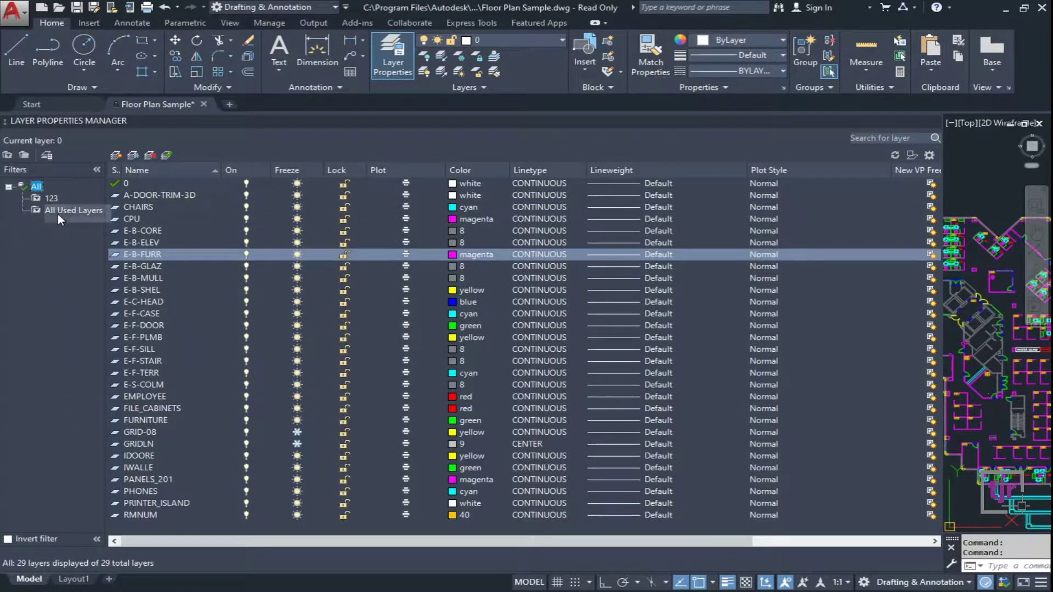
click(54, 201)
key(Delete)
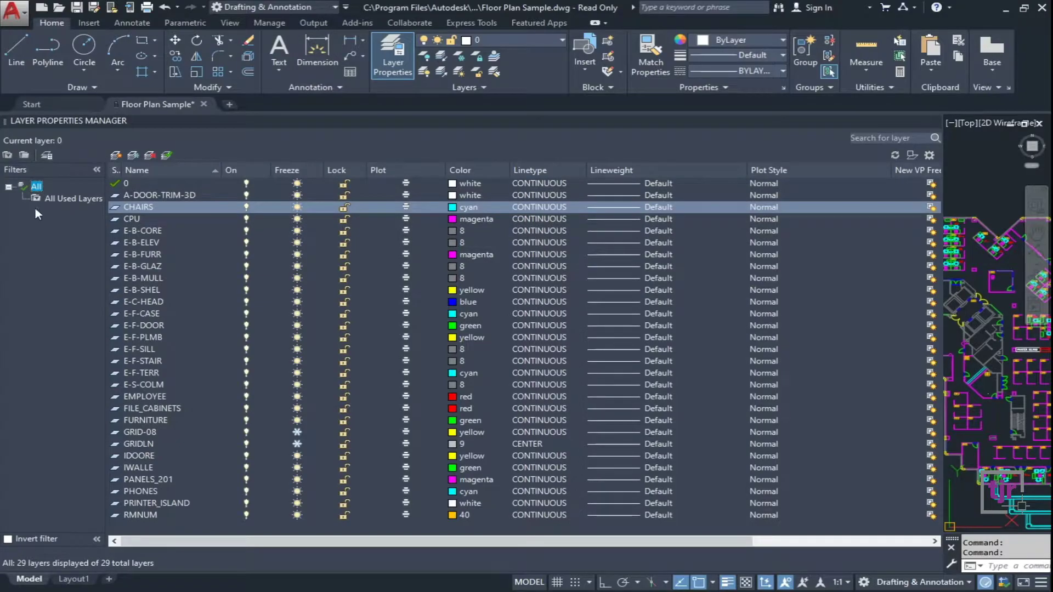
Collapse the filter tree and make CHAIRS the current layer.
click(9, 187)
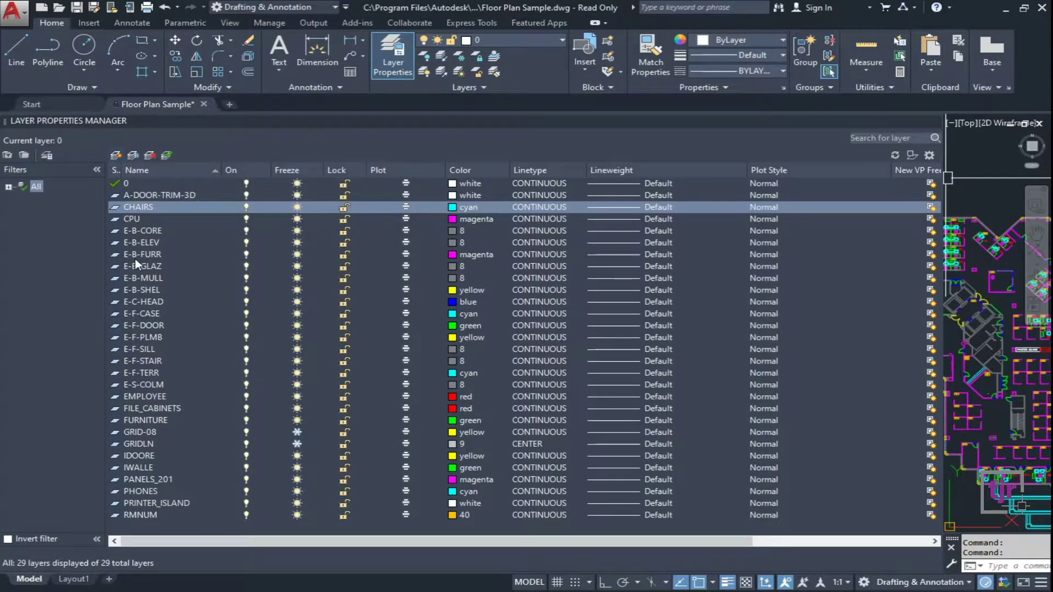
click(156, 209)
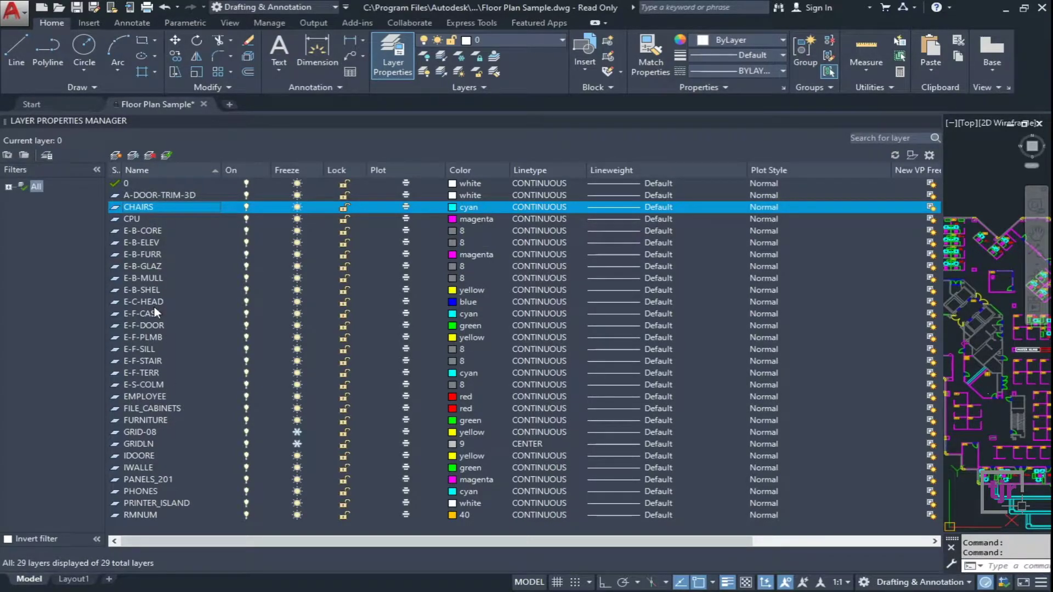
double_click(155, 206)
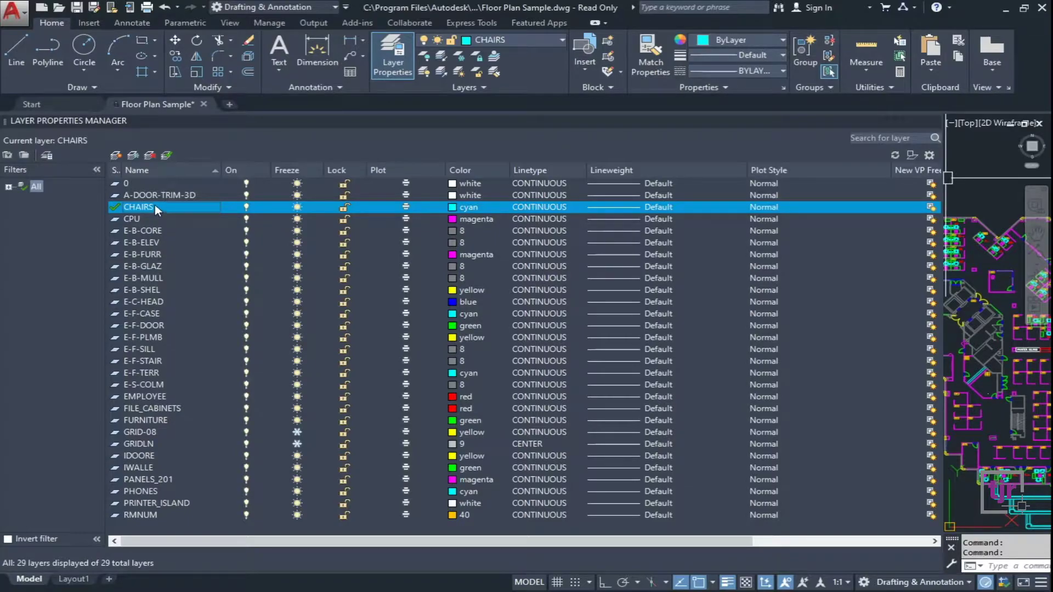
click(167, 207)
Make CPU the current layer and select layer 0 in the list.
click(139, 220)
double_click(139, 219)
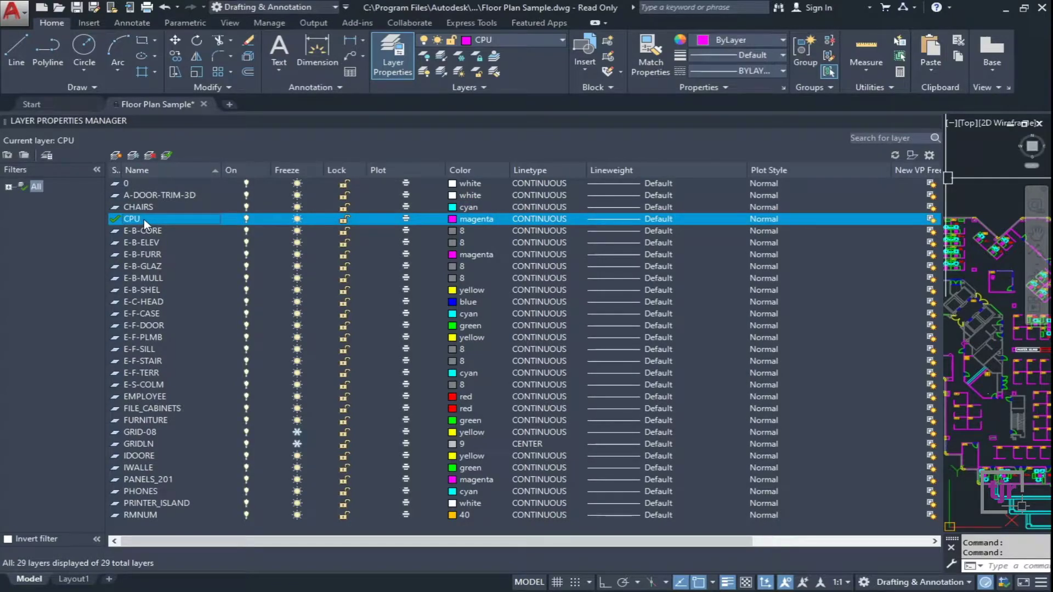
click(149, 220)
click(138, 183)
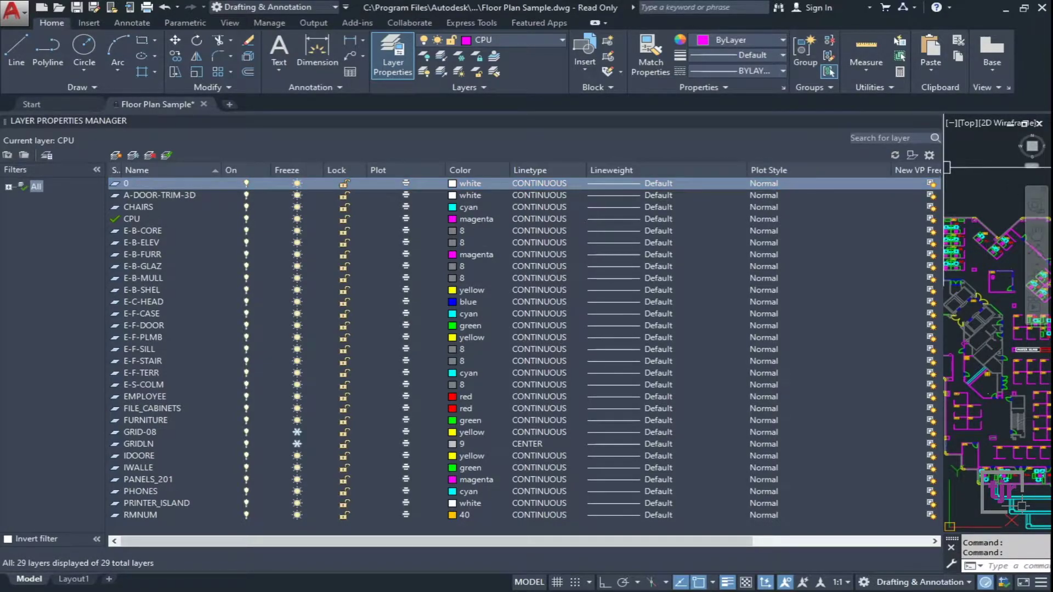
Narrow the layer manager to uncover the floor plan beside it, and look over the workstations.
drag(943, 167, 552, 198)
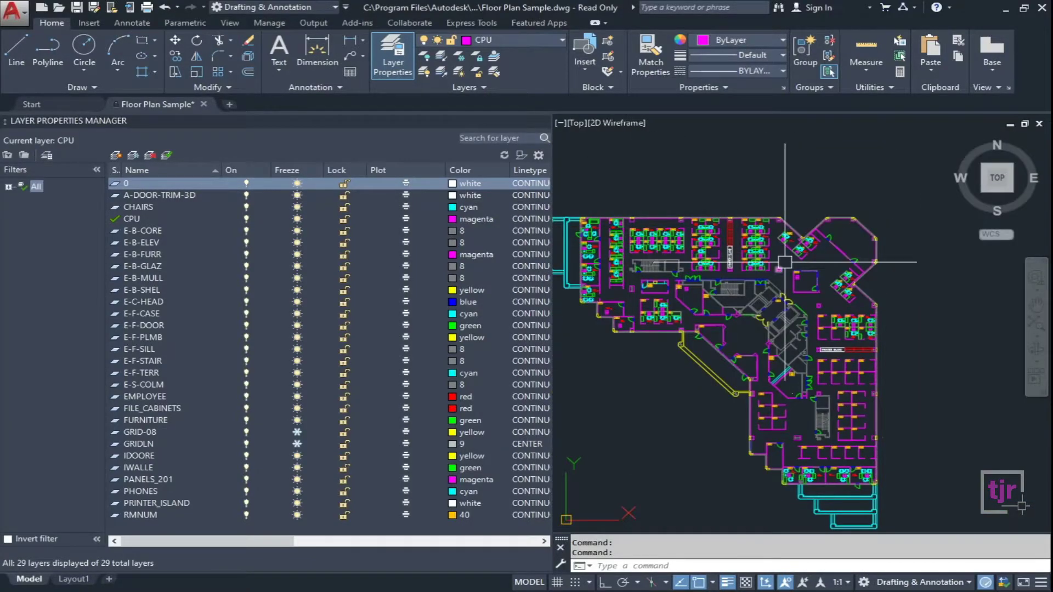
scroll(767, 295, up, 8)
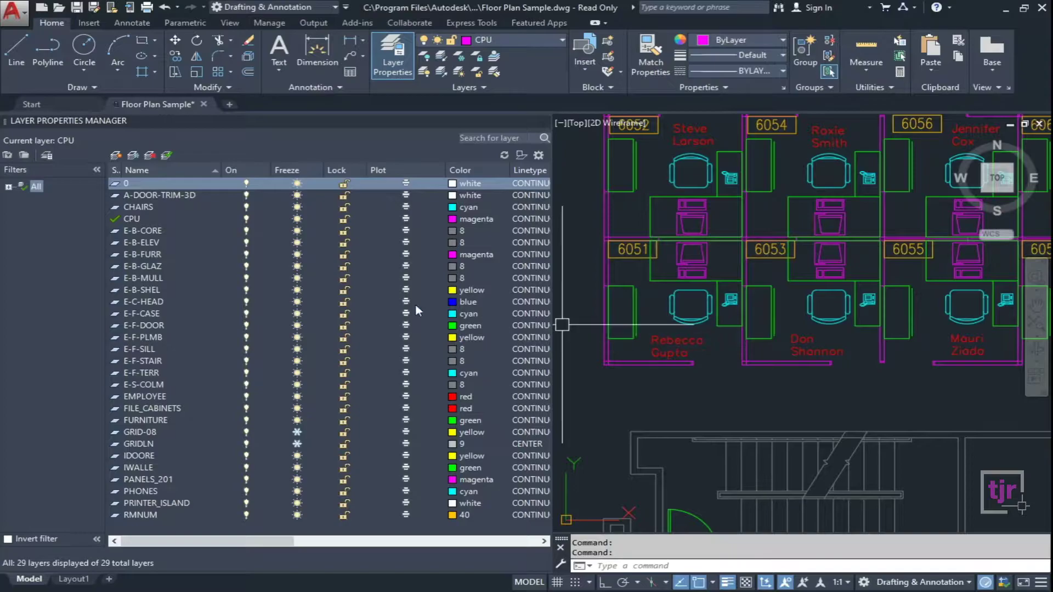
scroll(693, 336, down, 4)
scroll(689, 411, down, 6)
scroll(693, 414, up, 3)
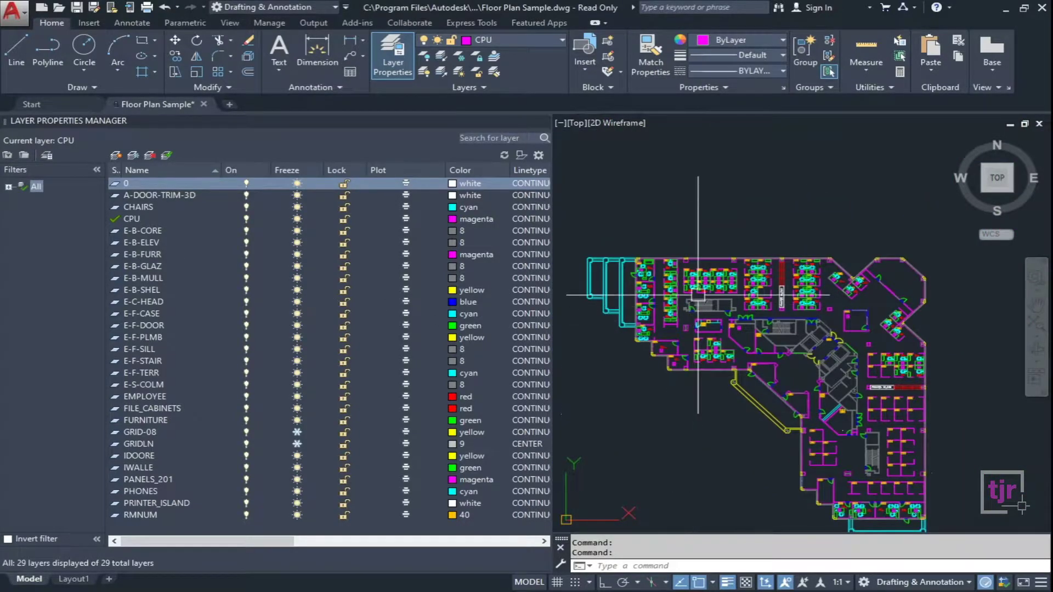
scroll(694, 307, down, 2)
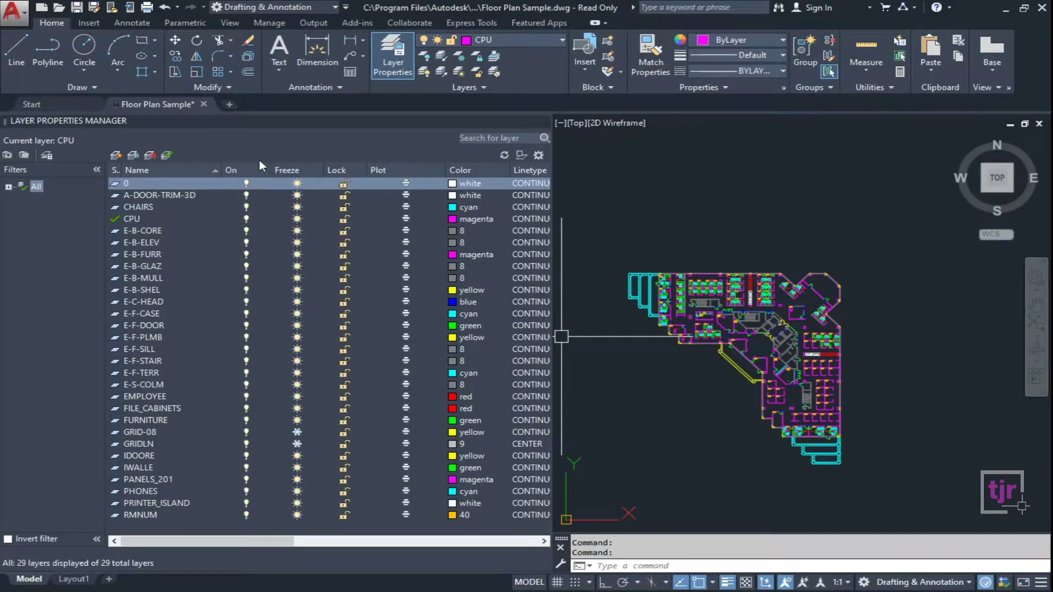
Turn off the CHAIRS layer and check its effect on the workstations across the floor plan.
scroll(680, 312, up, 4)
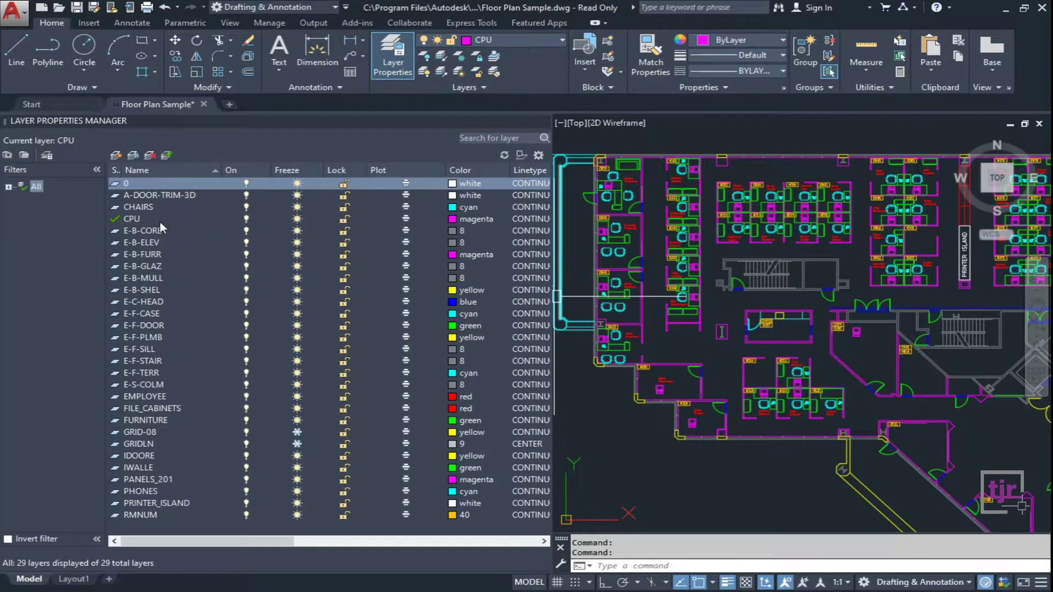
click(149, 210)
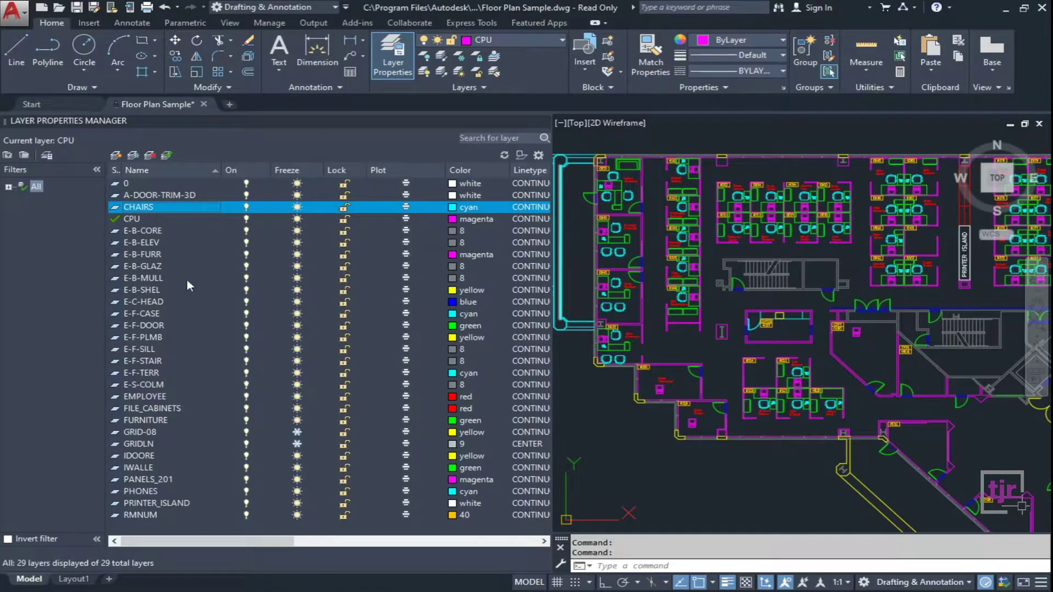
scroll(704, 227, up, 4)
scroll(705, 227, up, 2)
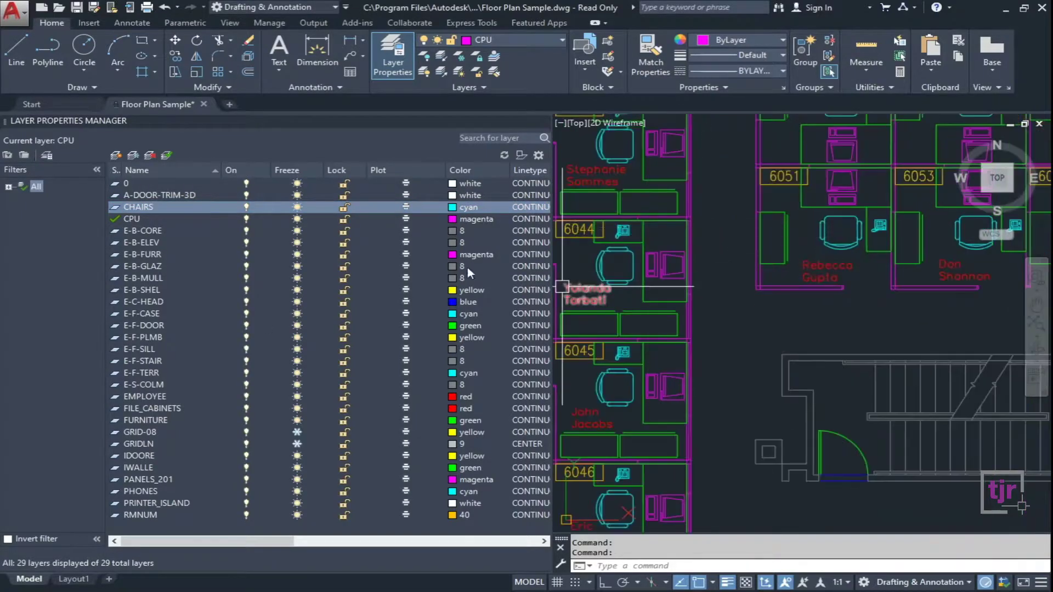
click(247, 207)
scroll(764, 263, down, 5)
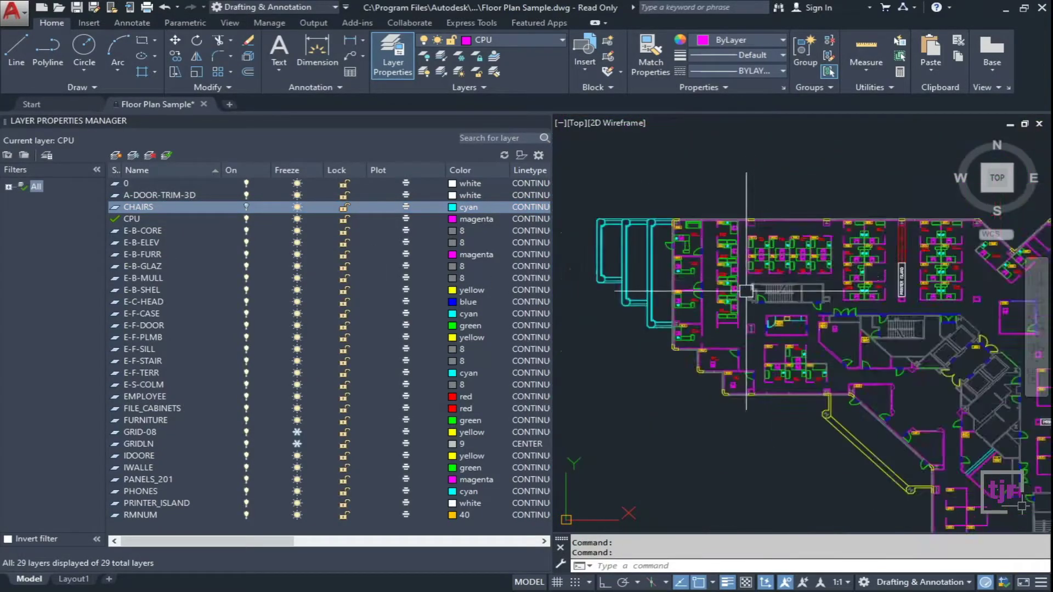
scroll(750, 229, up, 5)
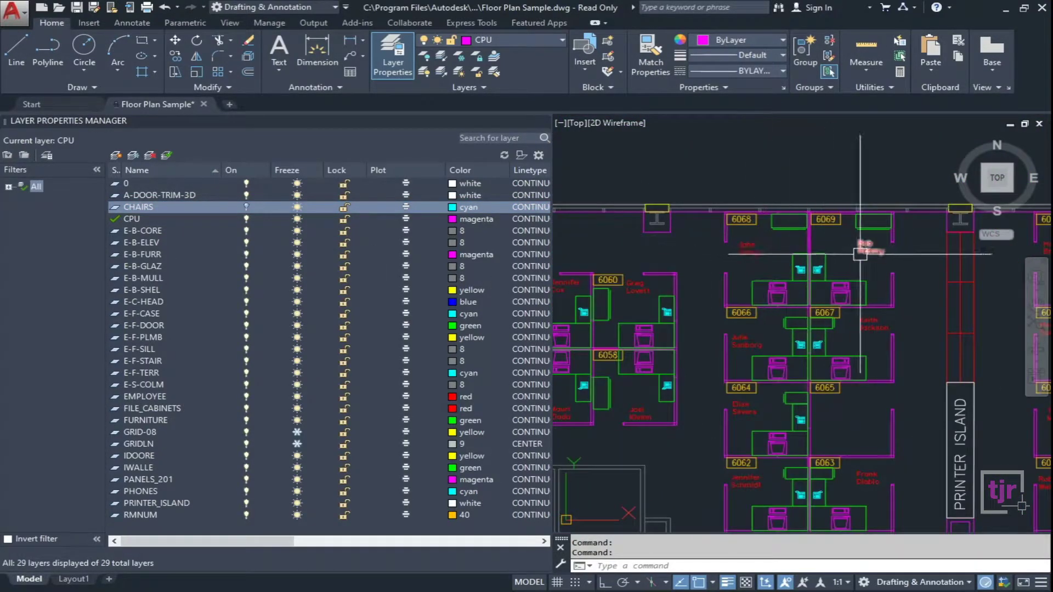
scroll(726, 215, down, 8)
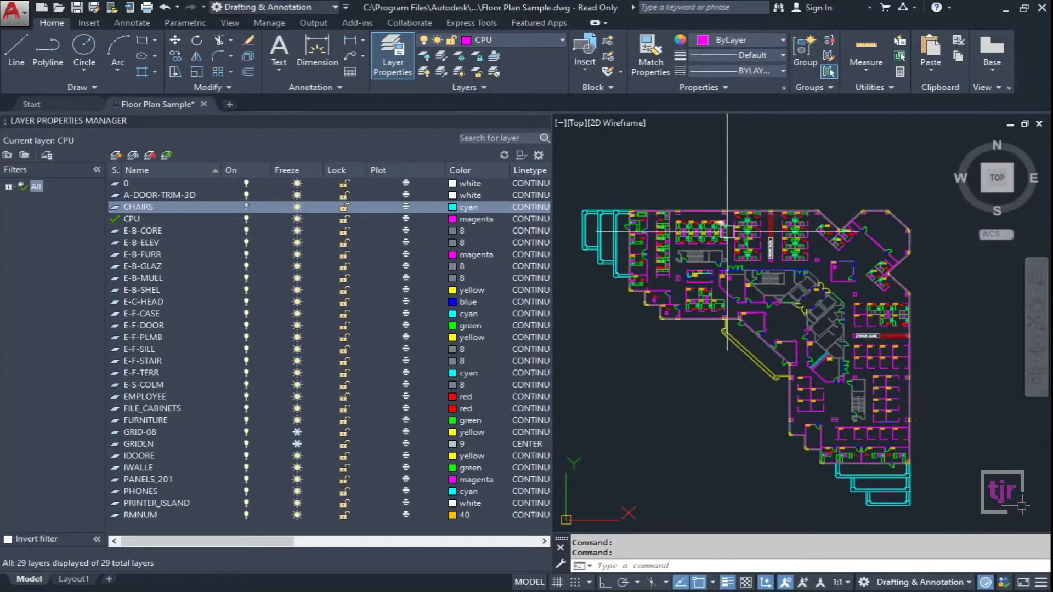
scroll(861, 407, up, 4)
middle_drag(707, 224, 817, 427)
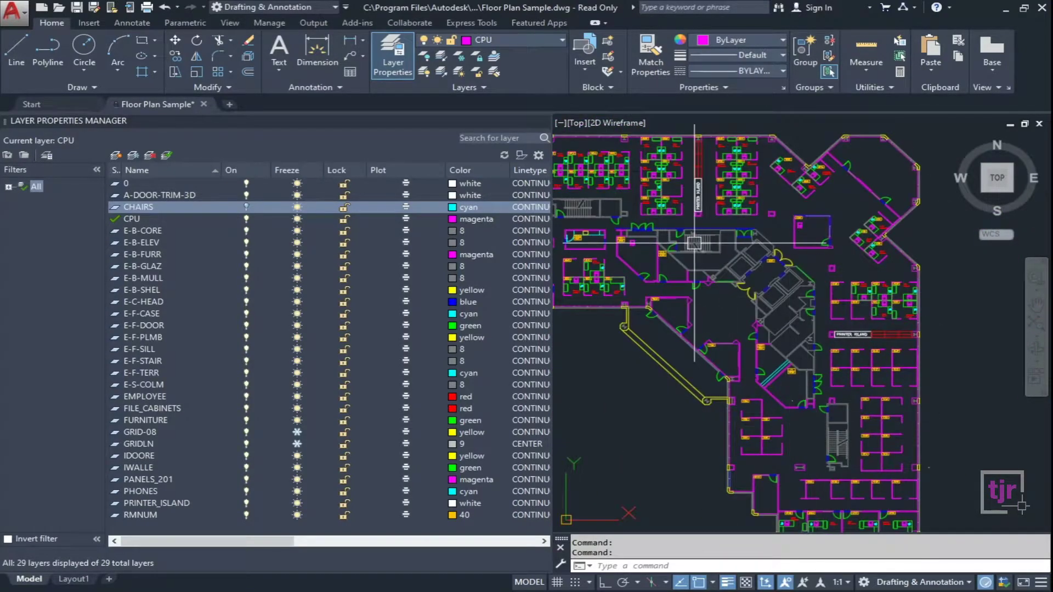
Turn the CHAIRS layer back on and look over the workstations along the floor plan's upper side.
middle_drag(669, 235, 766, 361)
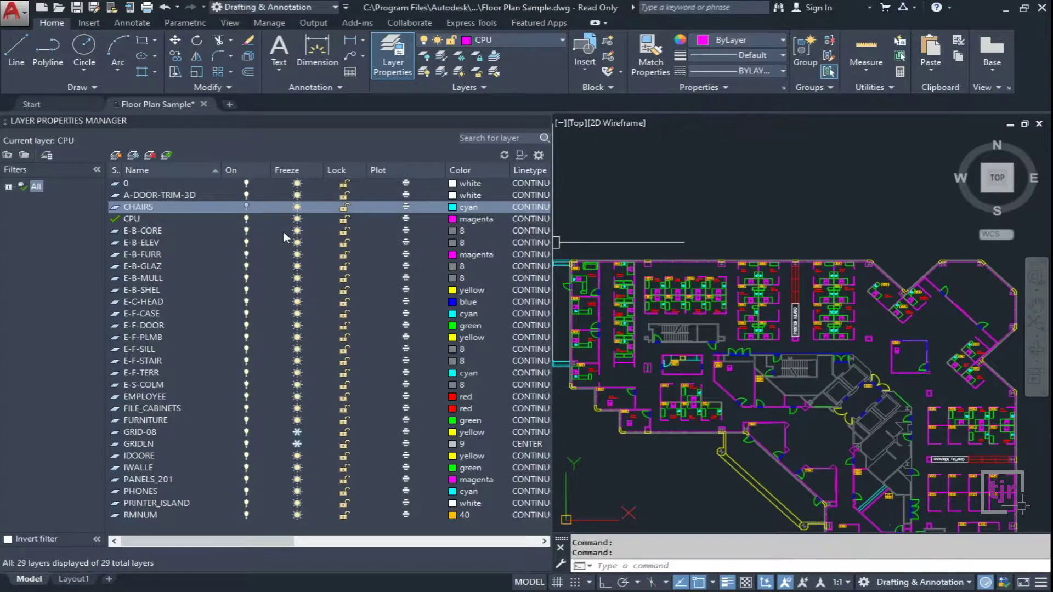
click(246, 207)
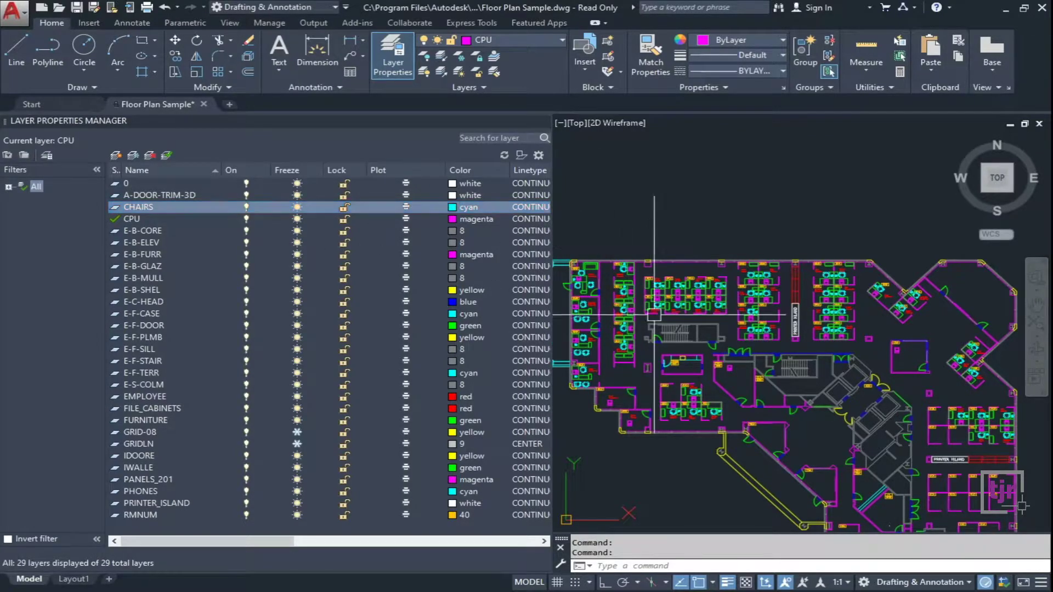
scroll(631, 299, up, 6)
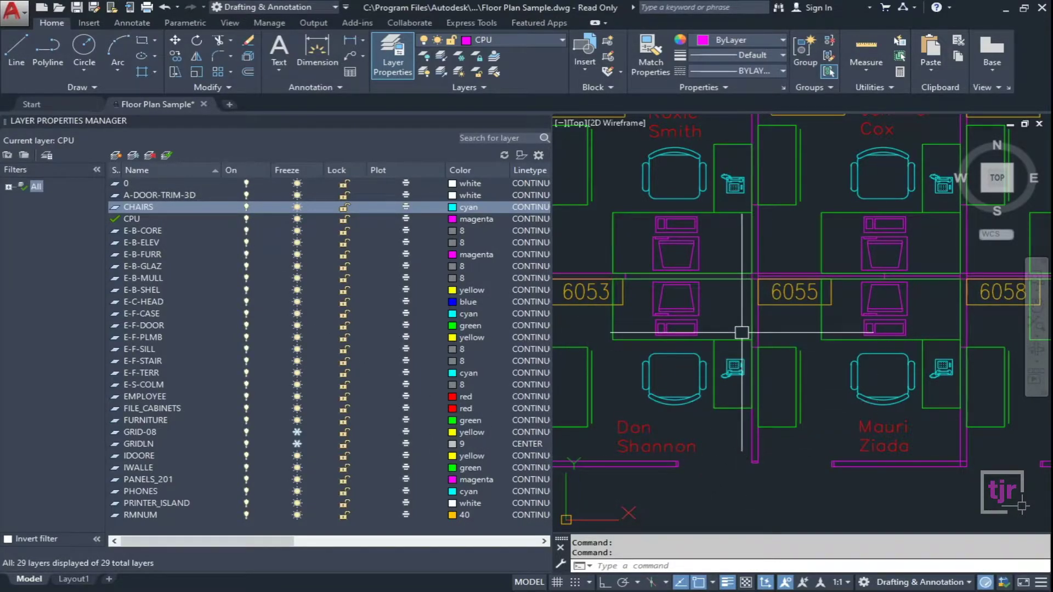
scroll(728, 366, down, 3)
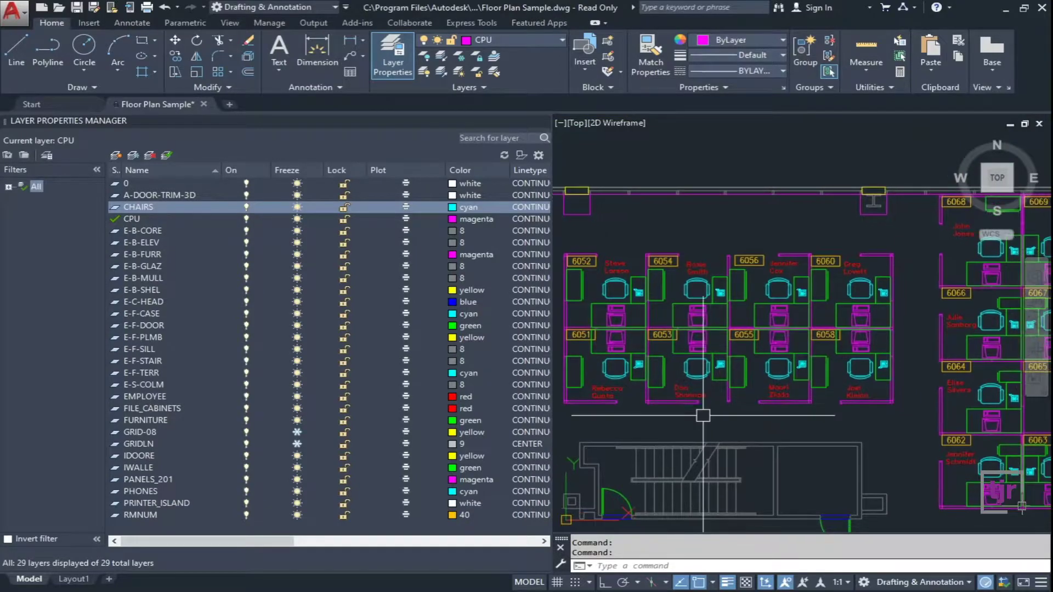
scroll(692, 429, up, 4)
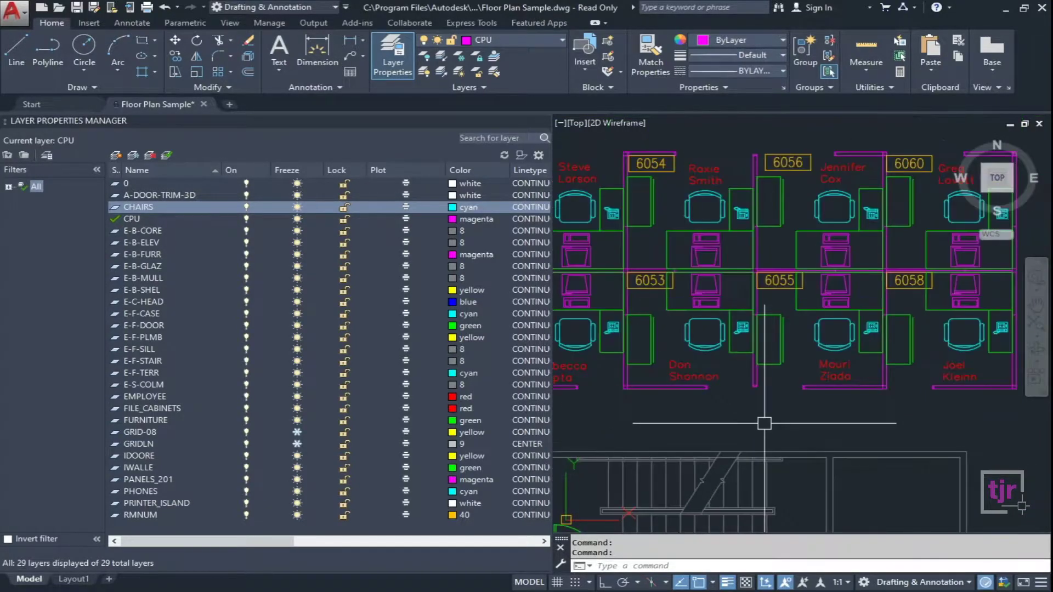
Turn off the CHAIRS layer with the LAYOFF command, using a workstation chair in the drawing.
text(LAY)
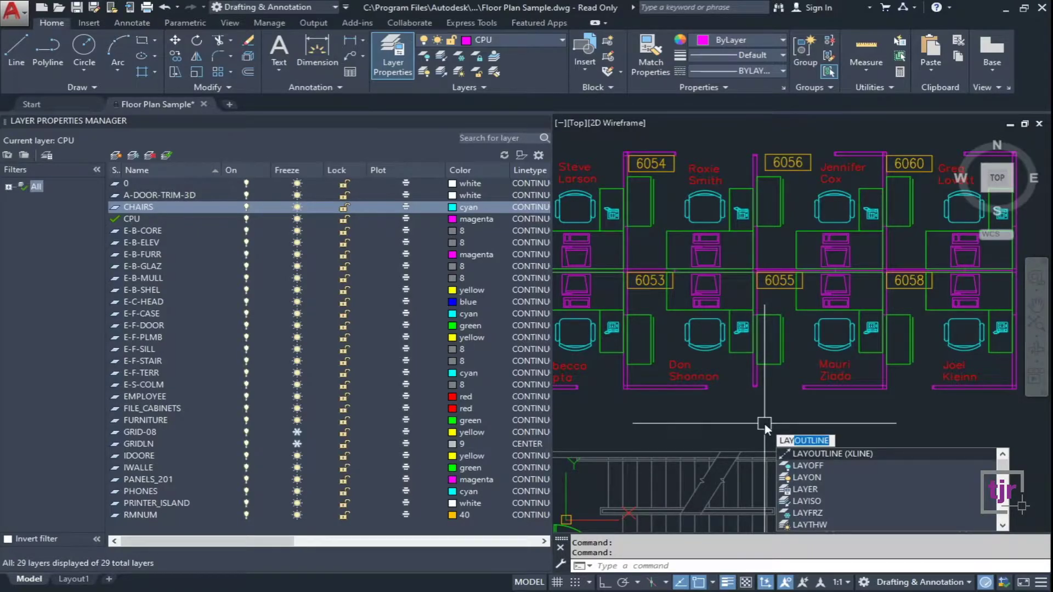
text(OFF)
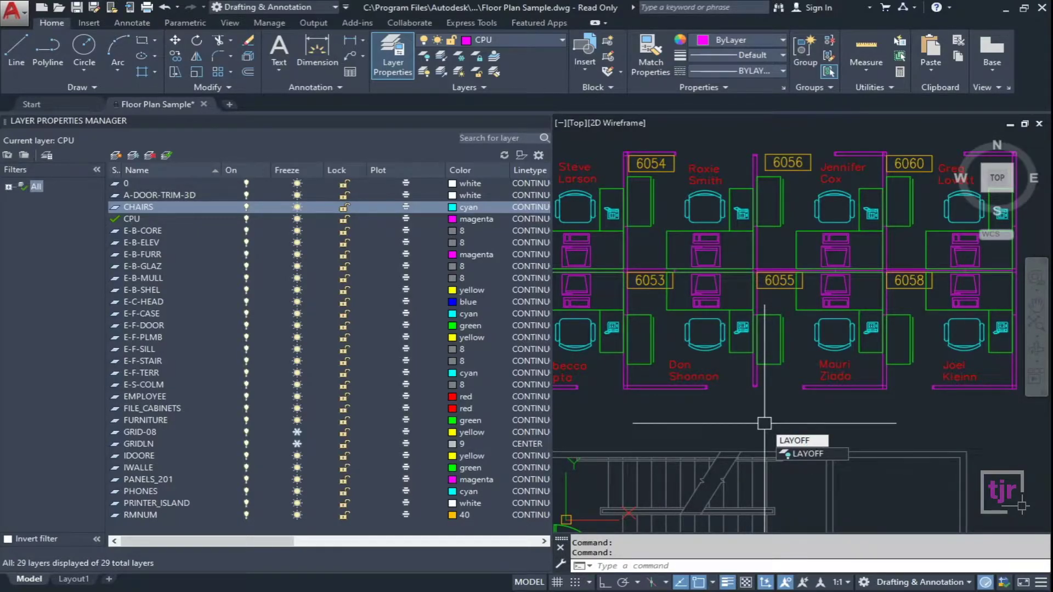
key(Return)
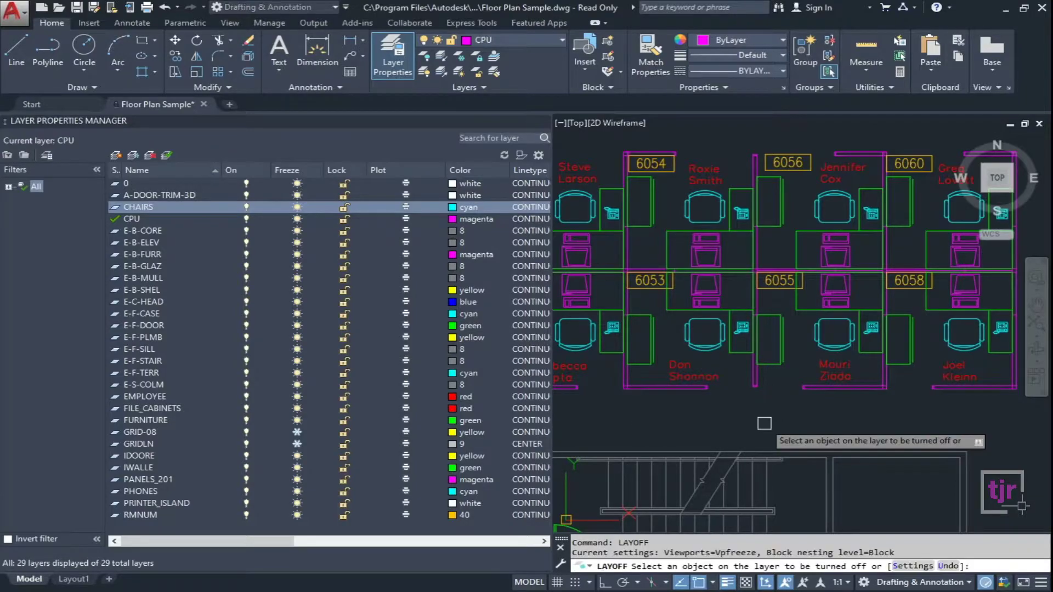
scroll(743, 404, up, 2)
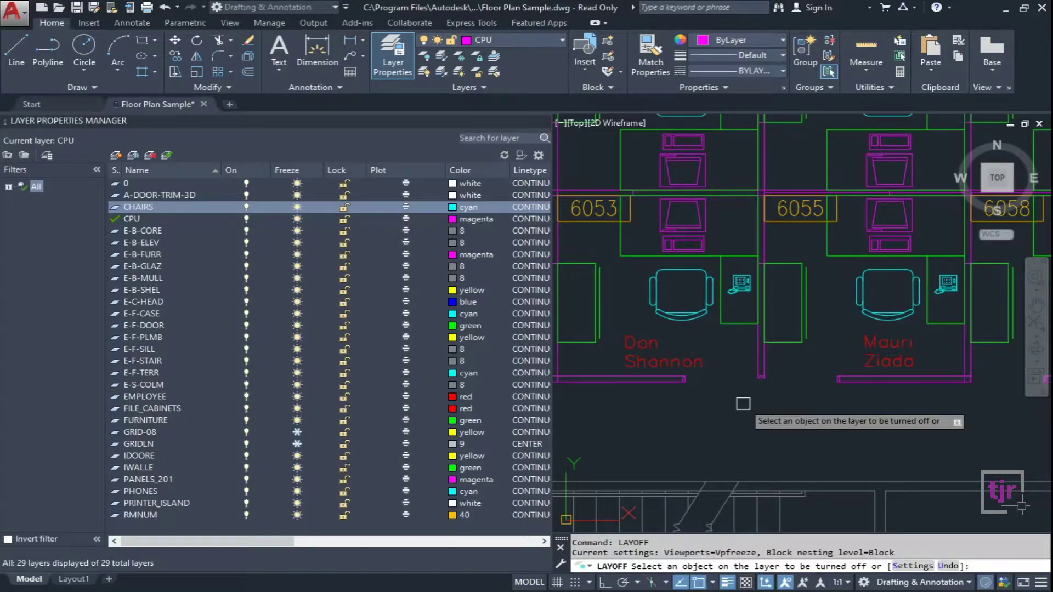
click(699, 319)
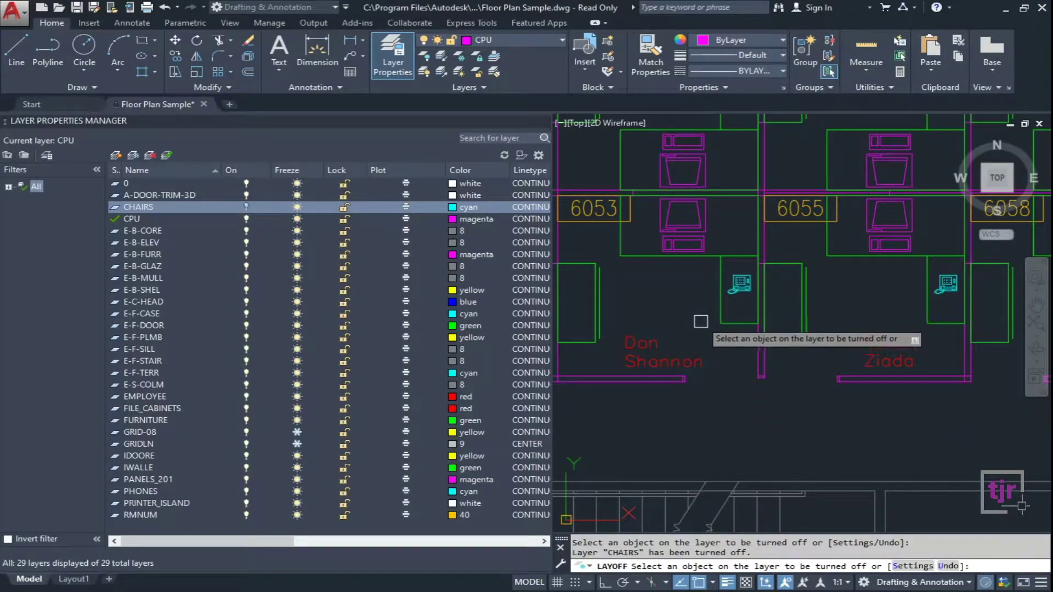
Turn off the PANELS_201, EMPLOYEE and FURNITURE layers with LAYOFF by picking their objects in the workstations.
scroll(726, 374, down, 4)
scroll(644, 401, up, 4)
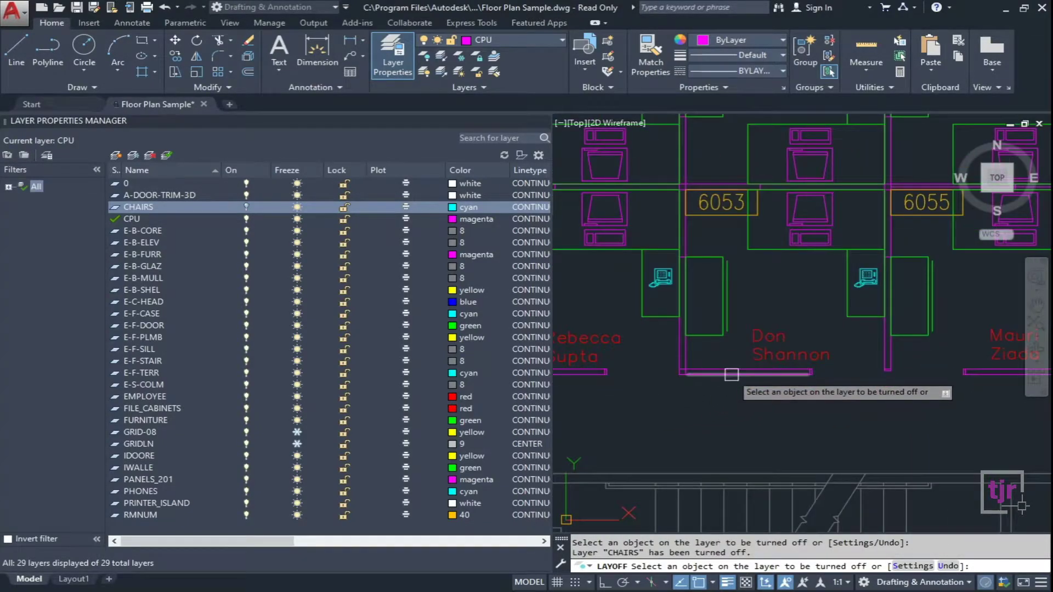
click(731, 373)
scroll(730, 372, down, 2)
click(730, 372)
scroll(713, 378, down, 2)
middle_drag(696, 331, 768, 367)
click(747, 332)
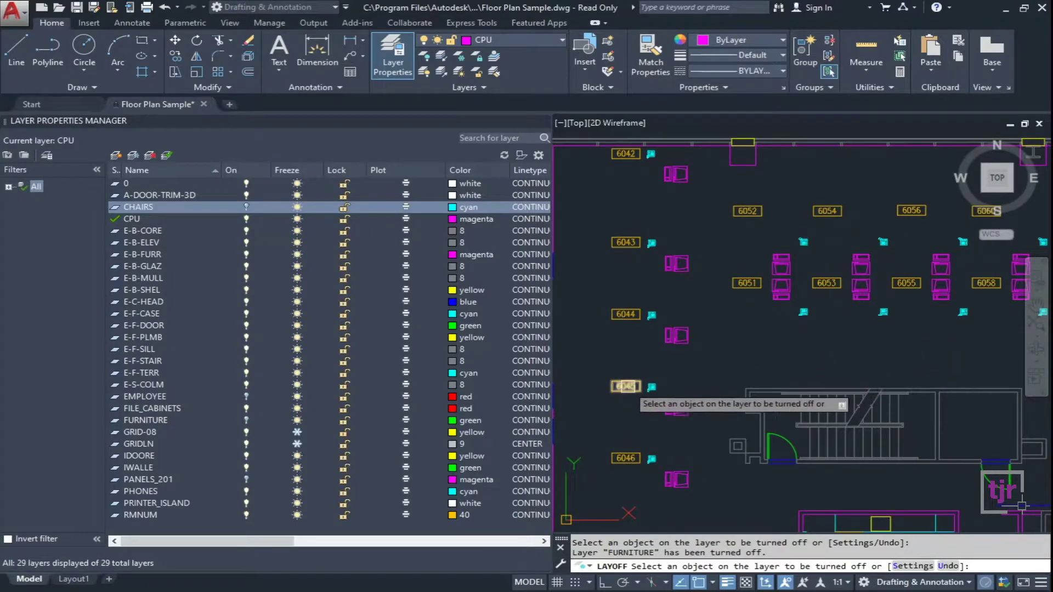
Turn off layer 0 and the current CPU layer through objects near tags 6044 and 6045, and end LAYOFF.
scroll(653, 390, up, 4)
click(647, 384)
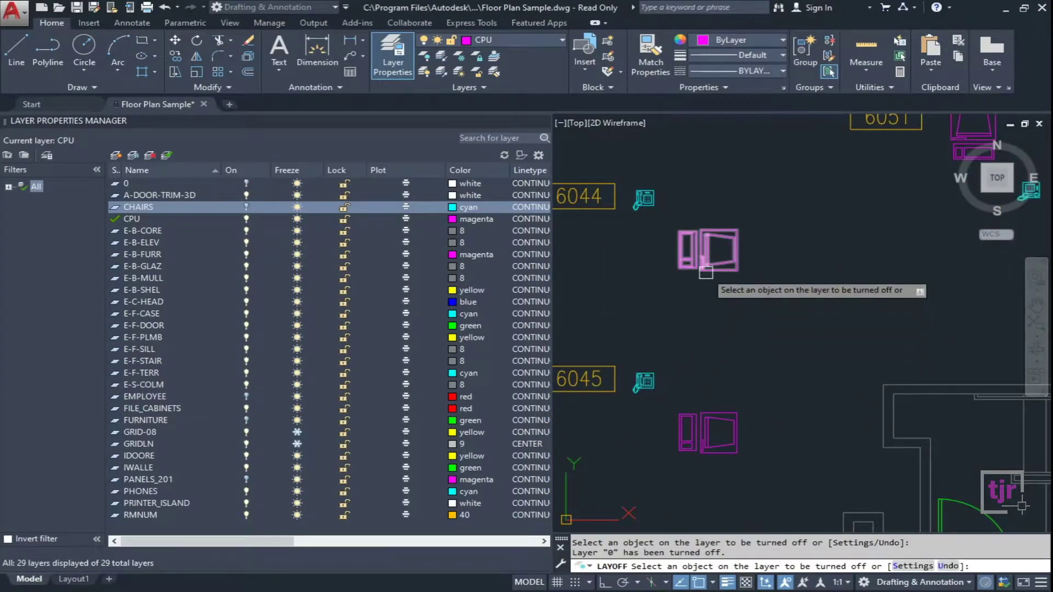
click(706, 274)
click(722, 306)
scroll(699, 327, down, 4)
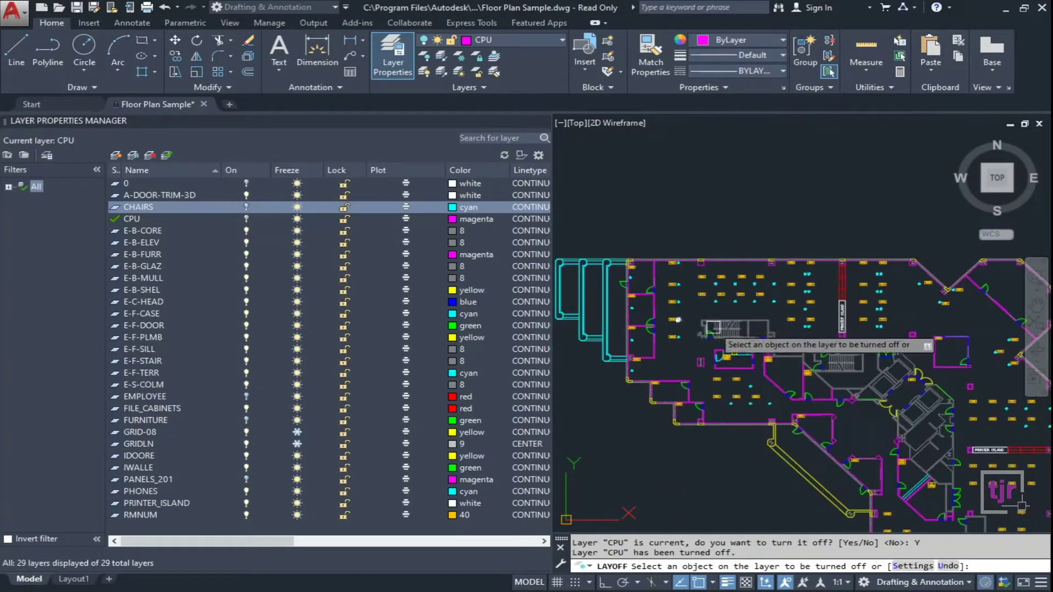
scroll(743, 318, up, 2)
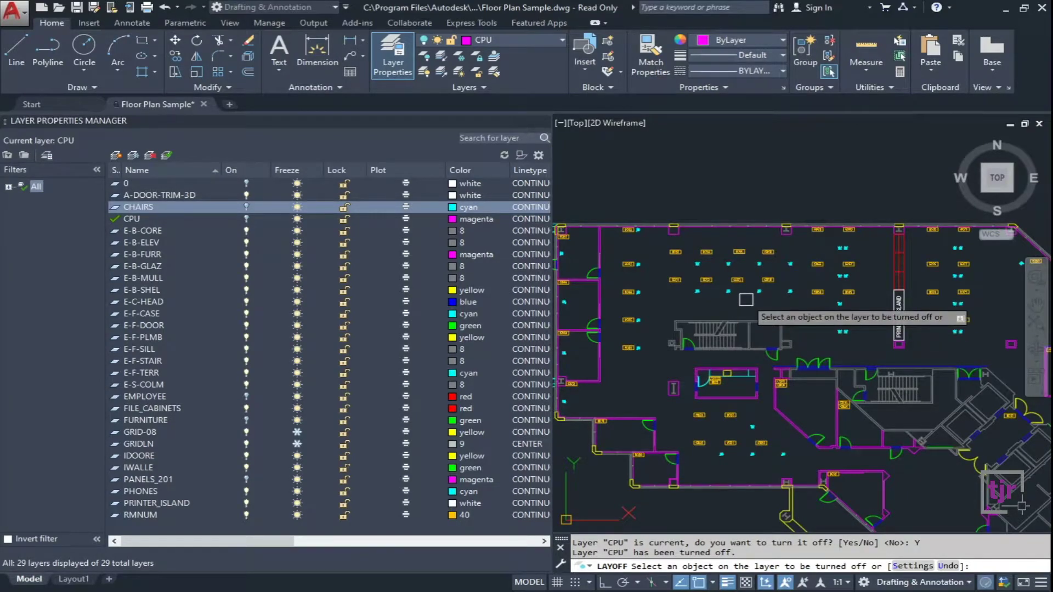
key(Escape)
Turn all layers back on with the LAYON command and check the workstations.
scroll(764, 345, up, 5)
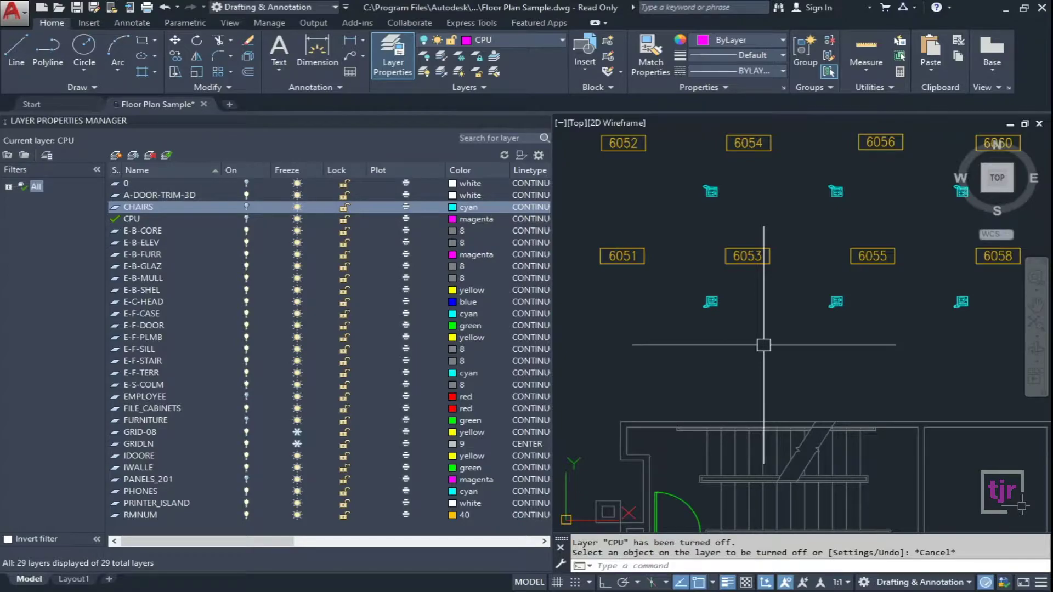
text(LA)
text(ON)
key(Return)
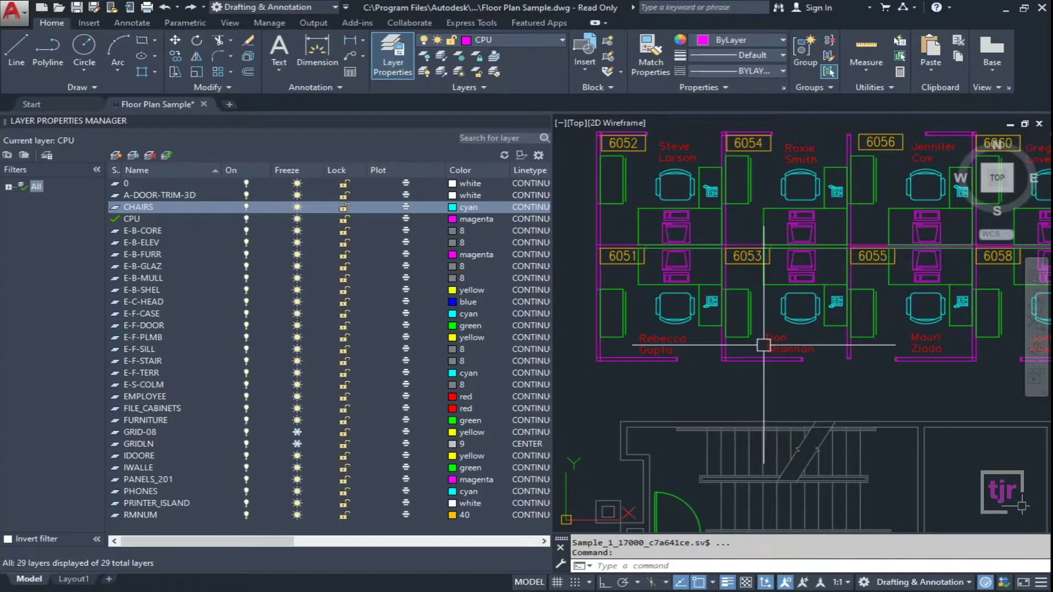
scroll(764, 344, down, 3)
scroll(722, 342, up, 1)
middle_drag(800, 337, 783, 369)
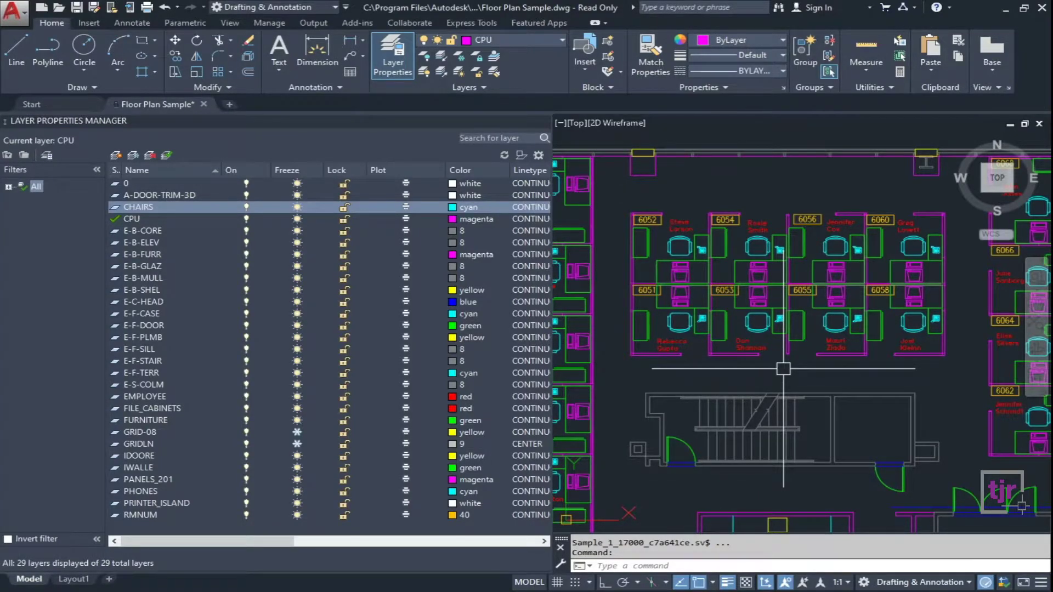
Check which layer the cabinet below room tag 6051 belongs to, and clear the selection.
scroll(626, 336, up, 4)
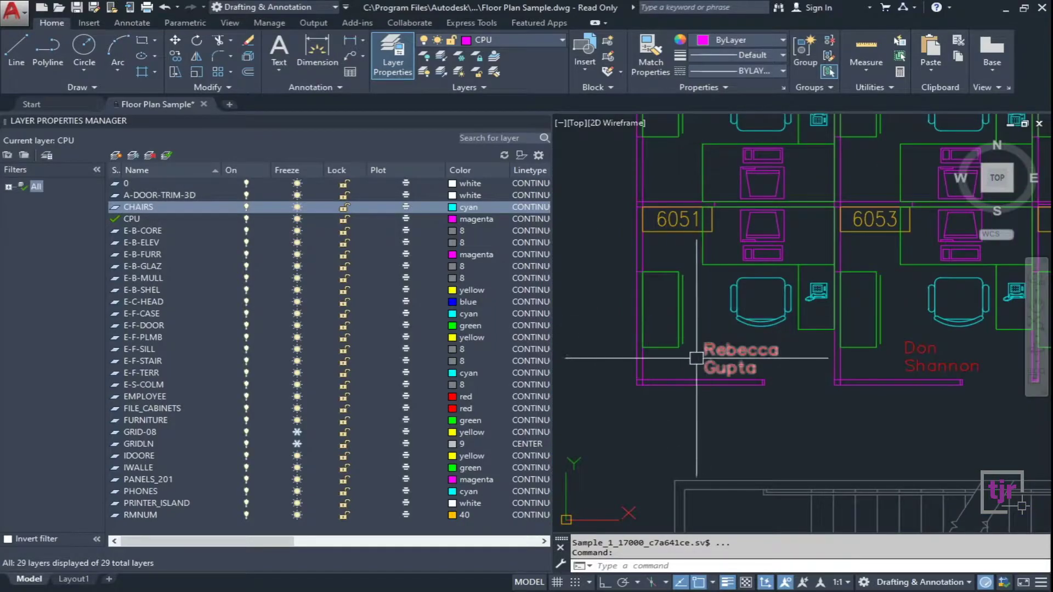
middle_drag(709, 335, 692, 347)
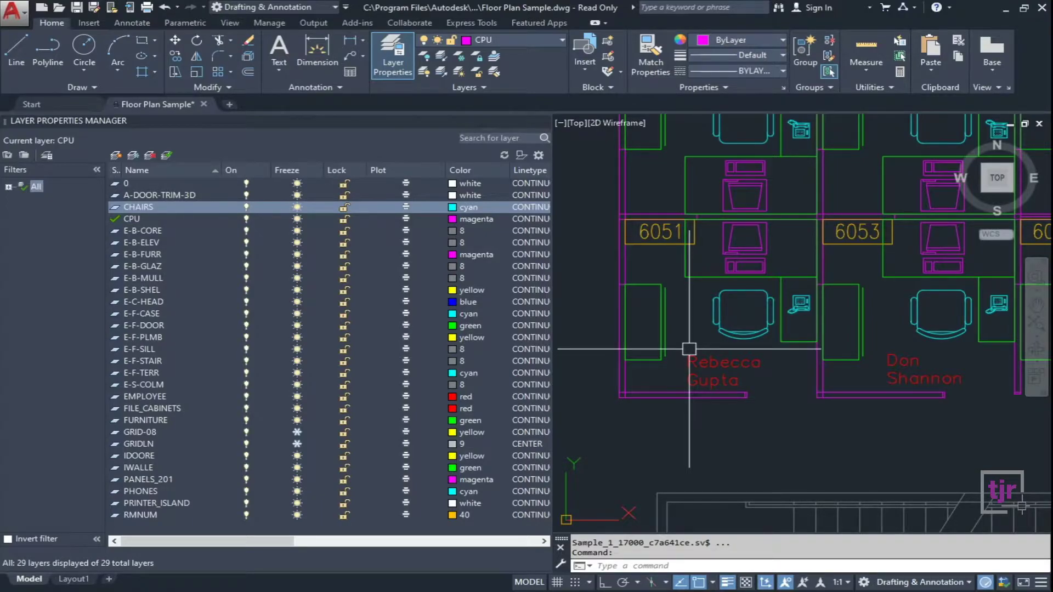
click(662, 345)
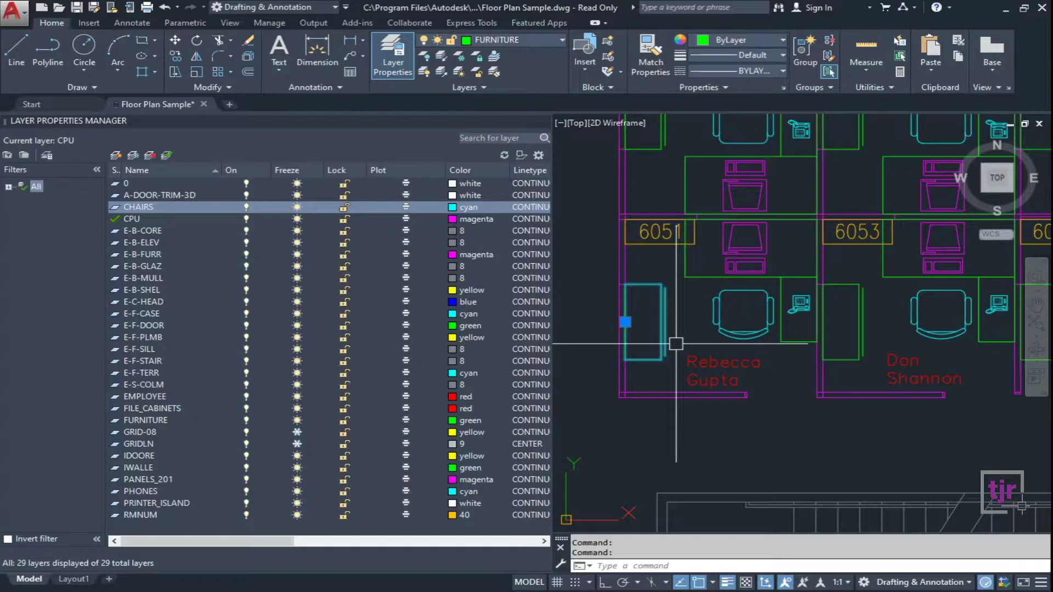
key(Escape)
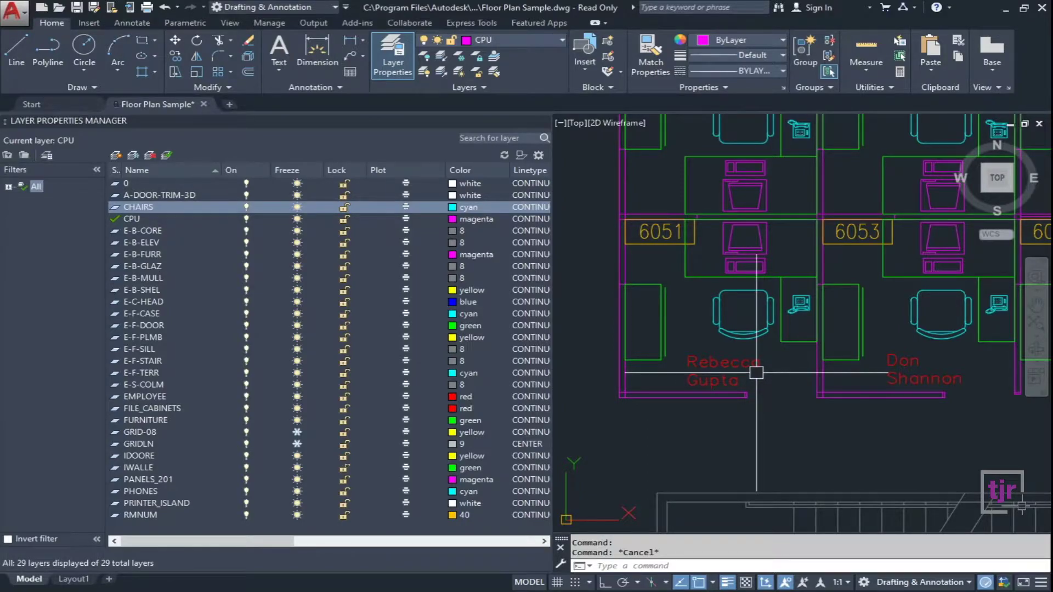
text(LAYF)
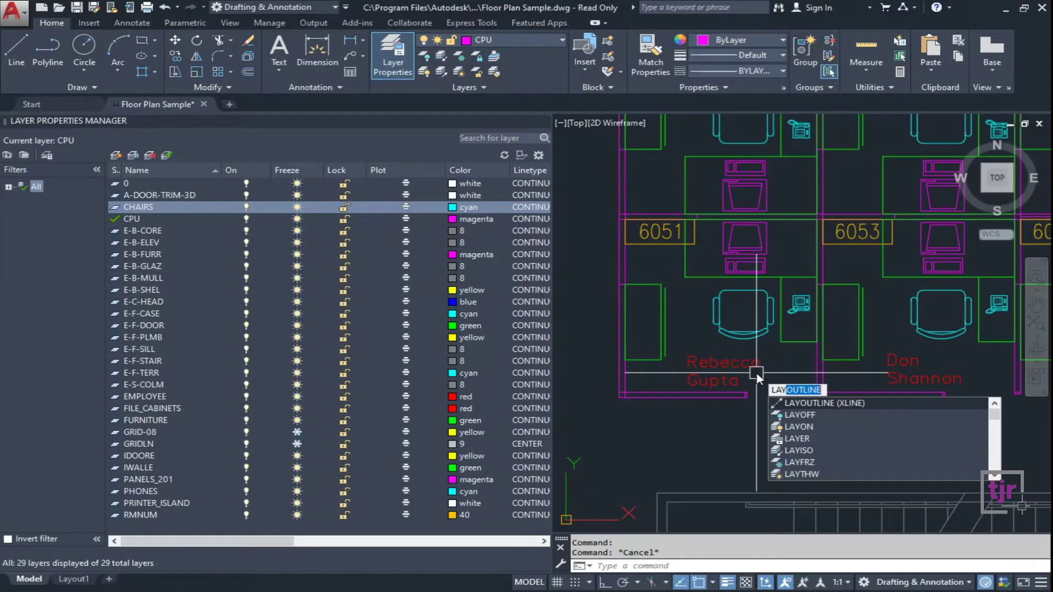
text(RZ)
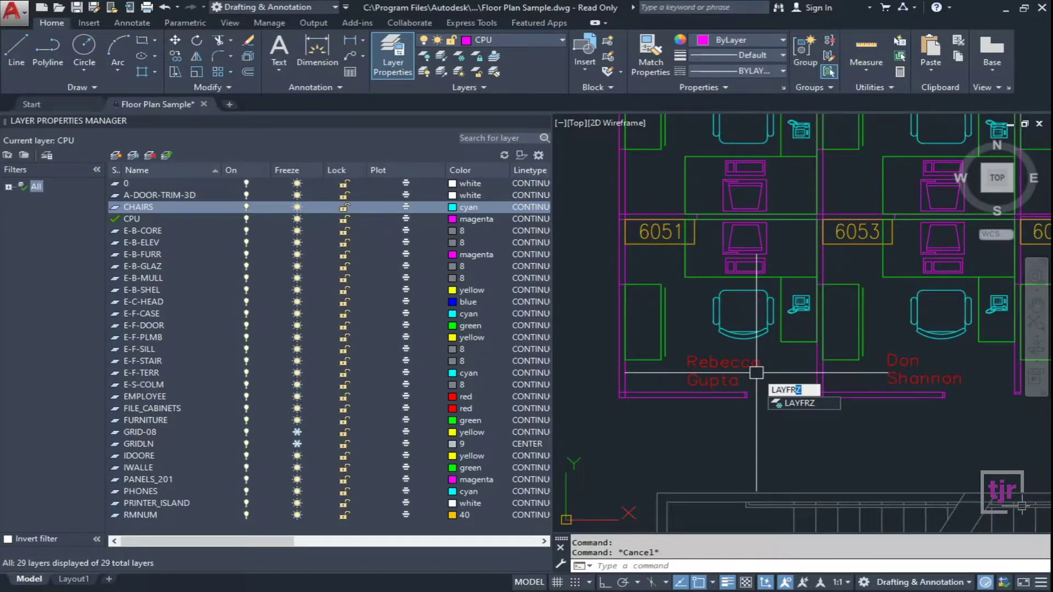
key(Escape)
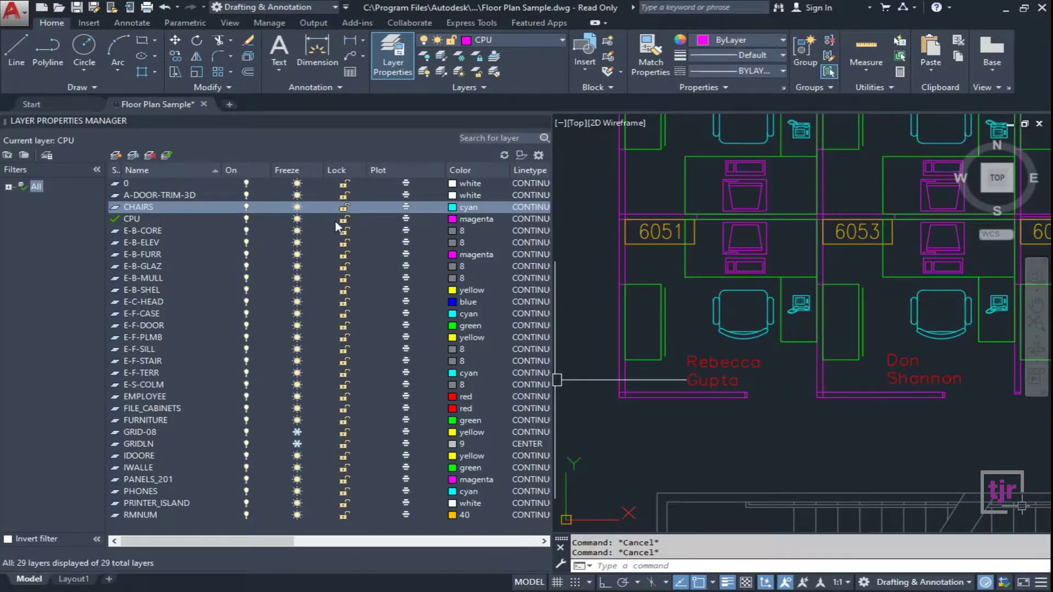
Freeze the CHAIRS layer and try to freeze the current layer, CPU.
click(297, 207)
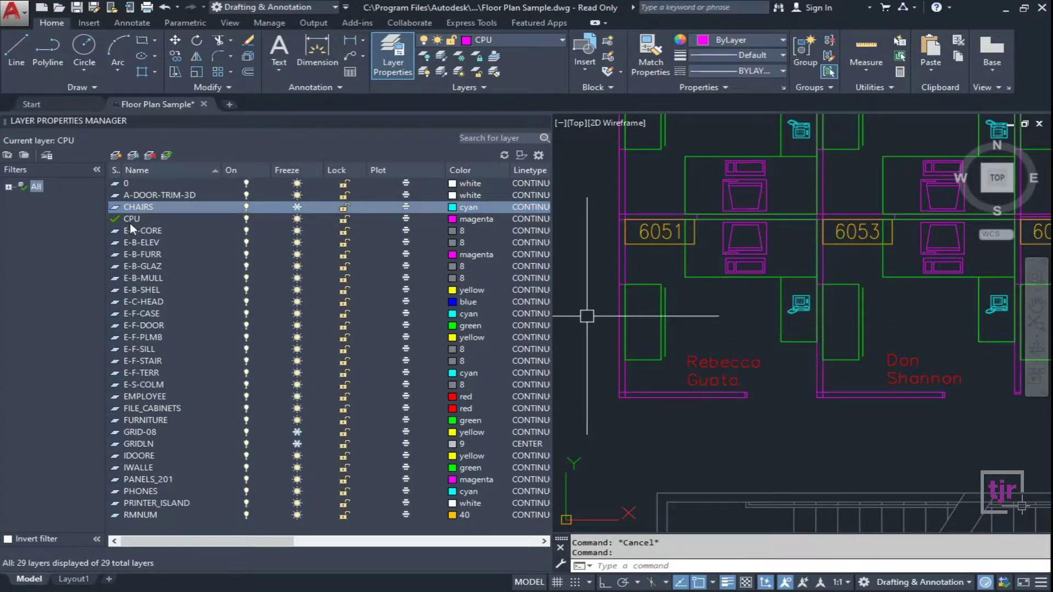
click(128, 217)
click(297, 220)
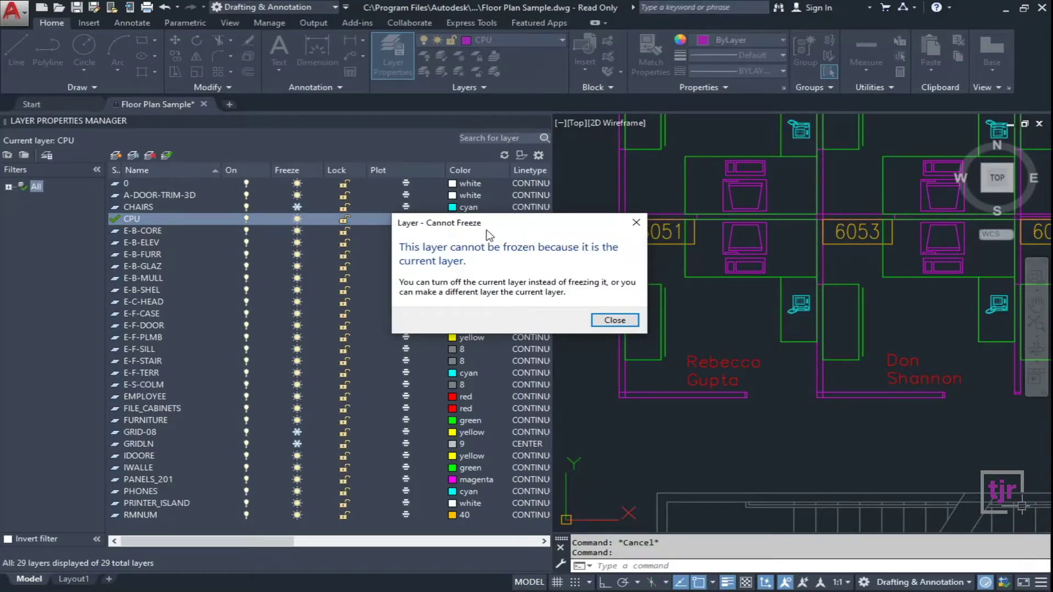
drag(523, 230, 511, 230)
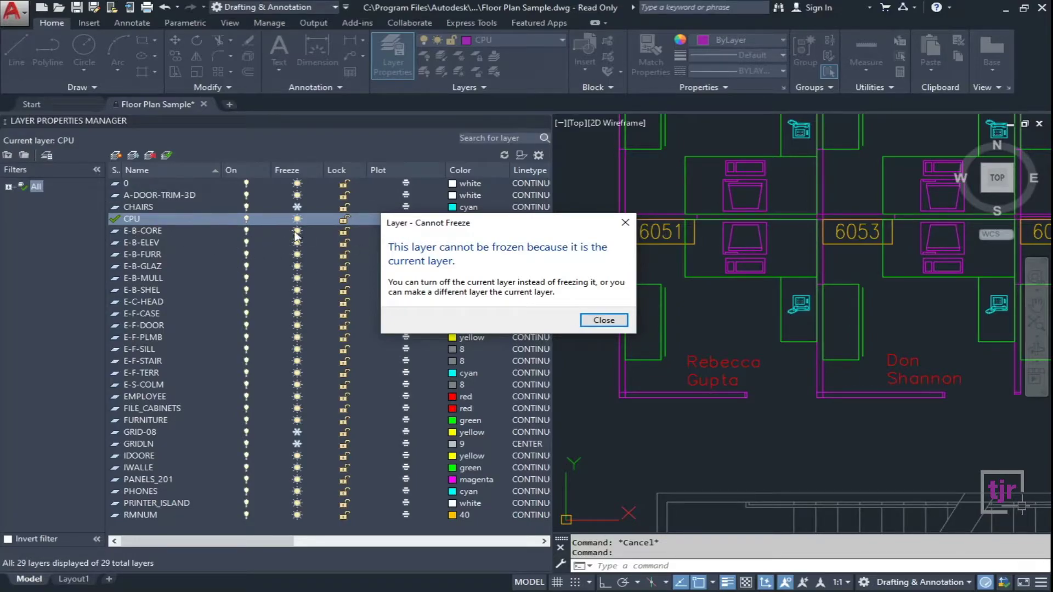
click(602, 322)
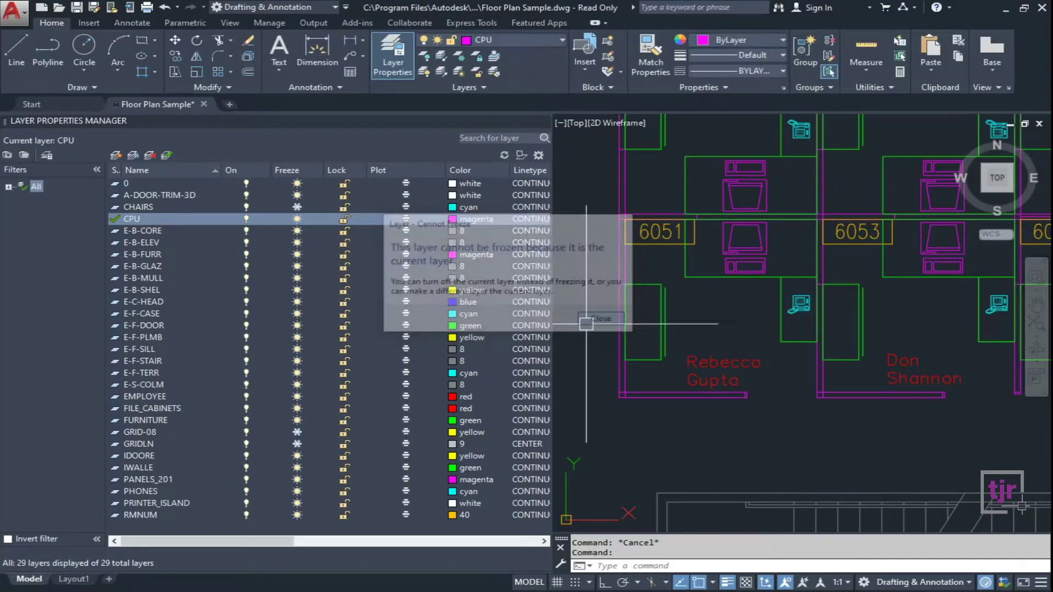
Make layer 0 current and freeze the CPU layer.
click(131, 185)
click(169, 155)
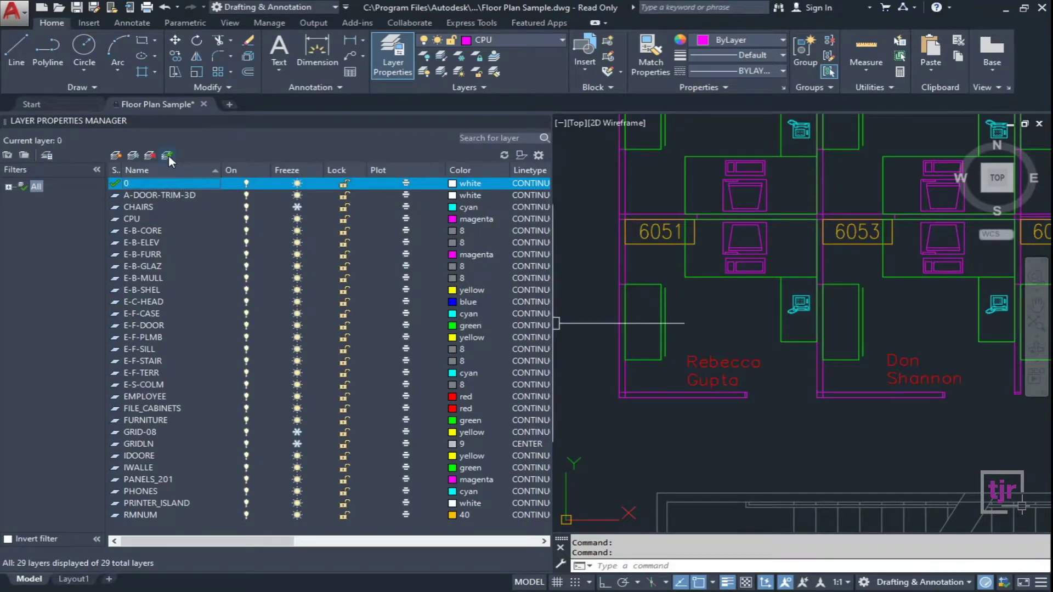
click(134, 218)
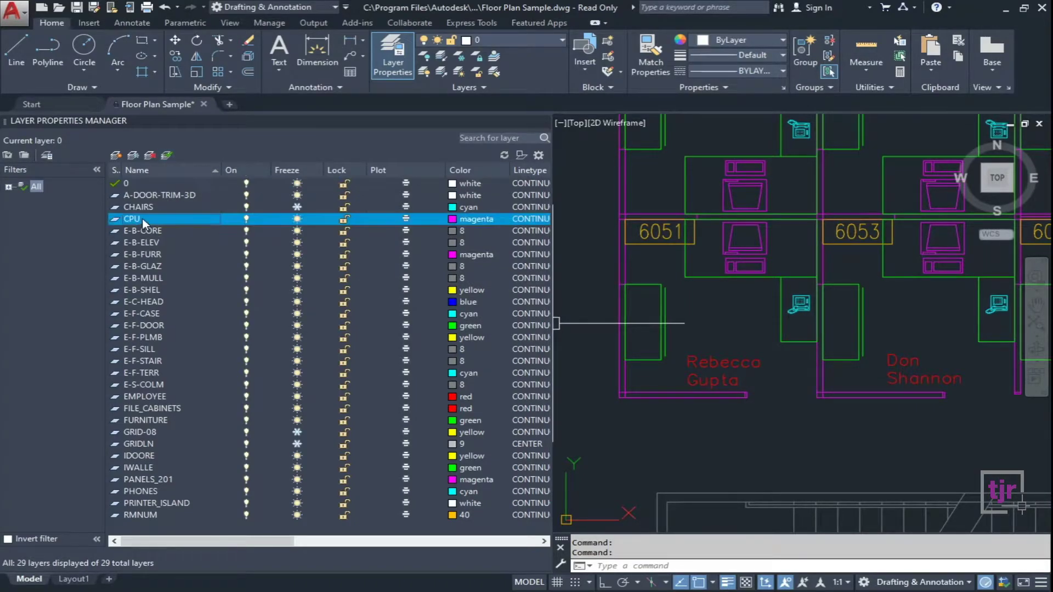
click(298, 219)
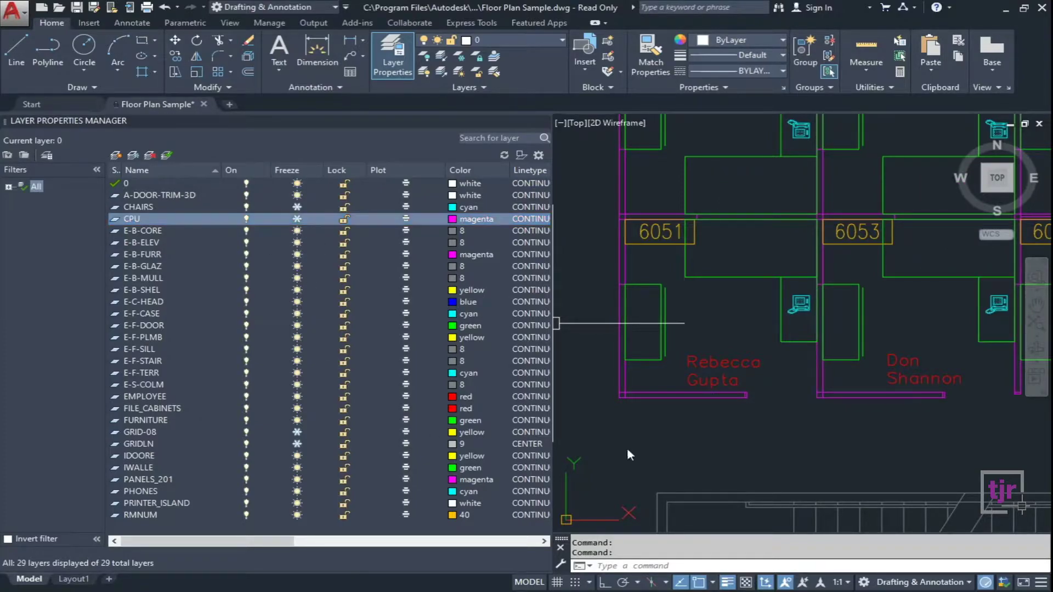
Thaw the CPU and CHAIRS layers to compare the workstations, and freeze both layers again.
click(298, 219)
click(297, 207)
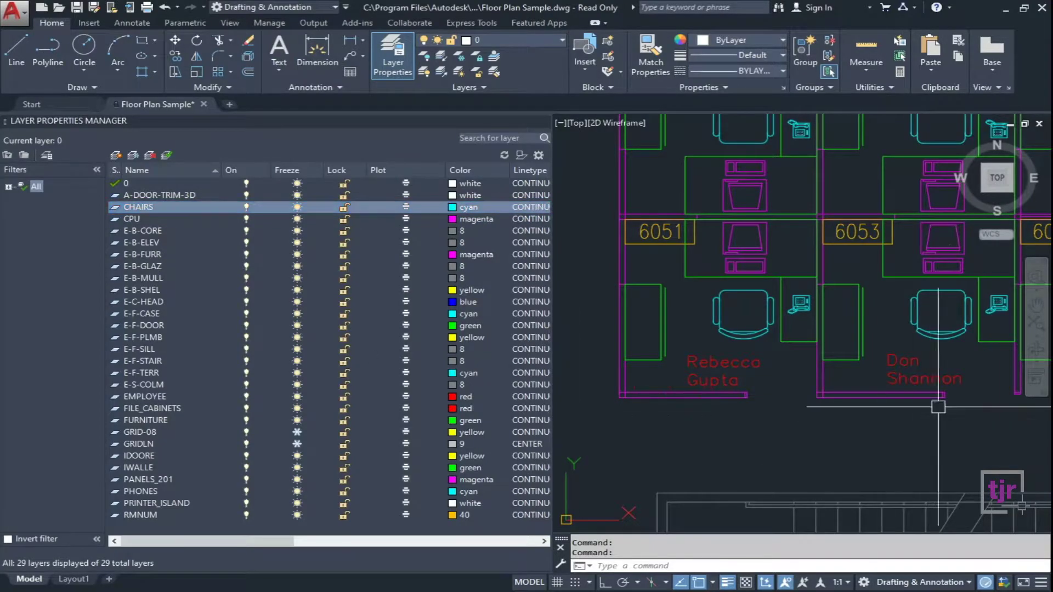
mouse_move(732, 382)
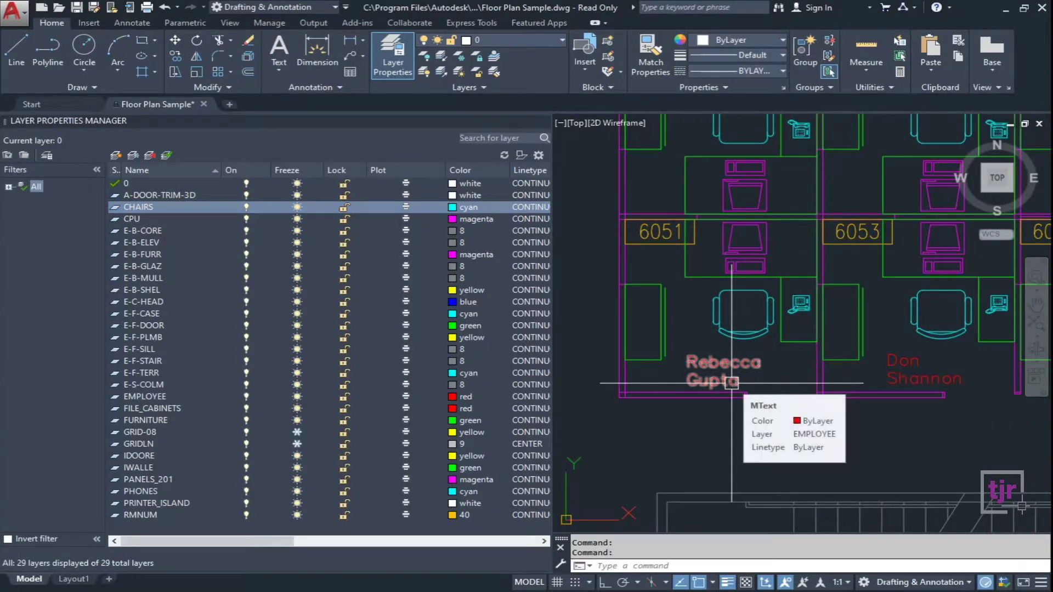
click(297, 207)
click(298, 219)
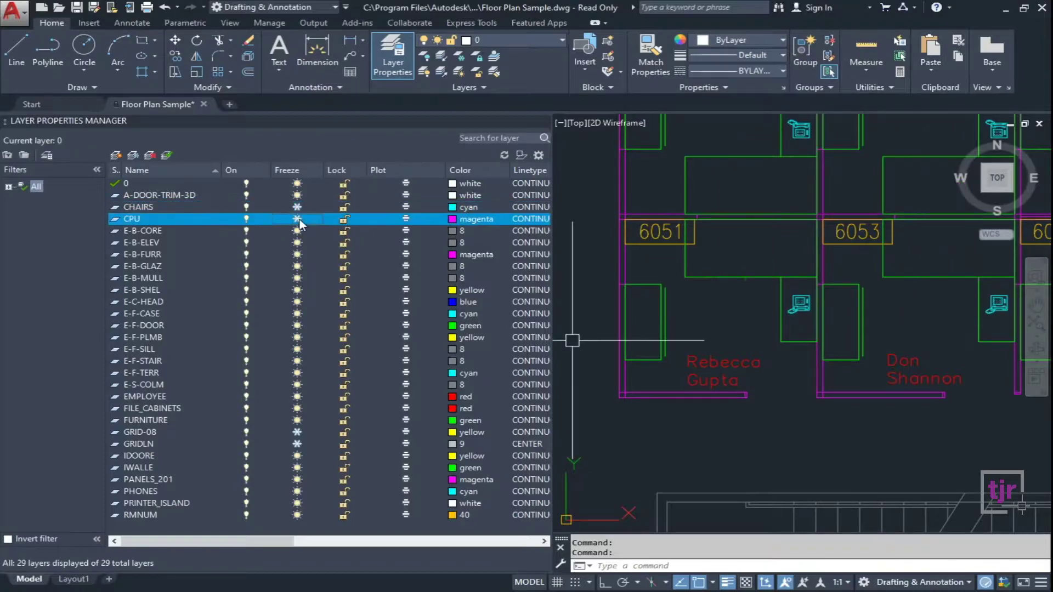
Turn on every layer in the drawing with the LAYON command.
scroll(701, 358, down, 3)
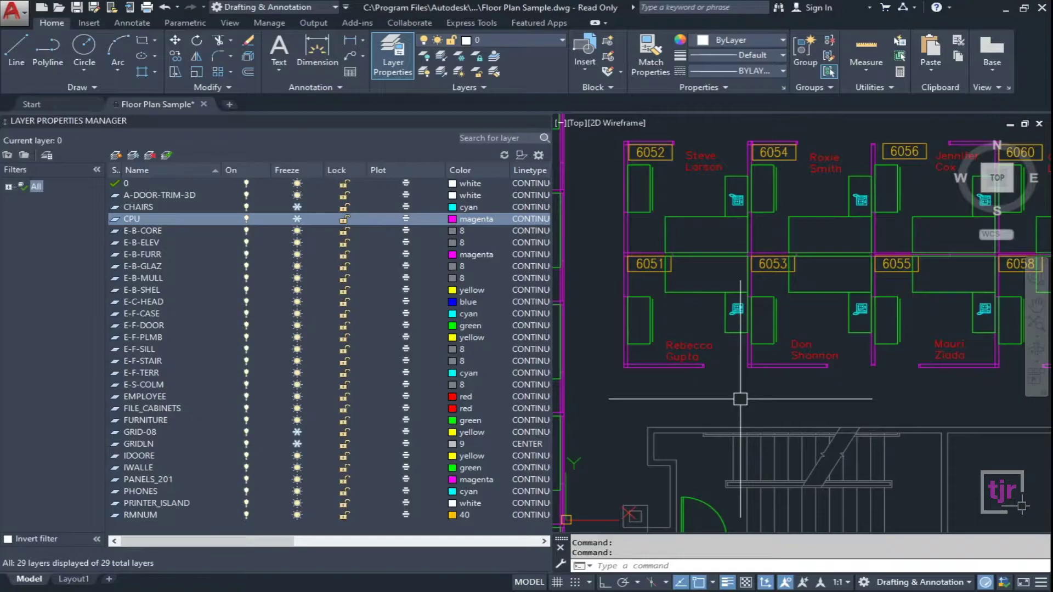
text(LAYO)
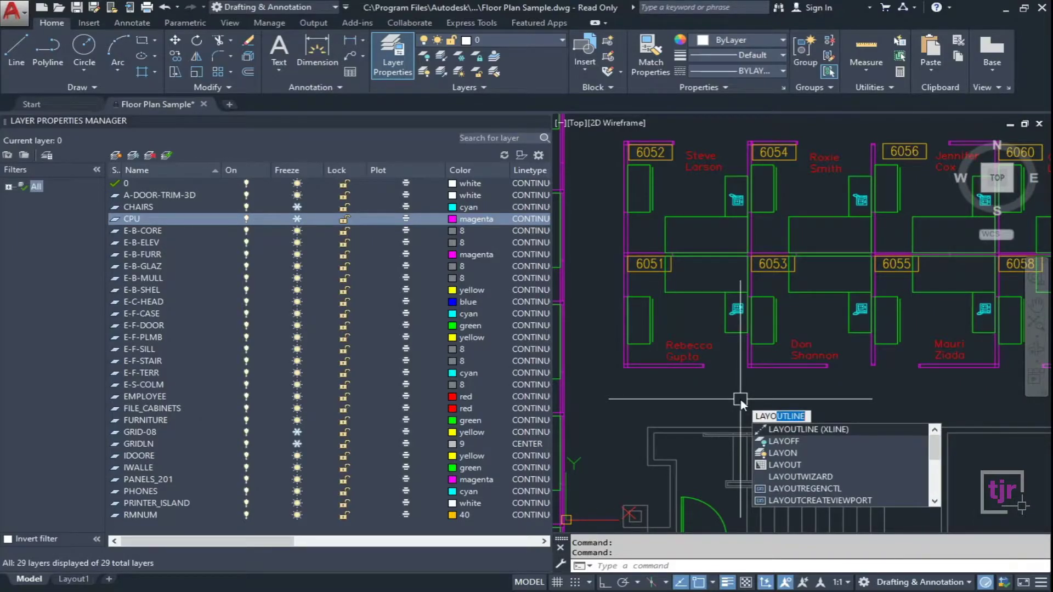
text(N)
key(Return)
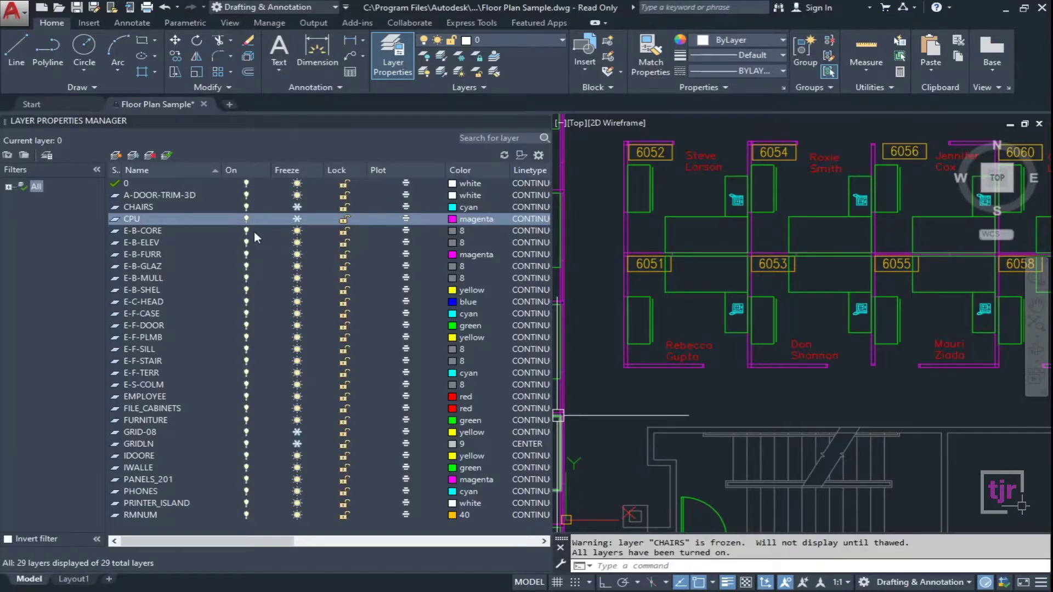
Thaw the CPU, CHAIRS, GRIDLN and GRID-08 layers.
middle_drag(664, 368, 629, 393)
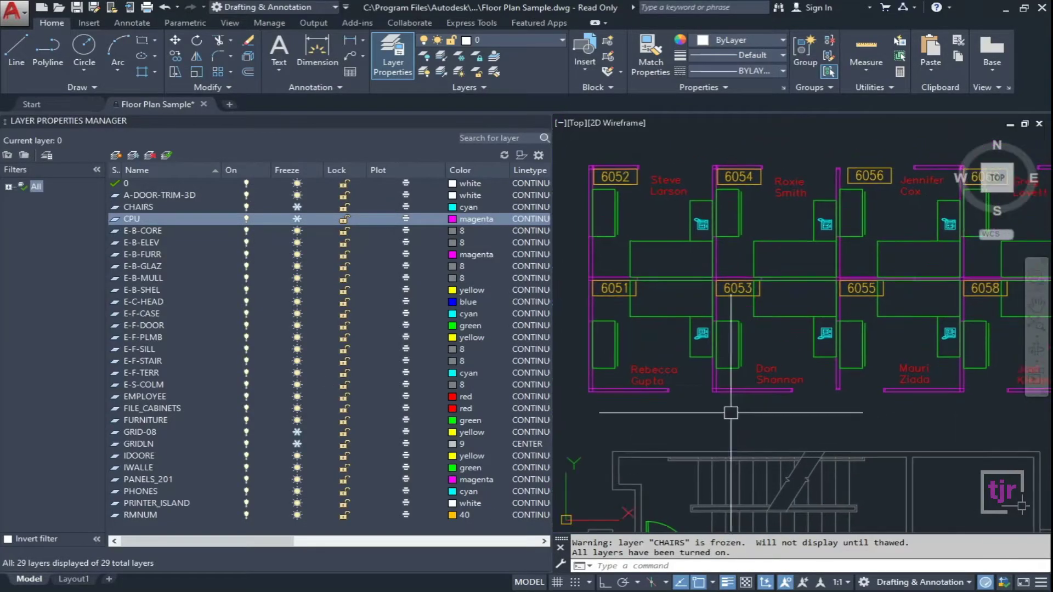
middle_drag(686, 409, 686, 407)
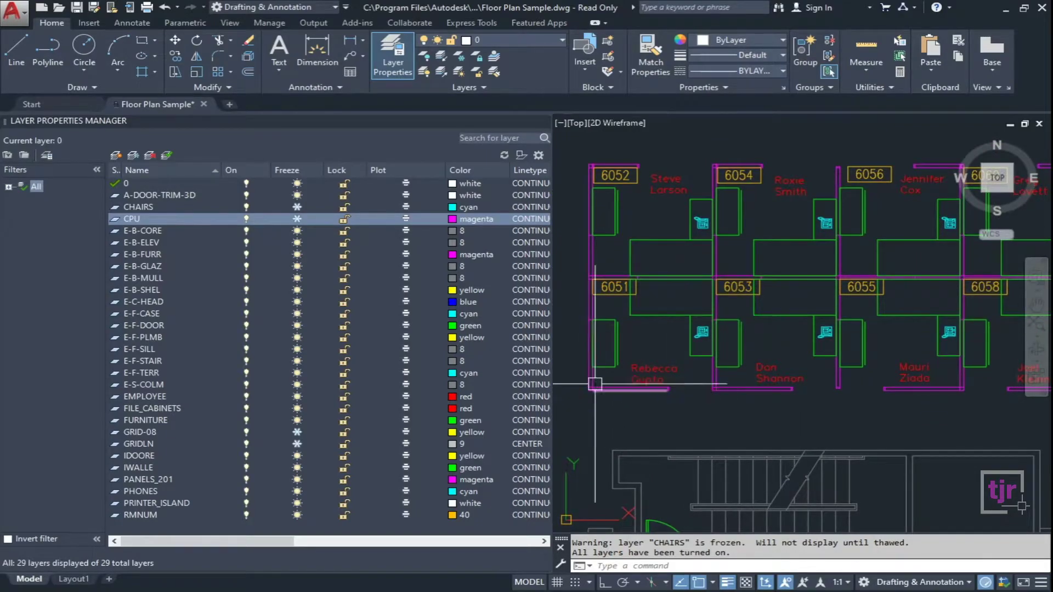
click(297, 219)
click(297, 207)
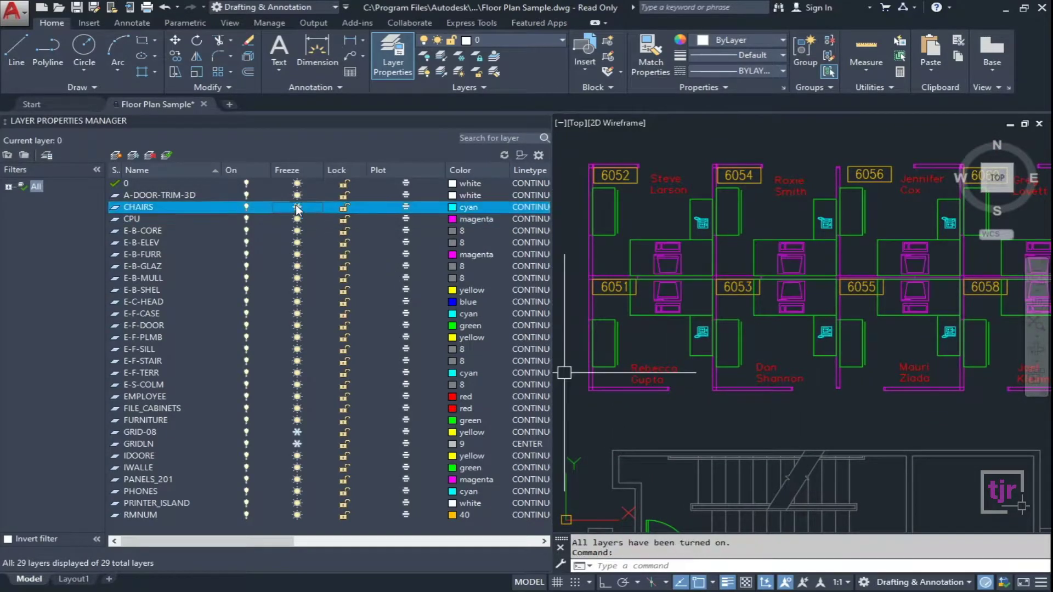
click(297, 444)
click(296, 432)
Freeze the PANELS_201, FURNITURE, EMPLOYEE and E-F-STAIR layers by picking their objects in the drawing with the LAYFRZ command.
scroll(666, 375, down, 2)
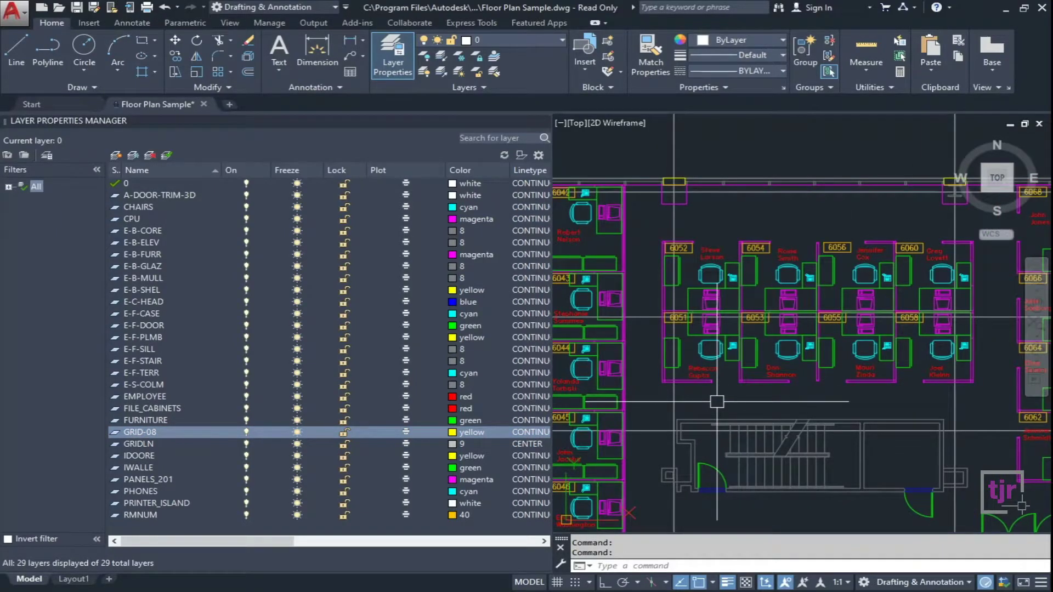
text(LAYFRZ)
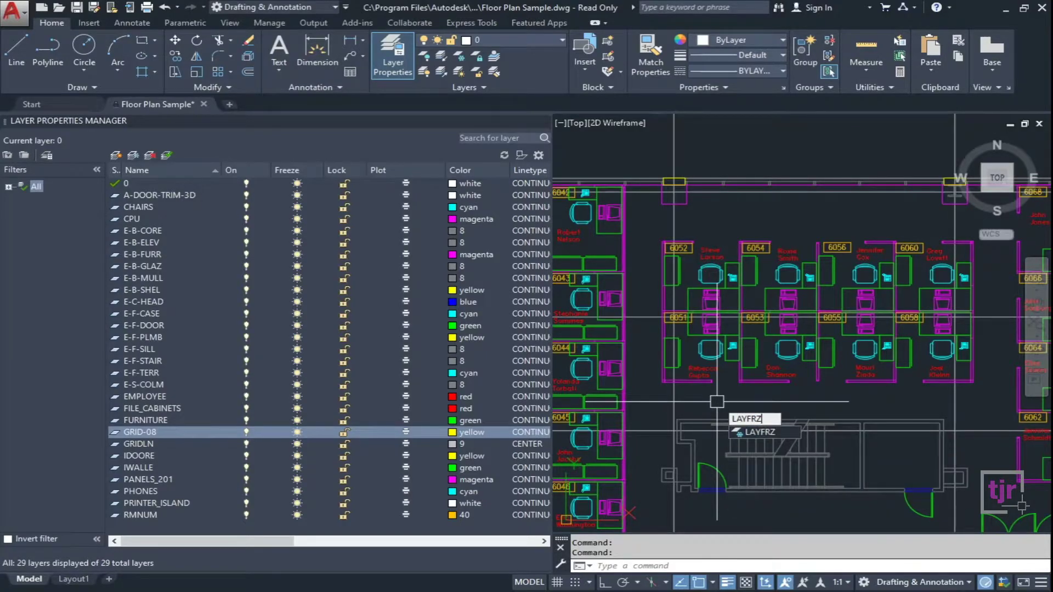
key(Return)
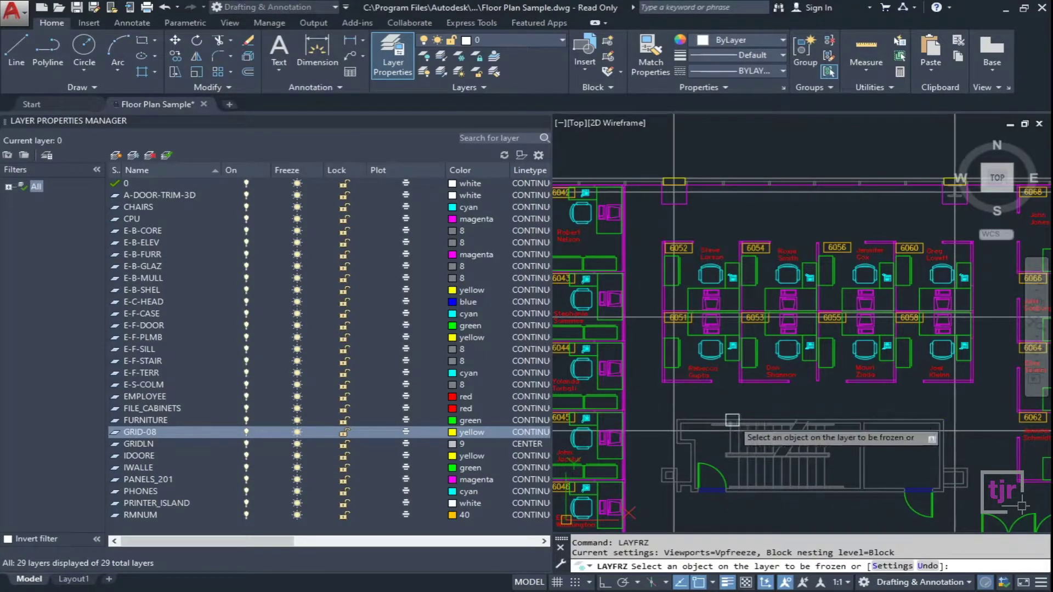
scroll(717, 402, up, 4)
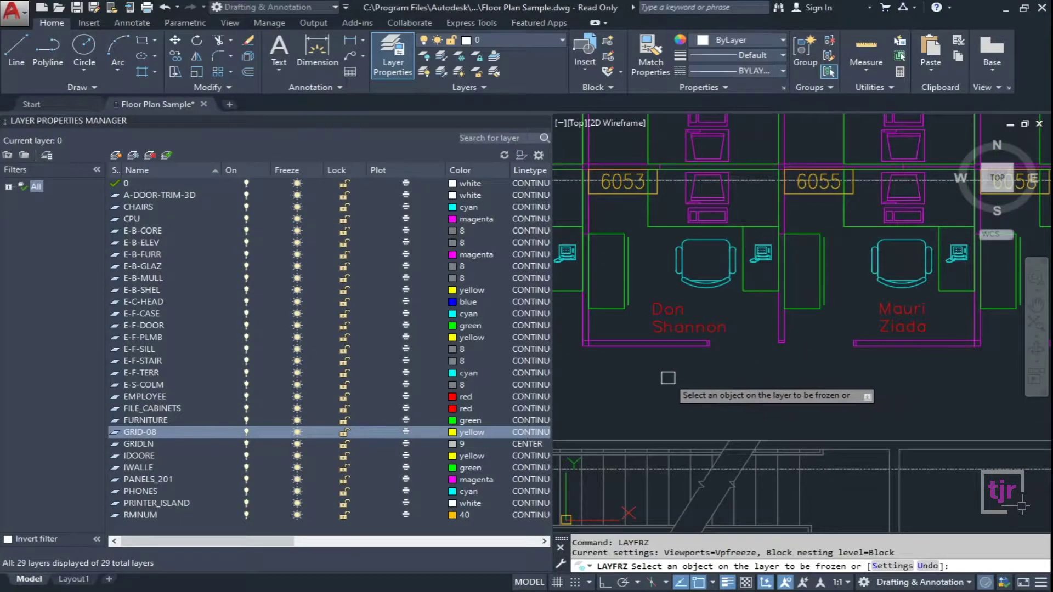
middle_drag(692, 378, 778, 441)
click(730, 412)
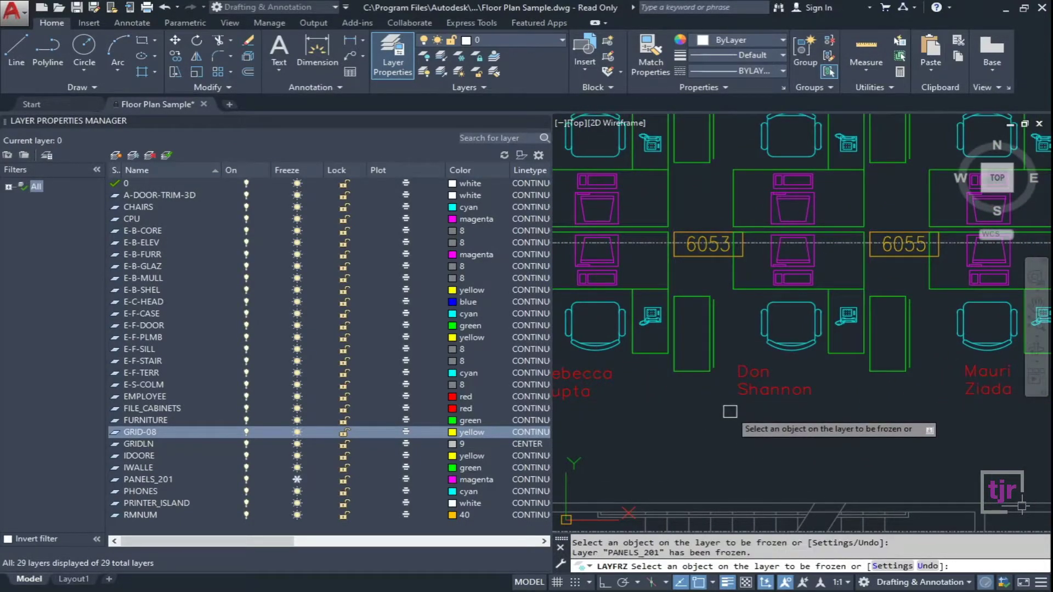
scroll(695, 414, down, 2)
click(697, 389)
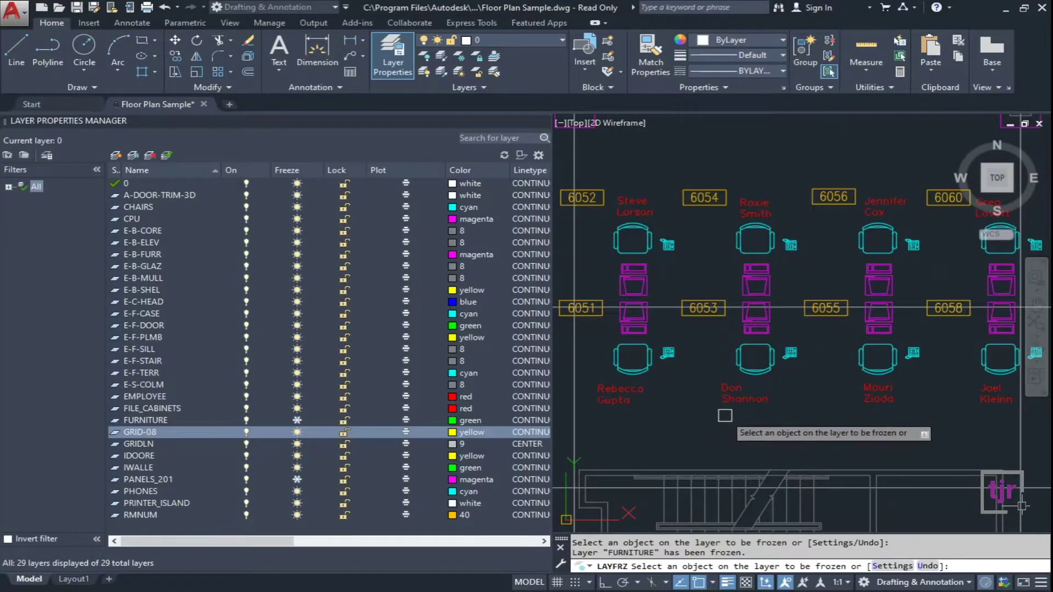
scroll(696, 389, down, 2)
click(733, 344)
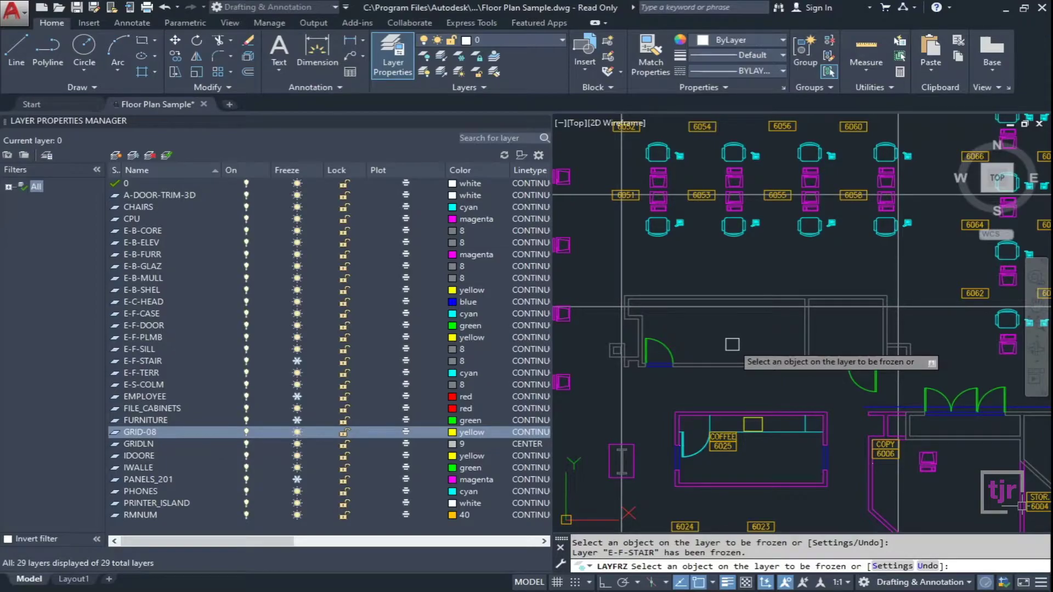
key(Escape)
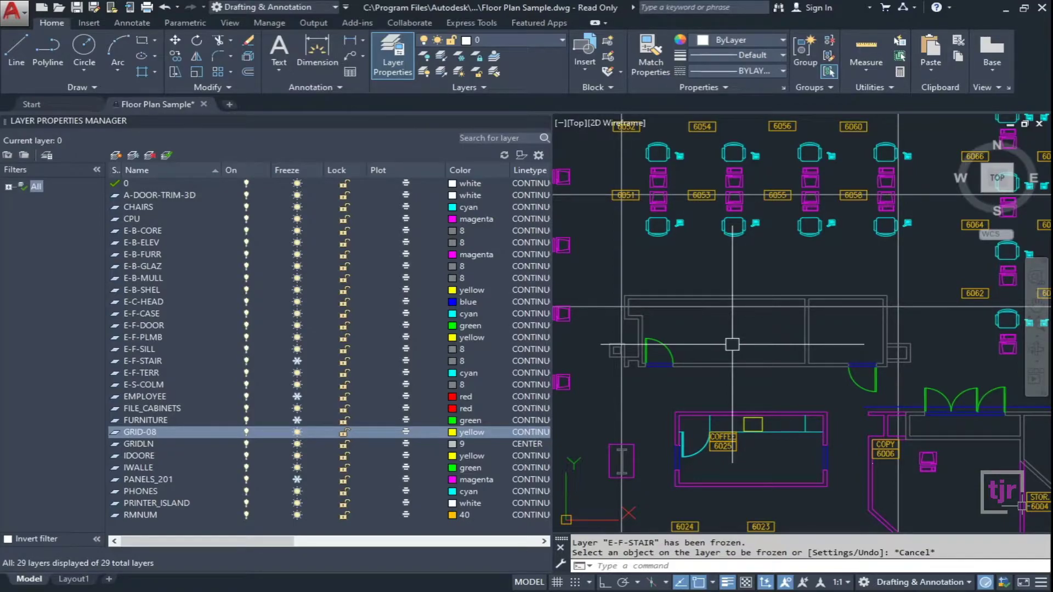
Thaw all frozen layers at once with the LAYTHW command.
text(LAY)
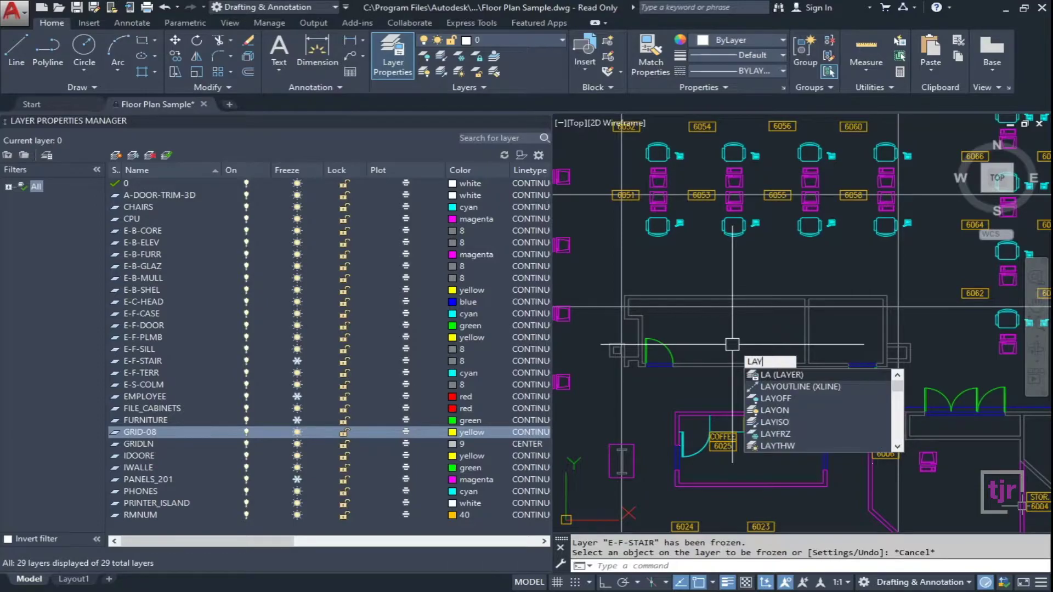
text(T)
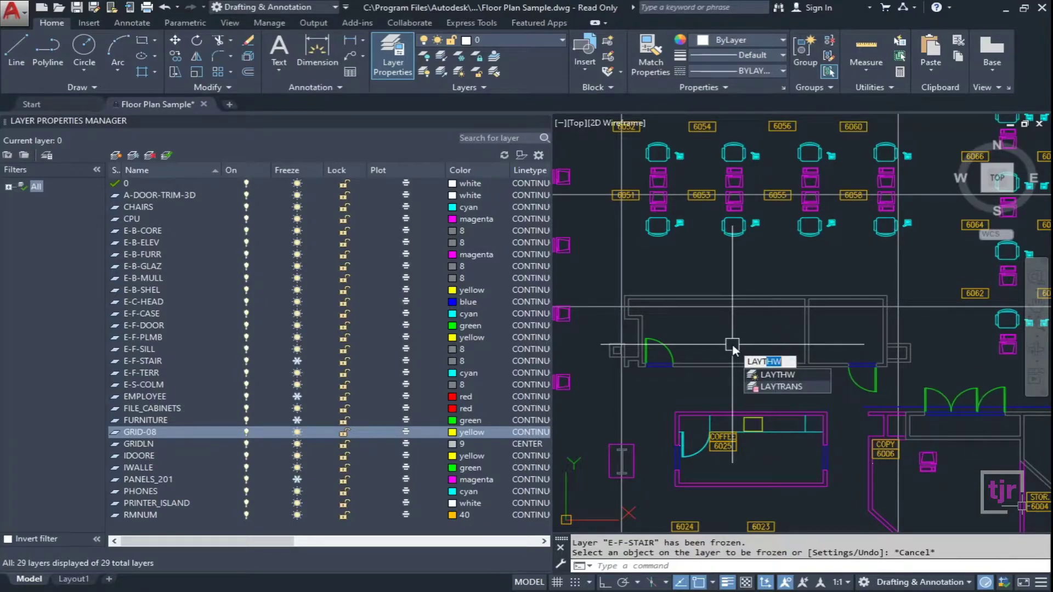
text(HW)
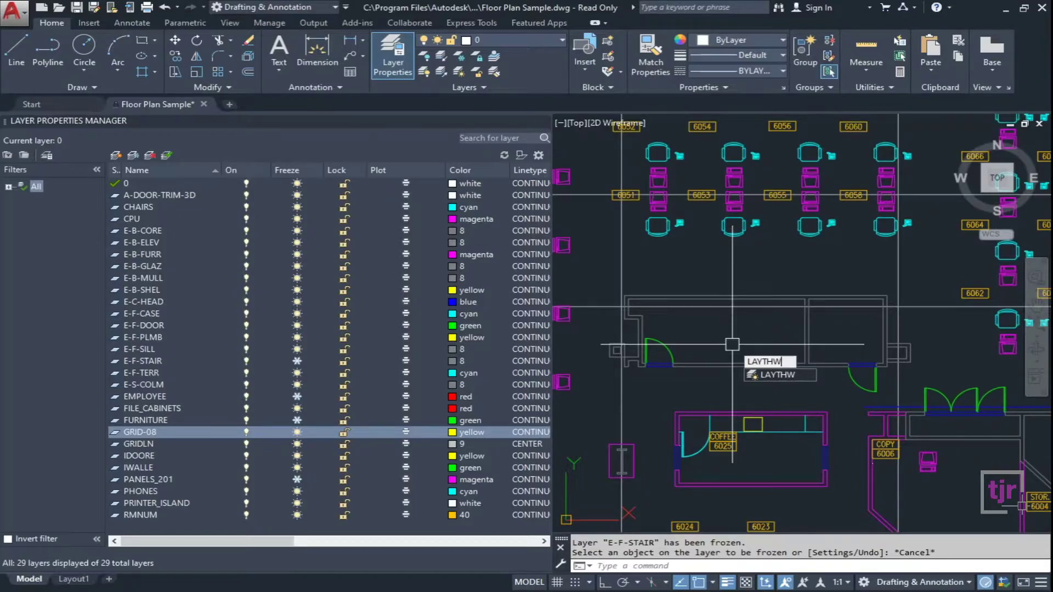
key(Return)
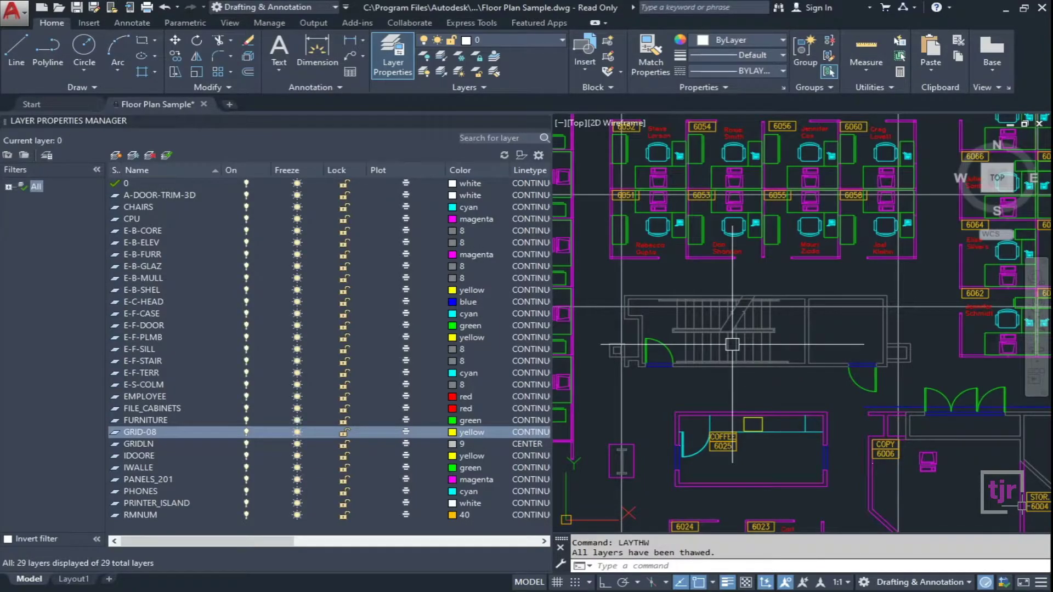
scroll(665, 346, down, 5)
middle_drag(693, 392, 668, 347)
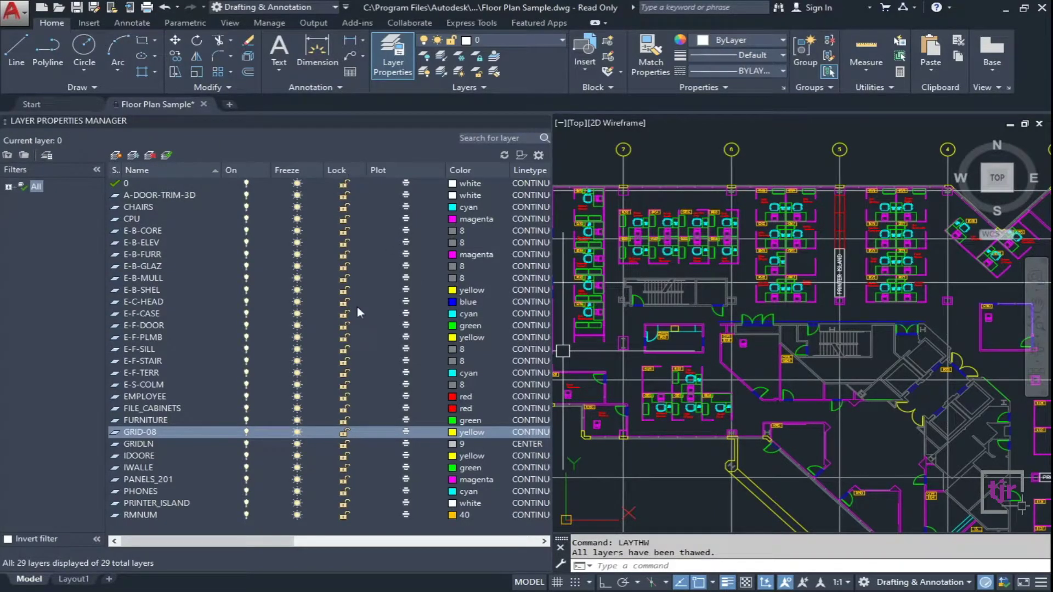
Check which layer the partition panel lines below the employee name in workstation 6055 belong to.
scroll(660, 361, up, 10)
middle_drag(766, 340, 760, 402)
scroll(658, 387, up, 2)
click(687, 395)
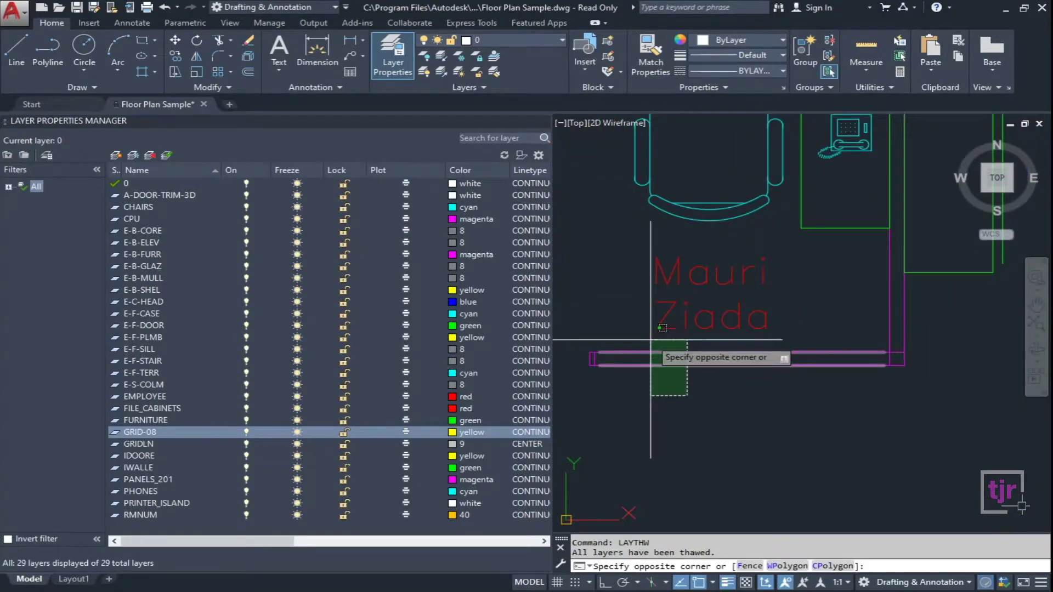
click(651, 340)
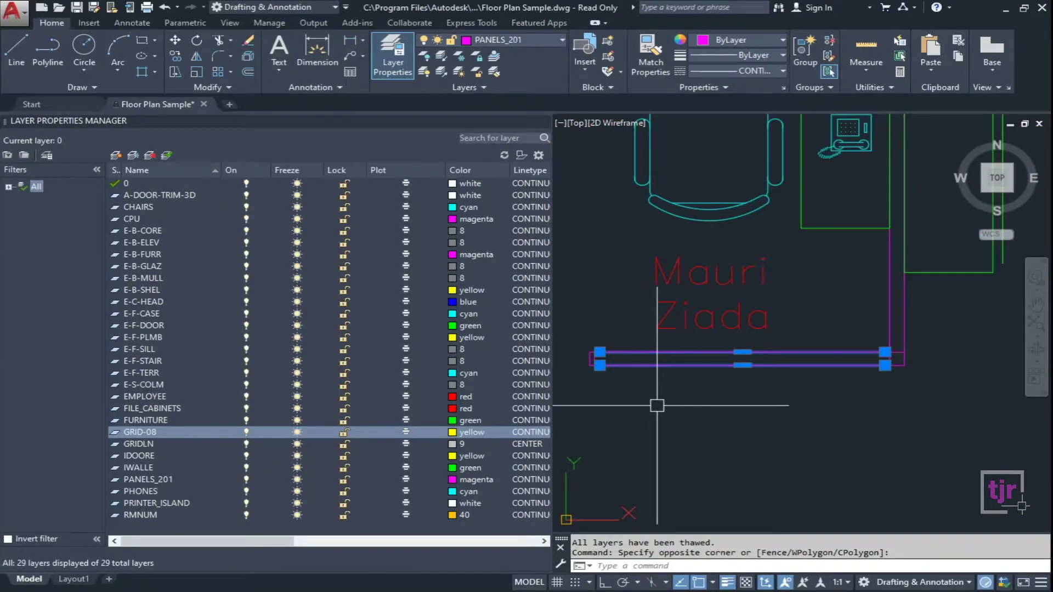
key(Escape)
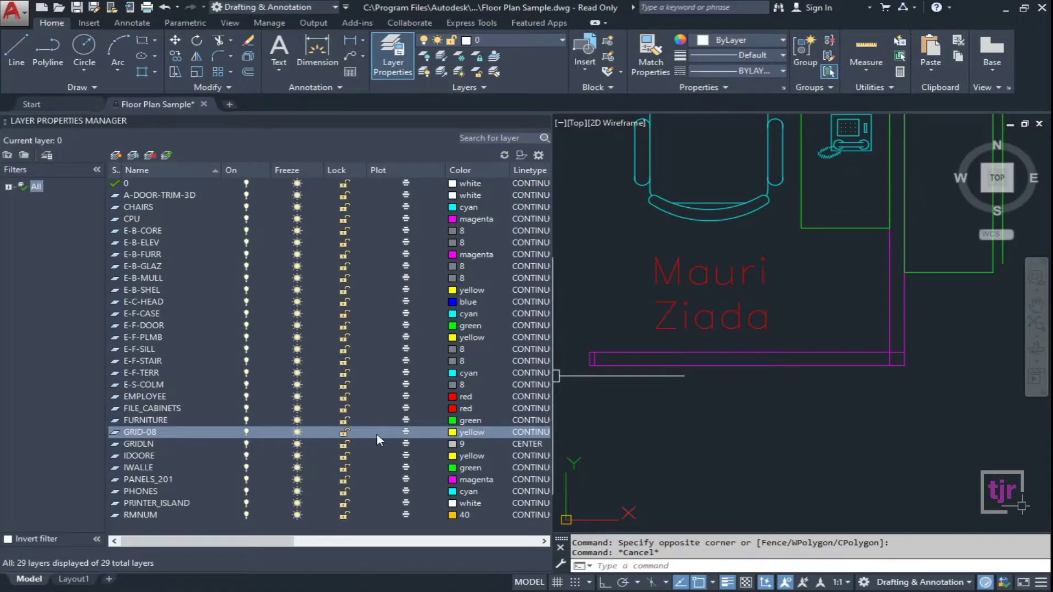
click(684, 366)
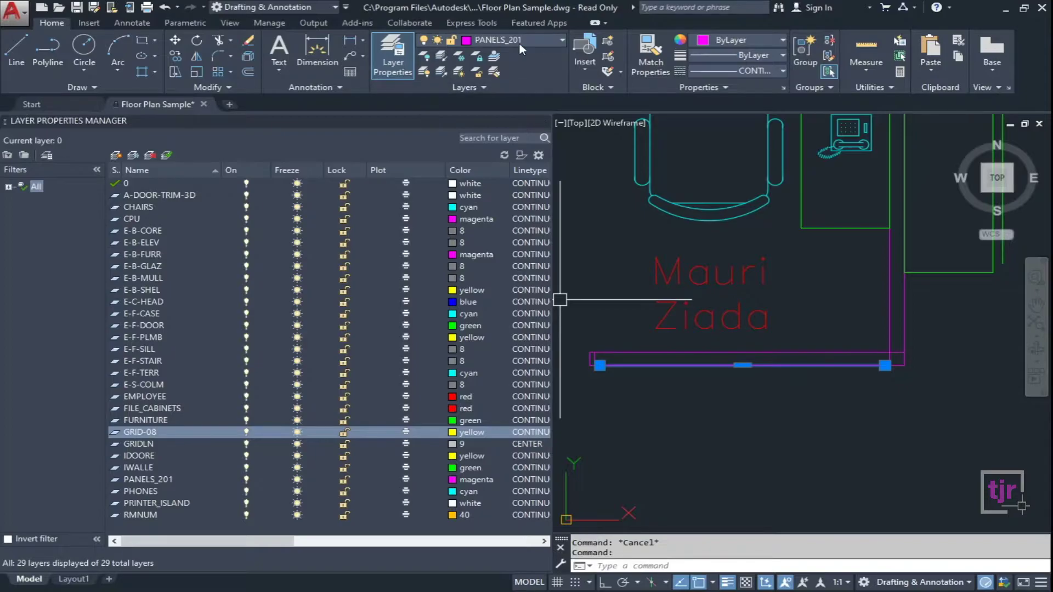
Lock the PANELS_201 layer and clear the selection.
click(159, 481)
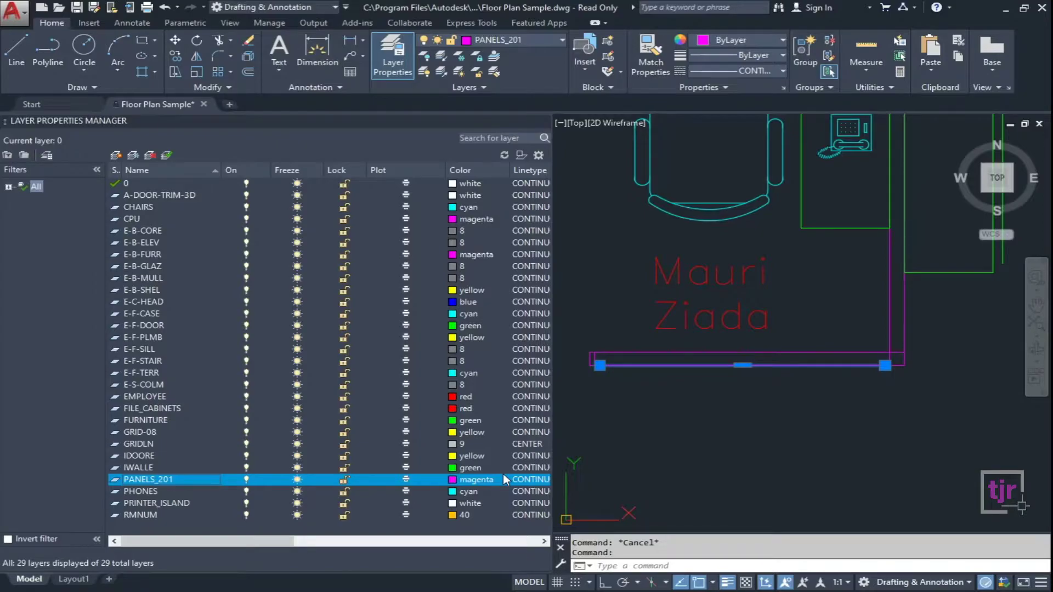
click(344, 482)
key(Escape)
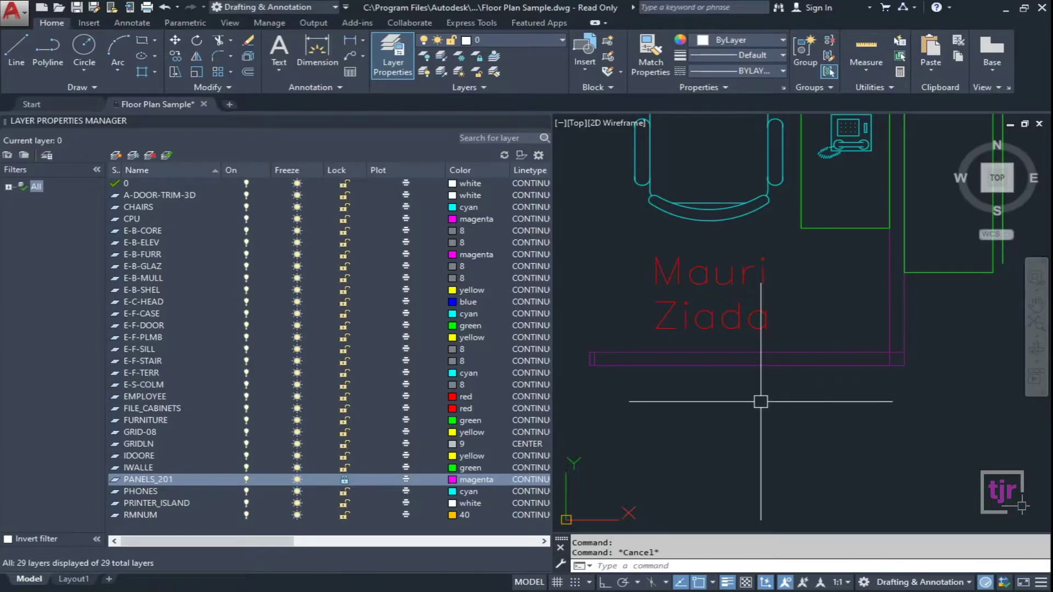
Try to move the horizontal partition lines of workstation 6160 on the locked PANELS_201 layer.
scroll(687, 396, down, 10)
middle_drag(705, 441, 701, 363)
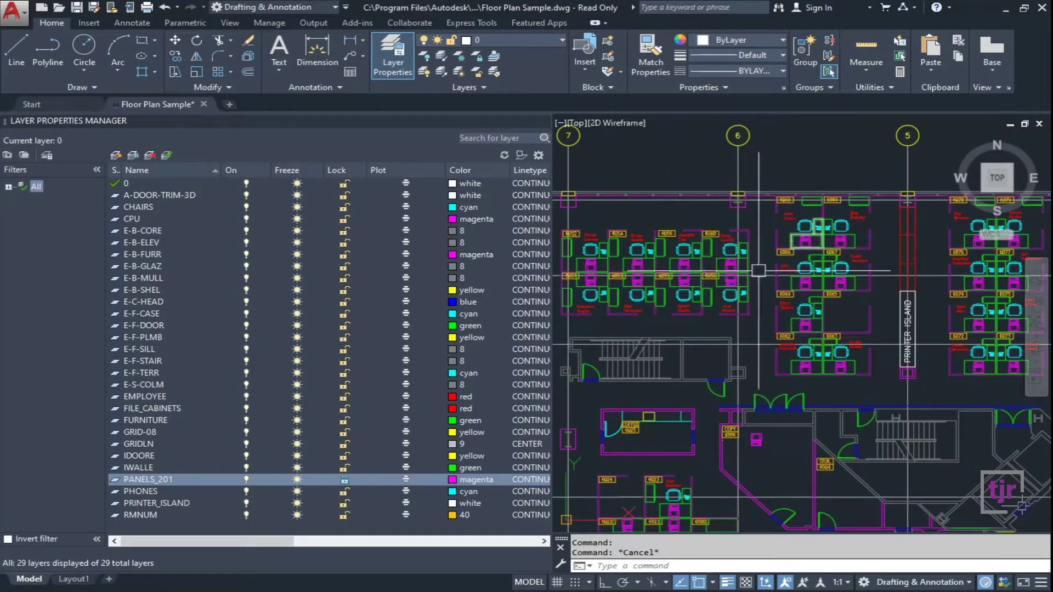
middle_drag(704, 449, 731, 288)
scroll(732, 289, down, 5)
middle_drag(858, 510, 656, 382)
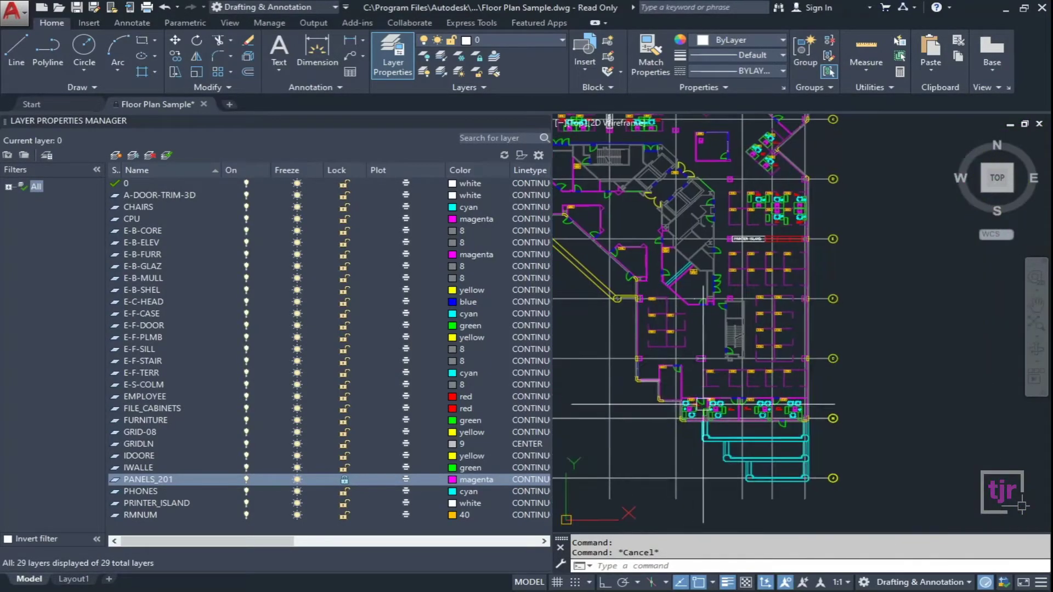
scroll(762, 383, up, 7)
scroll(722, 404, up, 5)
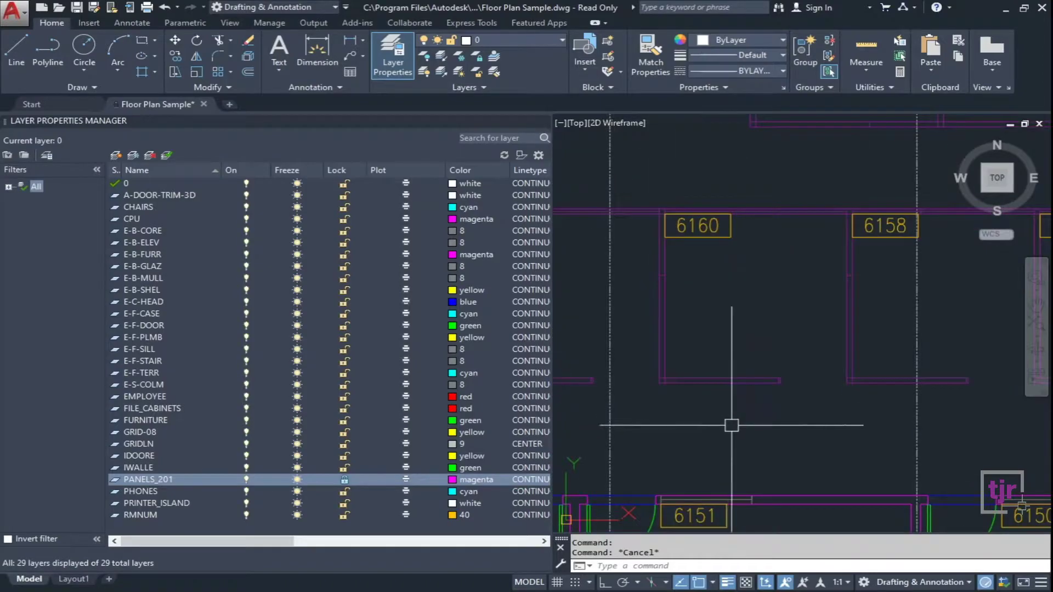
click(731, 426)
click(710, 350)
text(m)
key(Return)
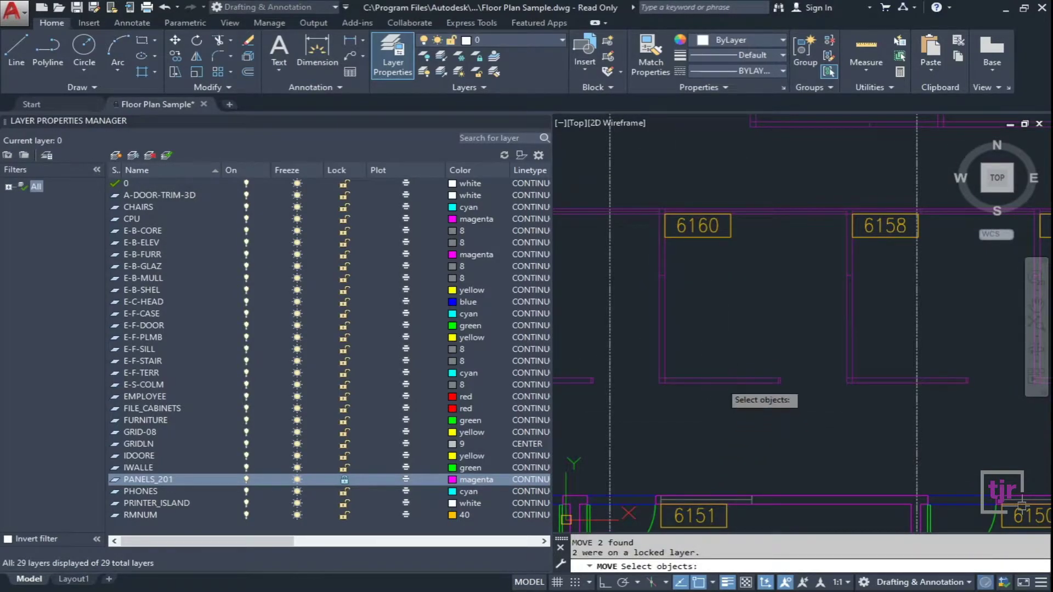
click(720, 383)
click(722, 418)
click(718, 378)
key(Escape)
key(Escape)
key(Escape)
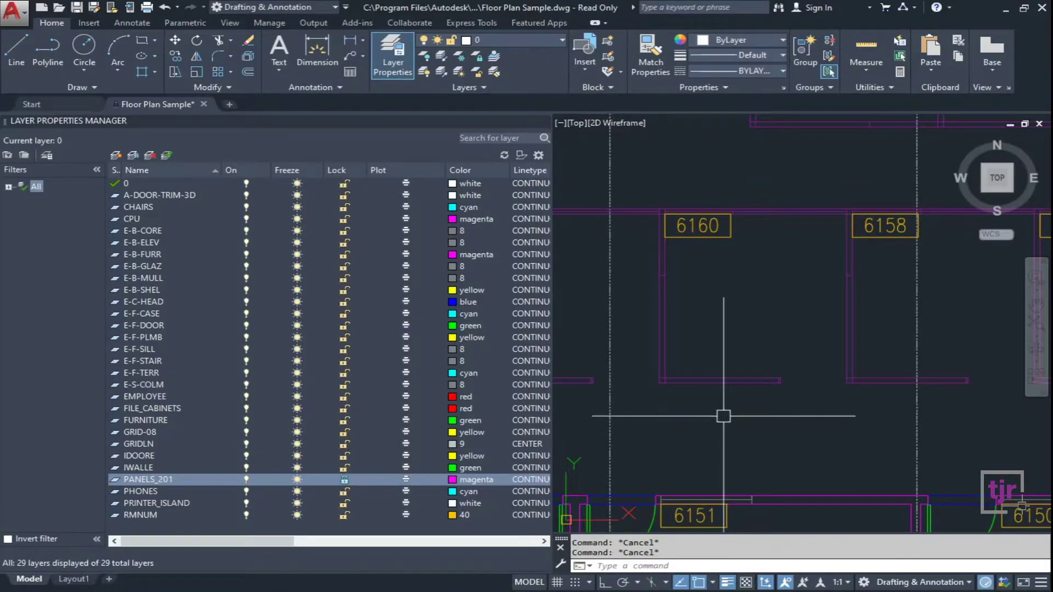
Try to copy the horizontal partition lines of workstation 6160 on the locked PANELS_201 layer.
click(724, 417)
click(698, 334)
text(co)
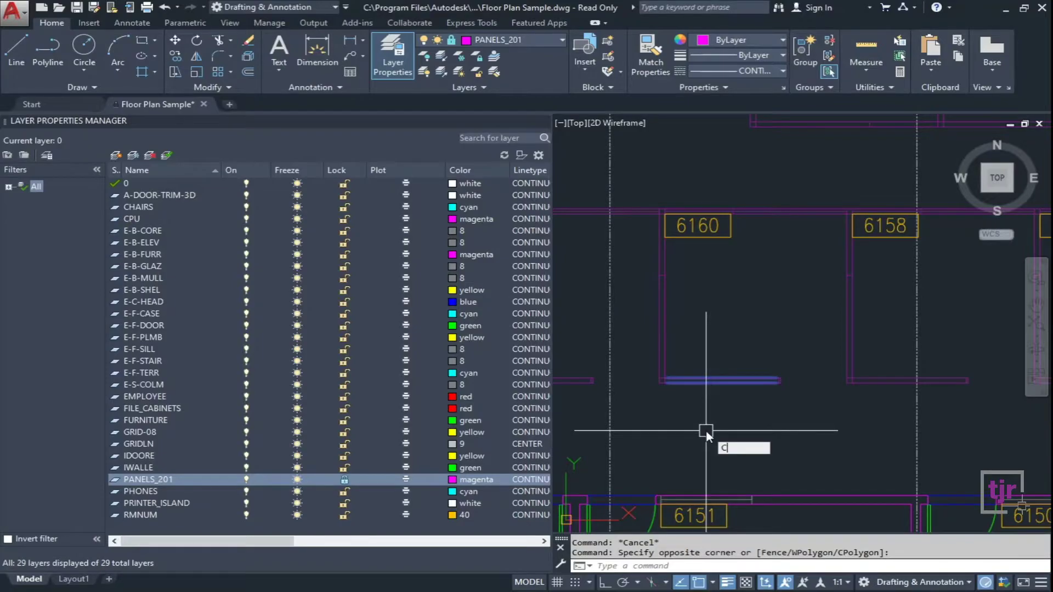
key(Return)
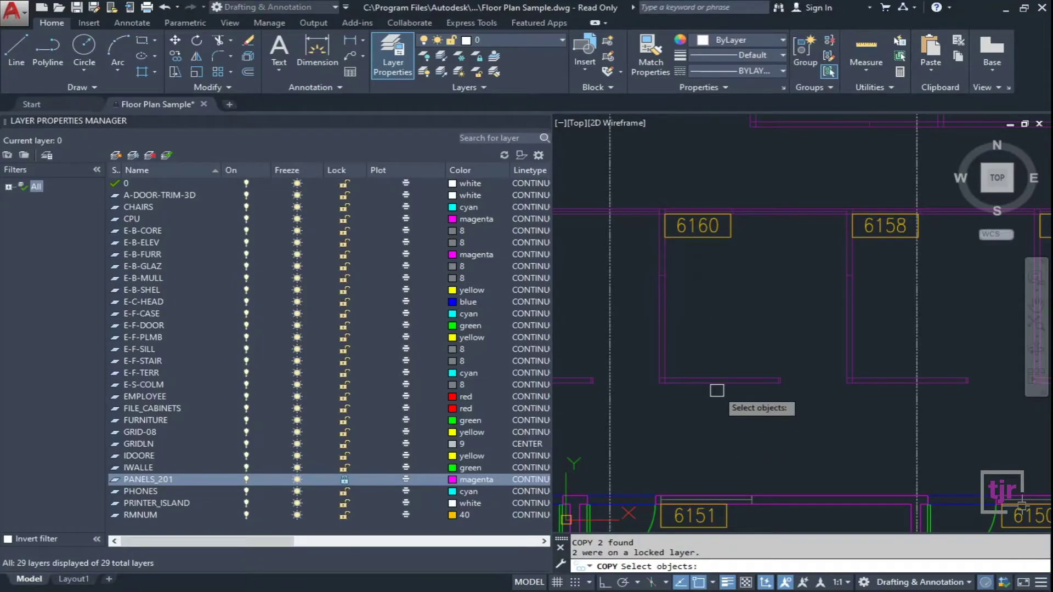
key(Escape)
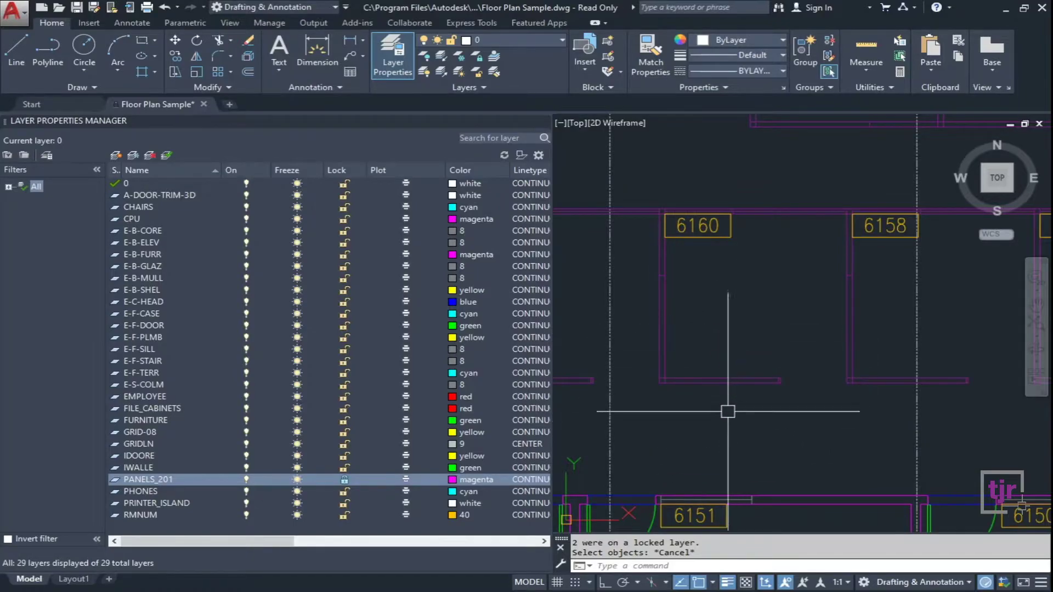
Select the partition lines around the lower corner of workstation 6160 to inspect them, and clear the selection.
click(676, 406)
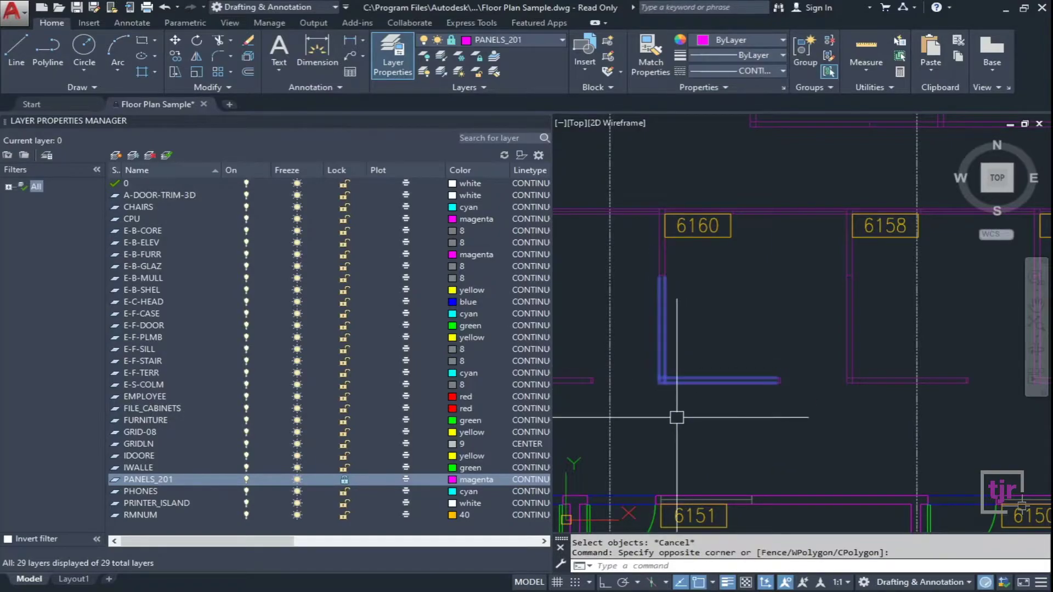
key(Escape)
scroll(699, 323, down, 4)
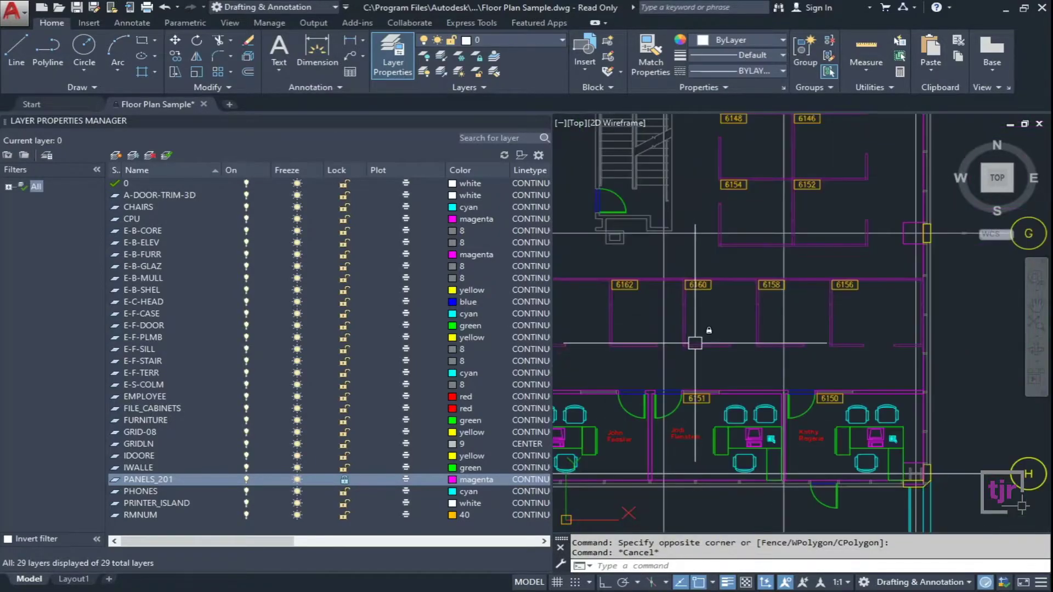
Select the door beside the staircase to inspect its layer, and clear the selection.
scroll(614, 164, up, 4)
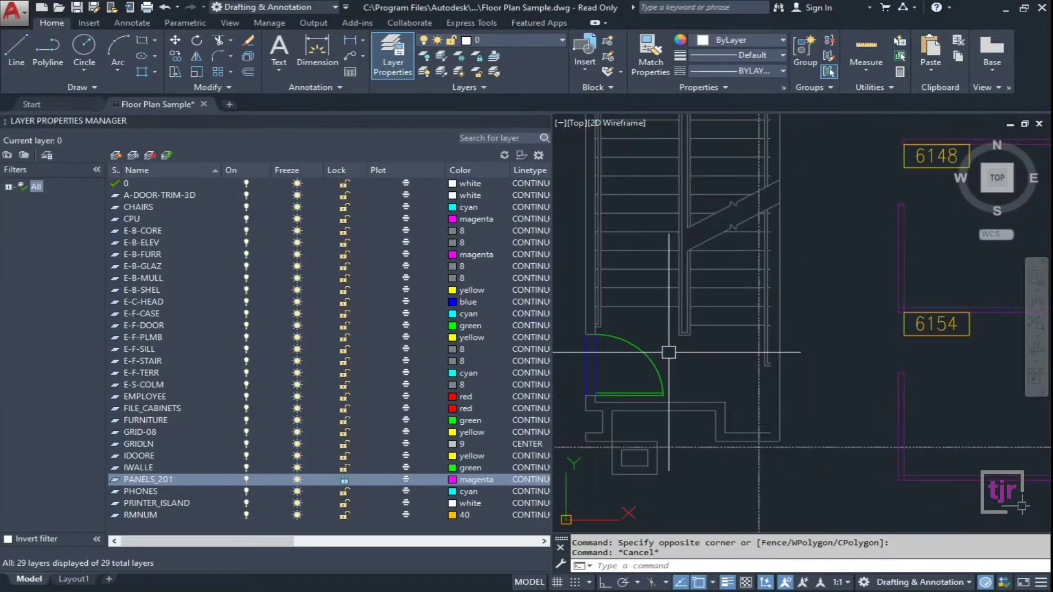
click(658, 373)
middle_drag(680, 378, 724, 371)
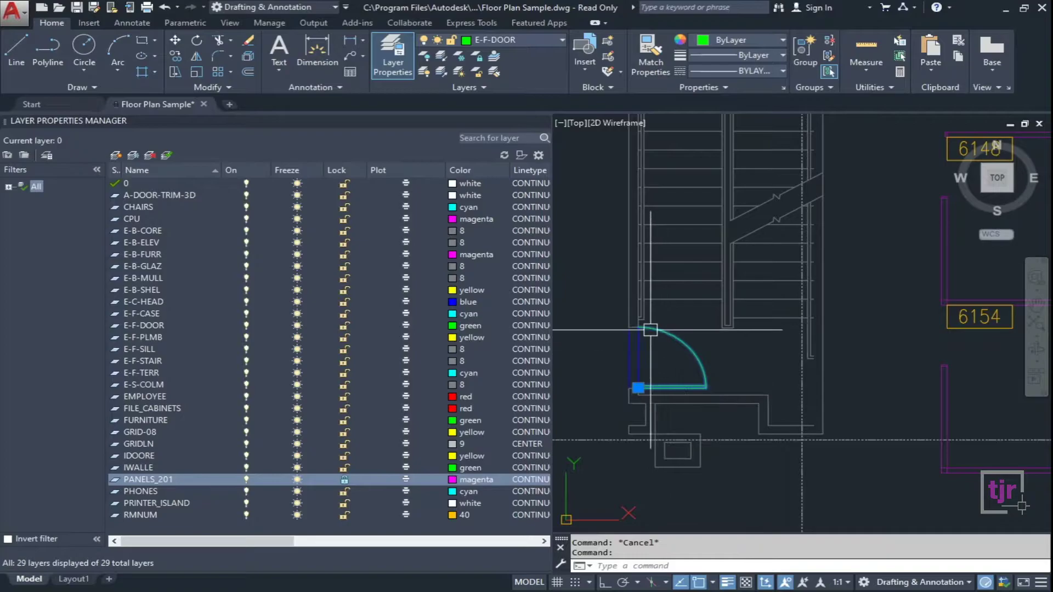
scroll(724, 371, down, 4)
key(Escape)
Select the horizontal partition below workstation 6154 to inspect its layer, and clear the selection.
scroll(731, 360, up, 3)
click(722, 364)
click(689, 335)
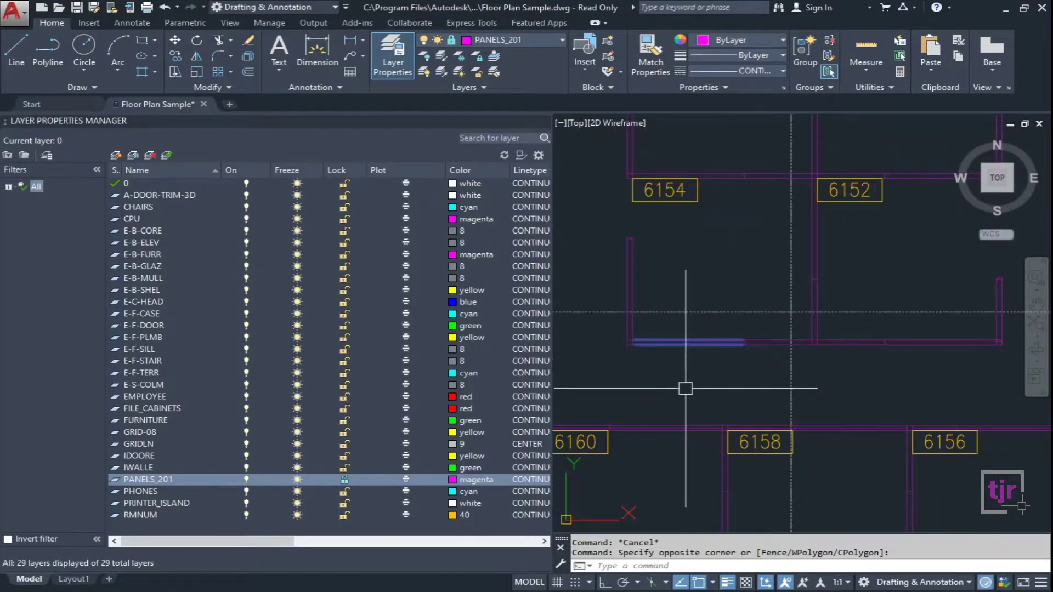
key(Escape)
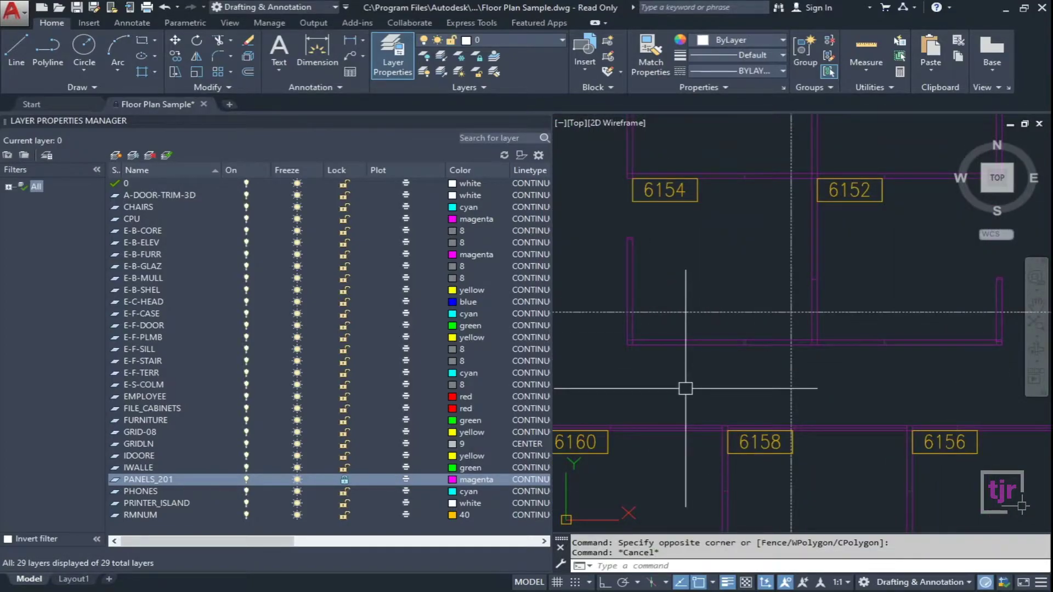
Unlock the PANELS_201 layer in the layer list.
scroll(695, 435, down, 5)
scroll(625, 338, up, 2)
scroll(625, 338, up, 2)
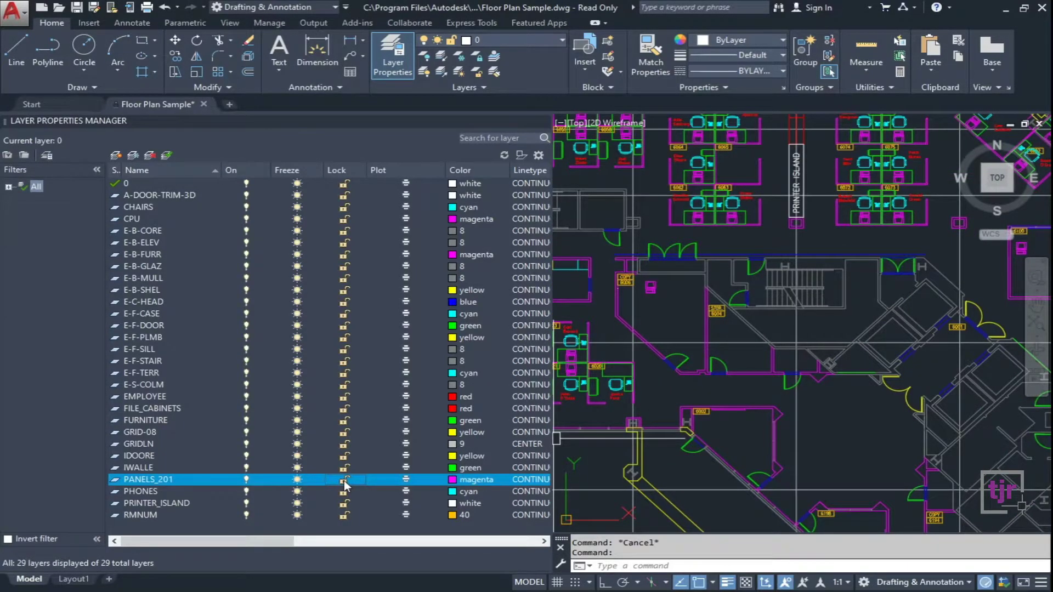
Lock the PANELS_201 layer with the LAYLCK command by picking a partition of workstation 6063.
scroll(858, 288, up, 4)
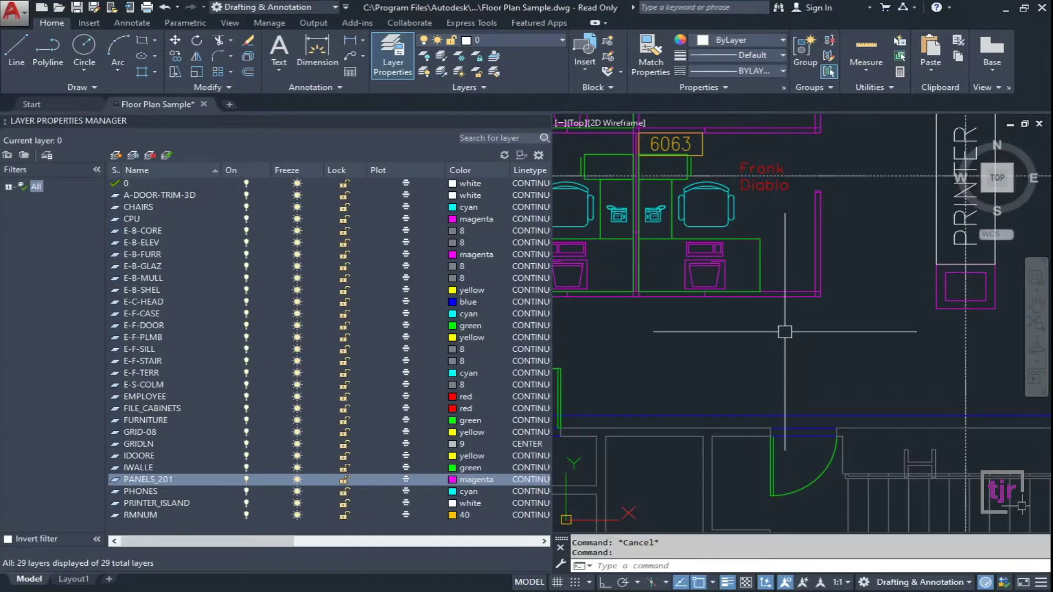
text(LAY)
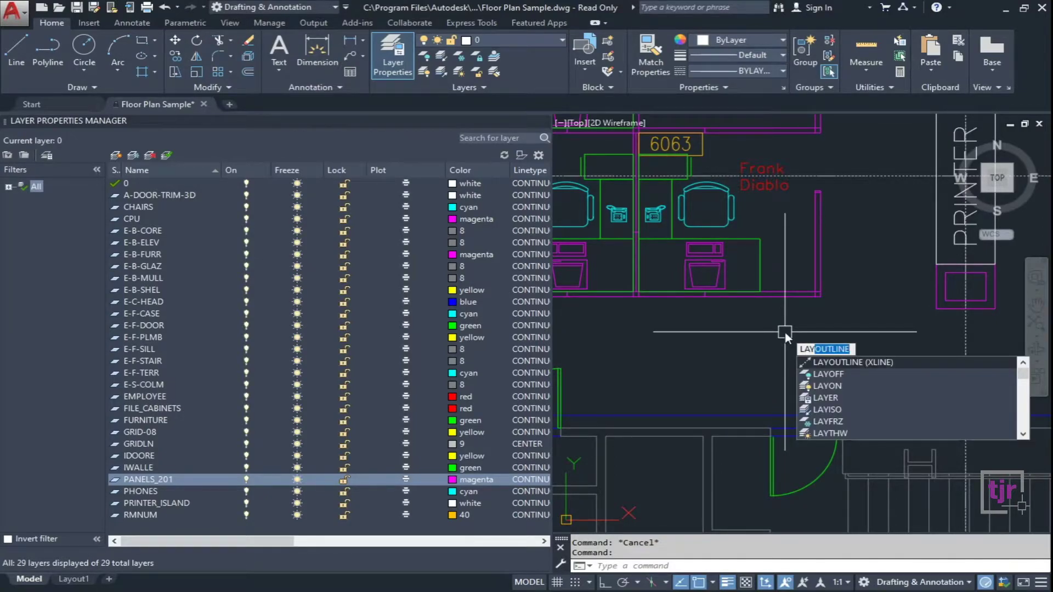
text(LCK)
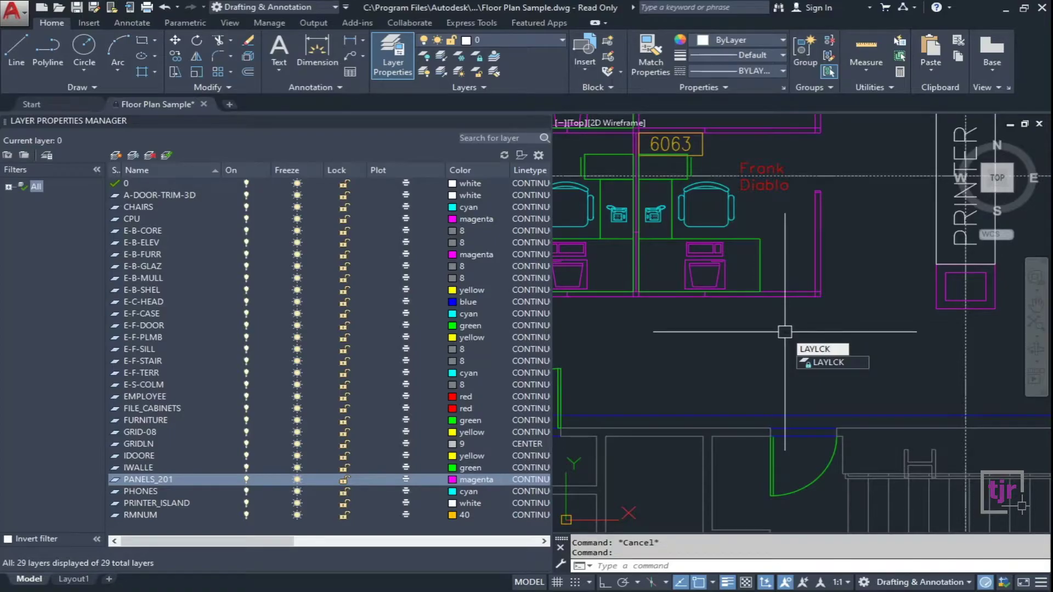
key(Return)
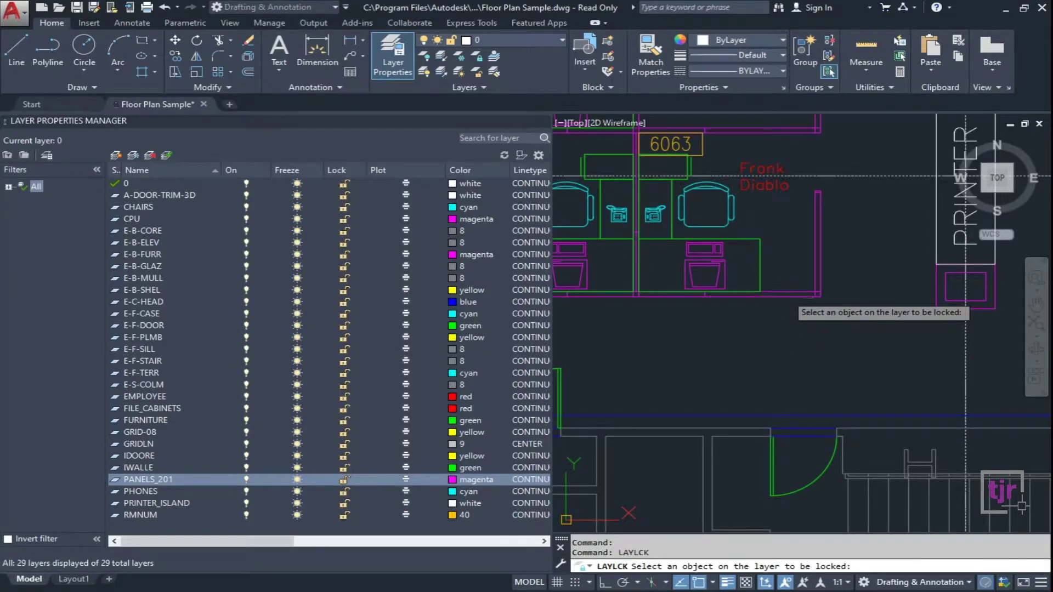
click(790, 294)
scroll(750, 349, down, 6)
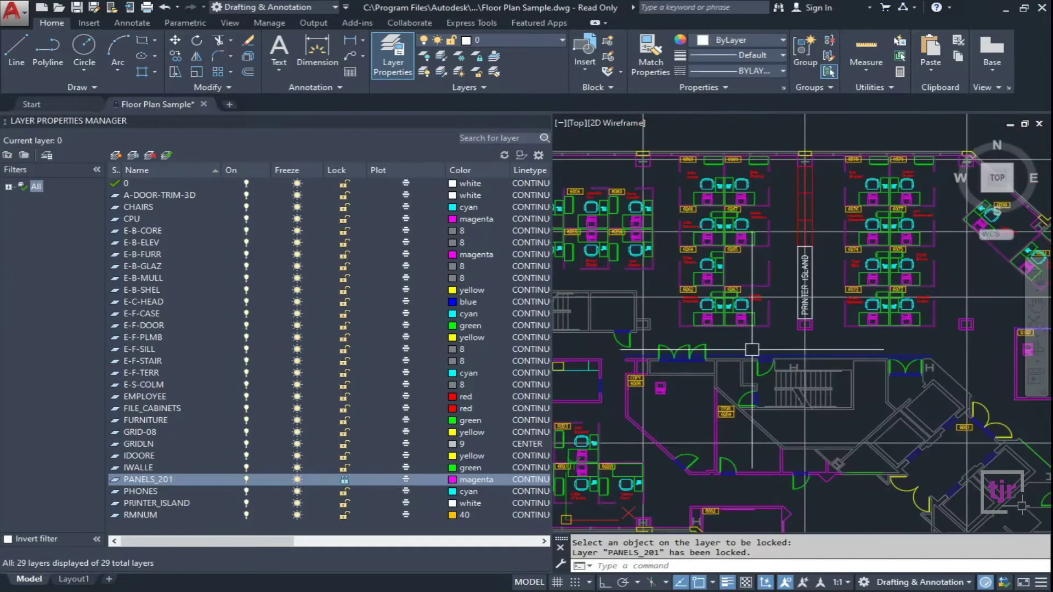
Select the vertical partition beside workstation 6063 to inspect its layer, and clear the selection.
scroll(771, 329, up, 6)
click(778, 292)
click(742, 281)
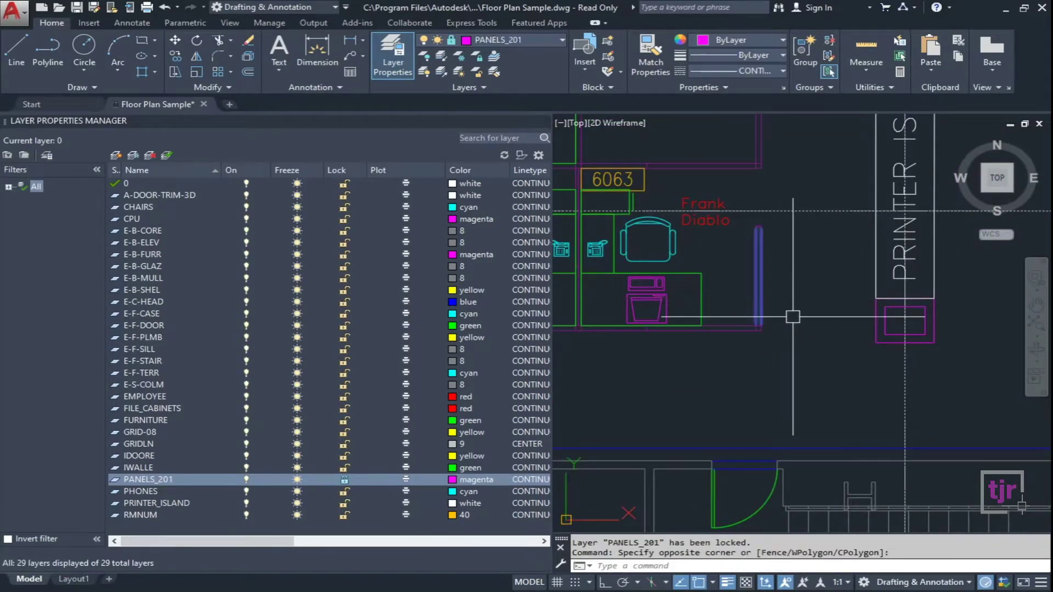
key(Escape)
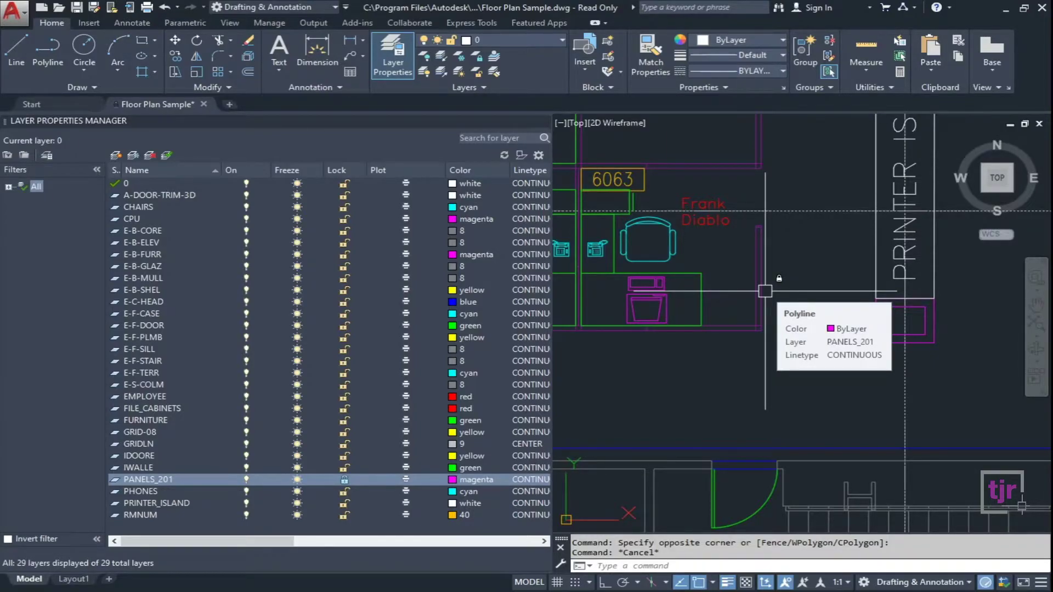
key(Escape)
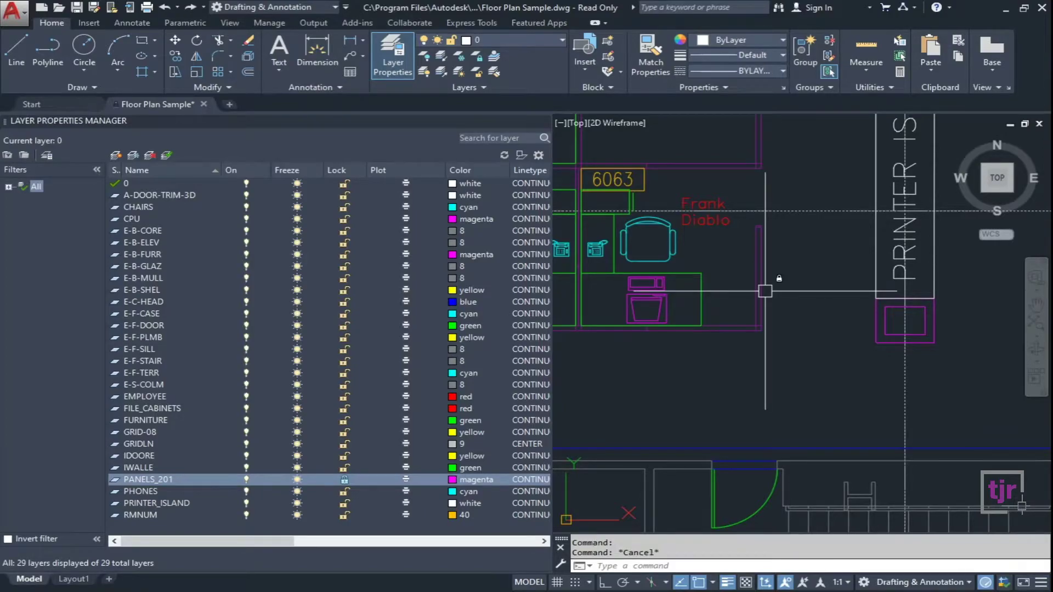
Unlock the PANELS_201 layer with the LAYULK command by picking the vertical partition beside workstation 6063.
text(LAY)
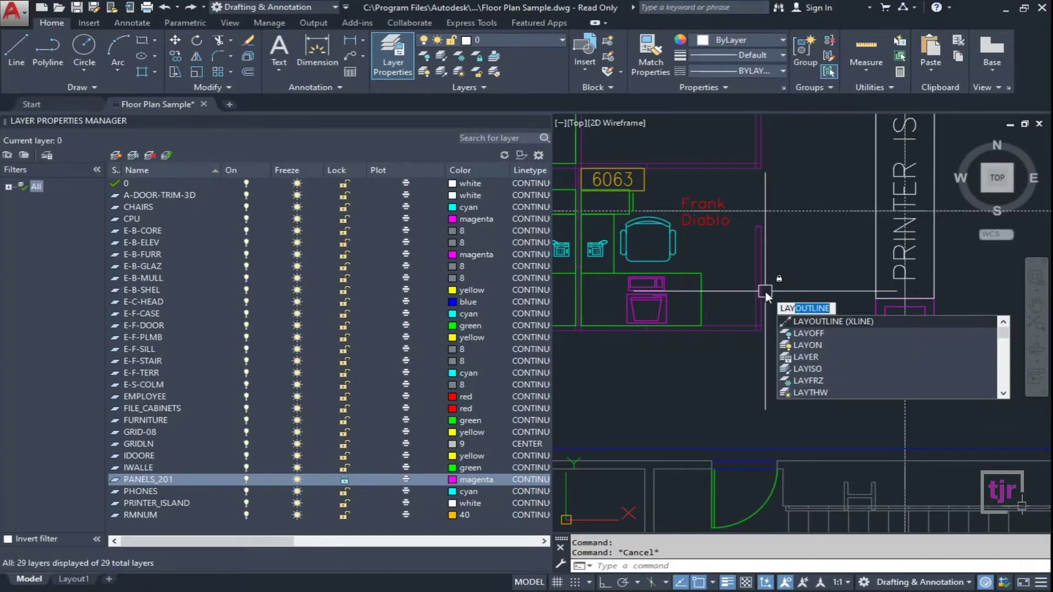
text(U)
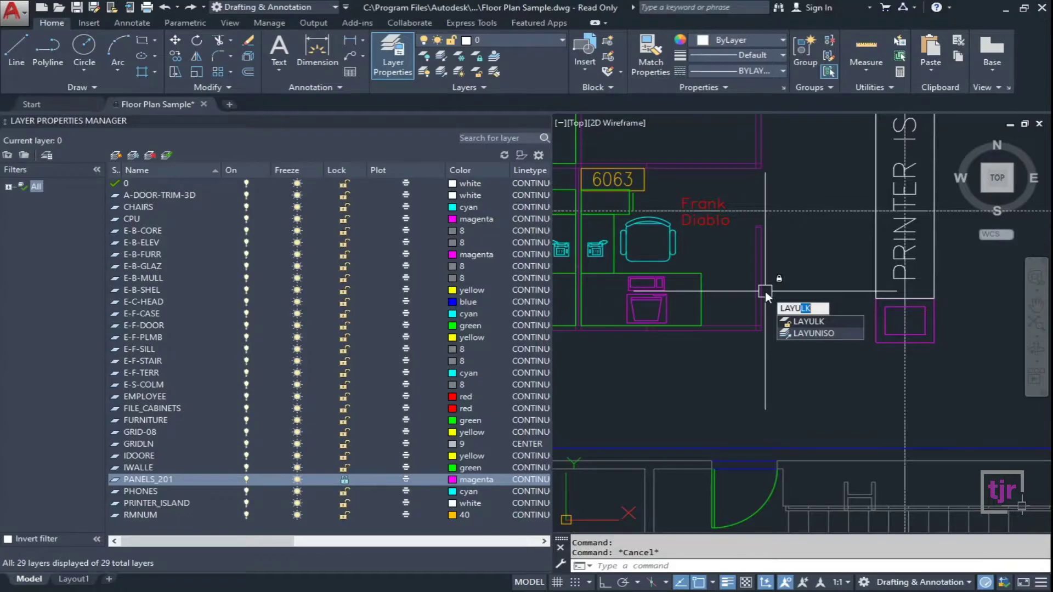
text(LK)
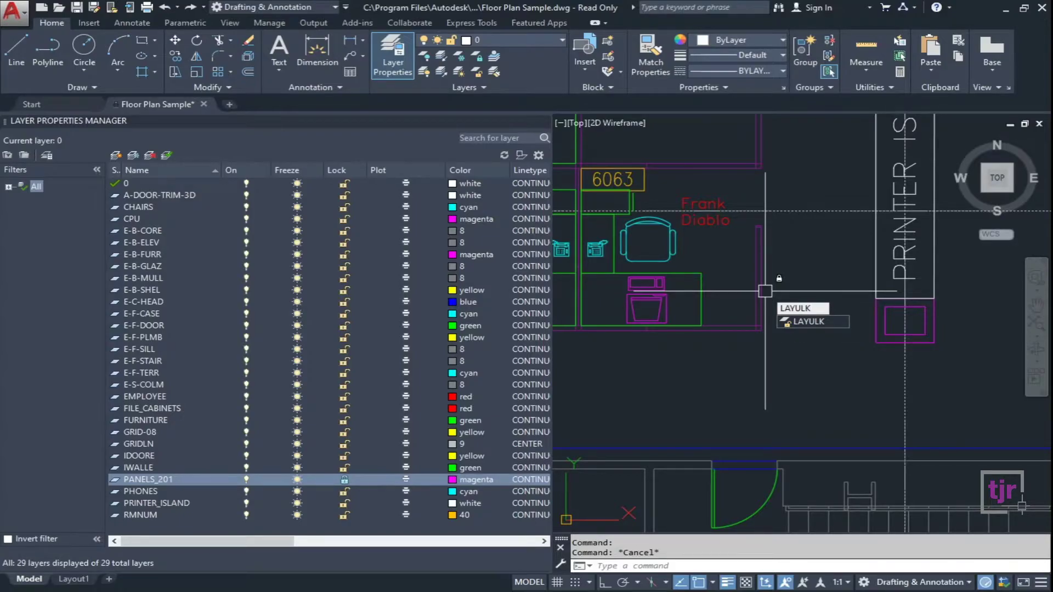
key(Return)
click(764, 291)
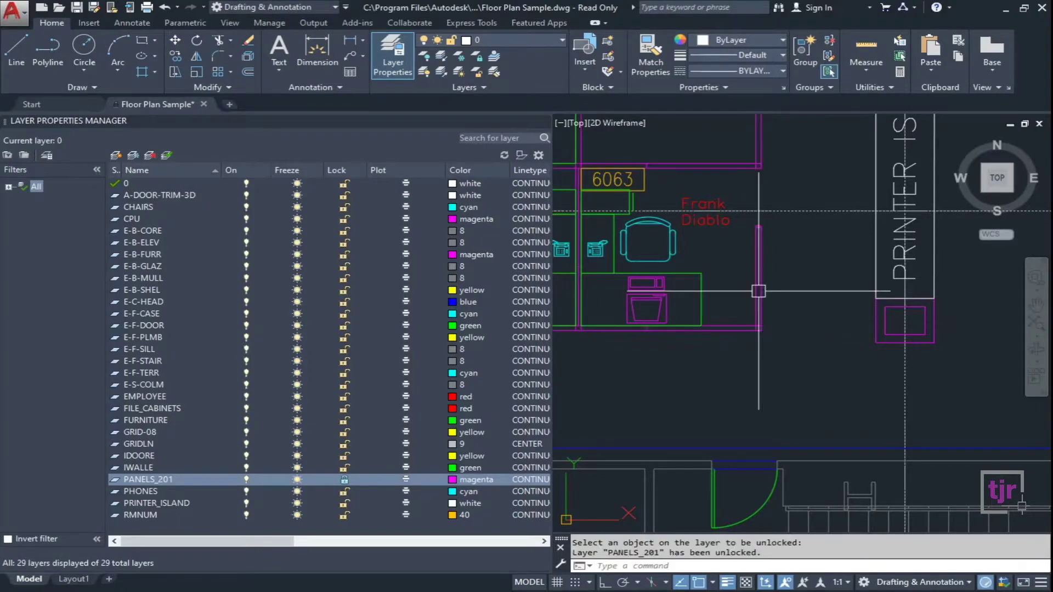
key(Escape)
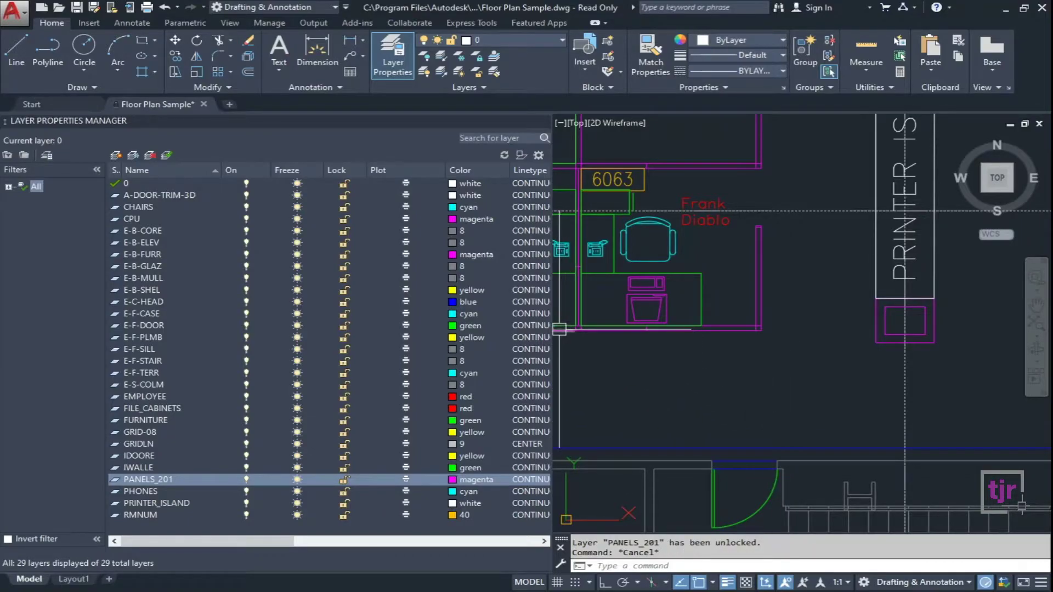
Widen the Layer Properties Manager so that the full Linetype and Lineweight columns are shown.
drag(554, 330, 734, 322)
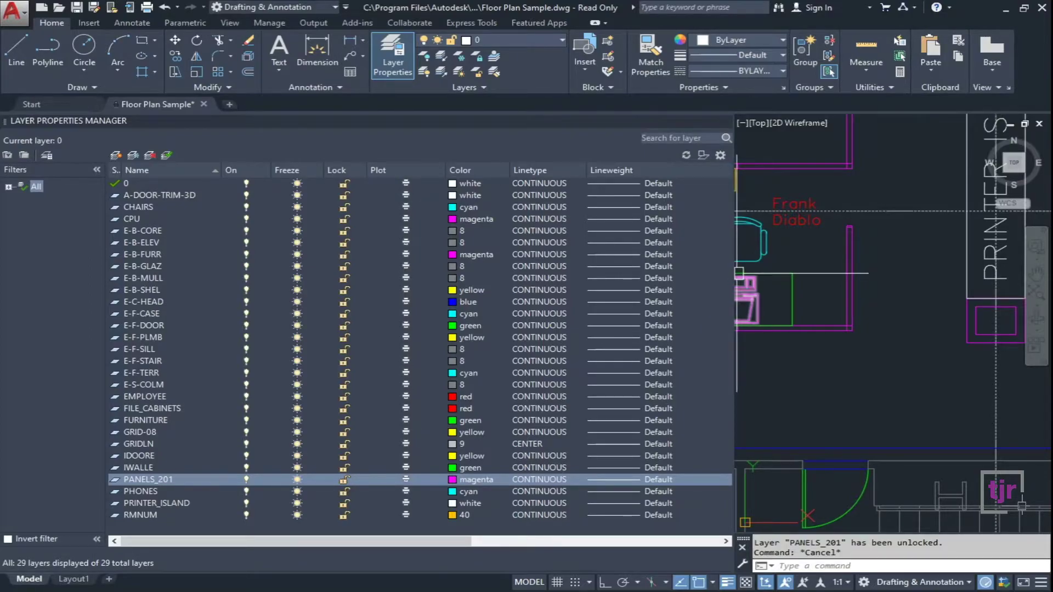
drag(868, 264, 868, 263)
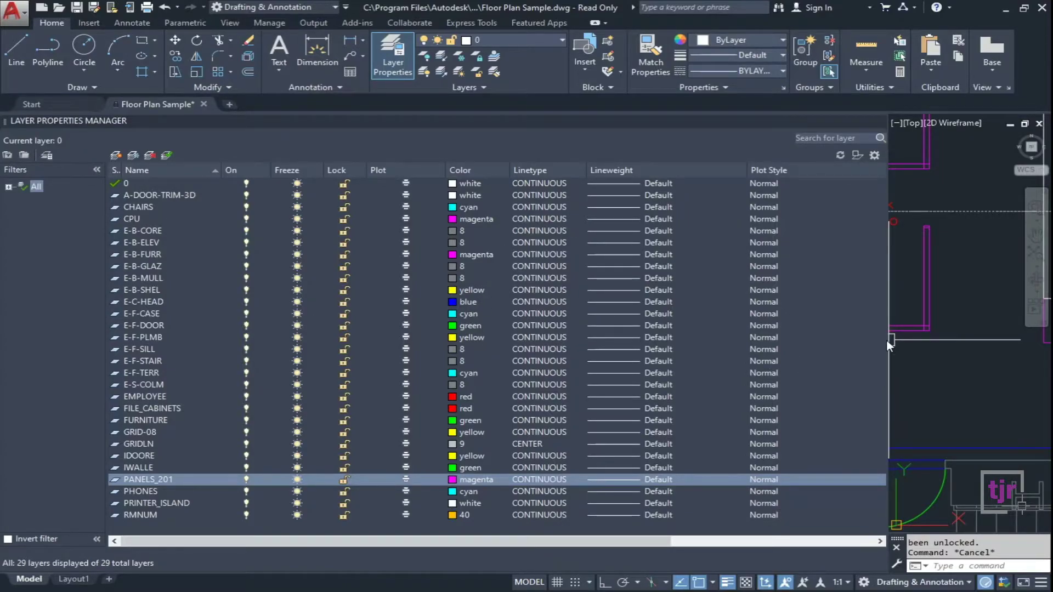
drag(888, 341, 740, 341)
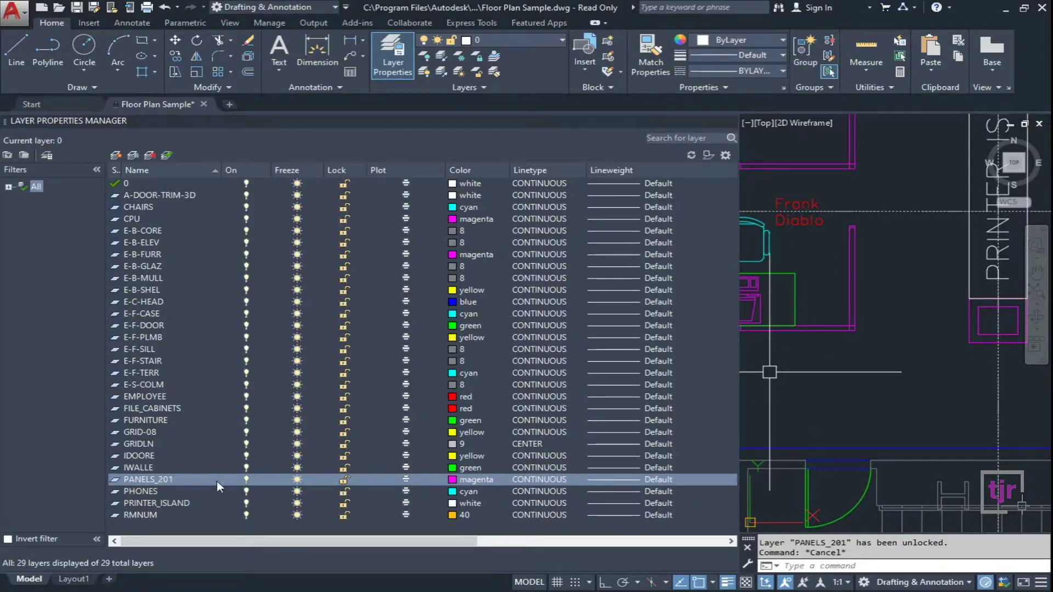
Set the PANELS_201 layer's color to yellow.
scroll(921, 476, down, 5)
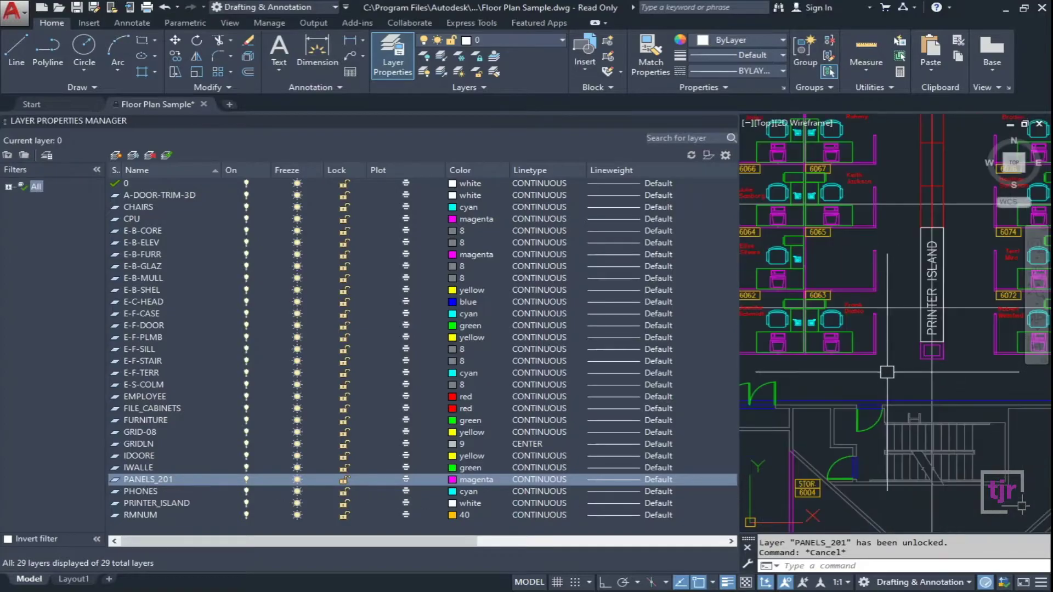
scroll(906, 300, up, 6)
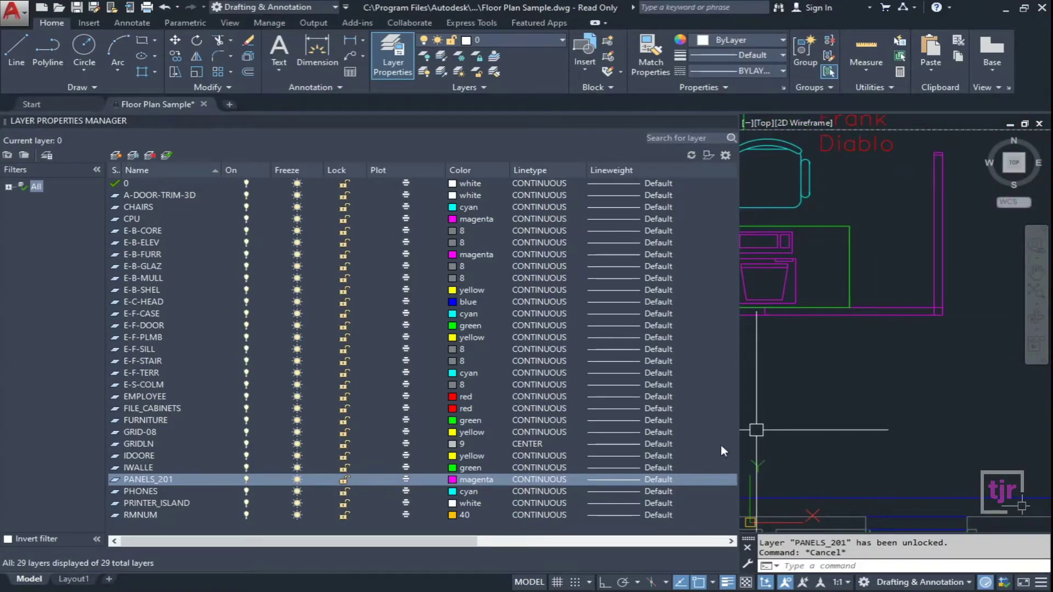
click(455, 481)
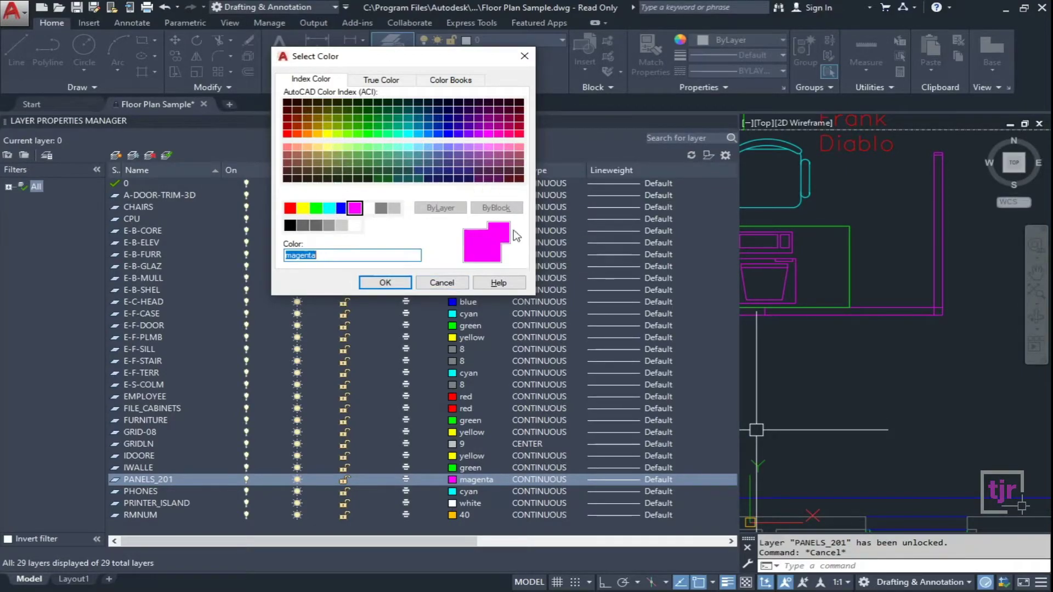
click(303, 211)
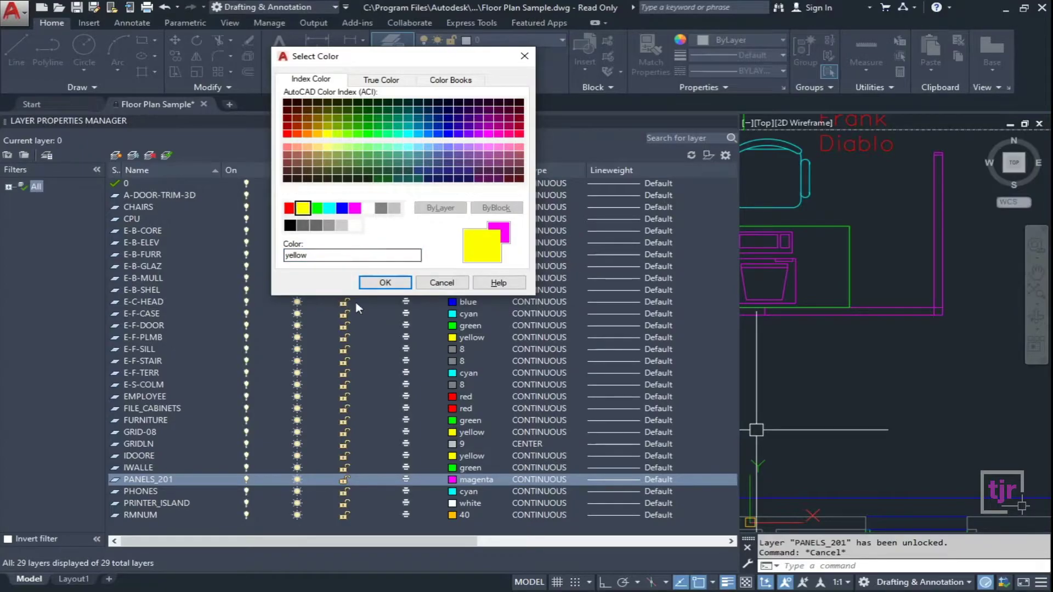
click(385, 282)
Inspect the partitions around workstation 6156 and set the PANELS_201 layer's color back to magenta.
middle_drag(845, 494, 797, 386)
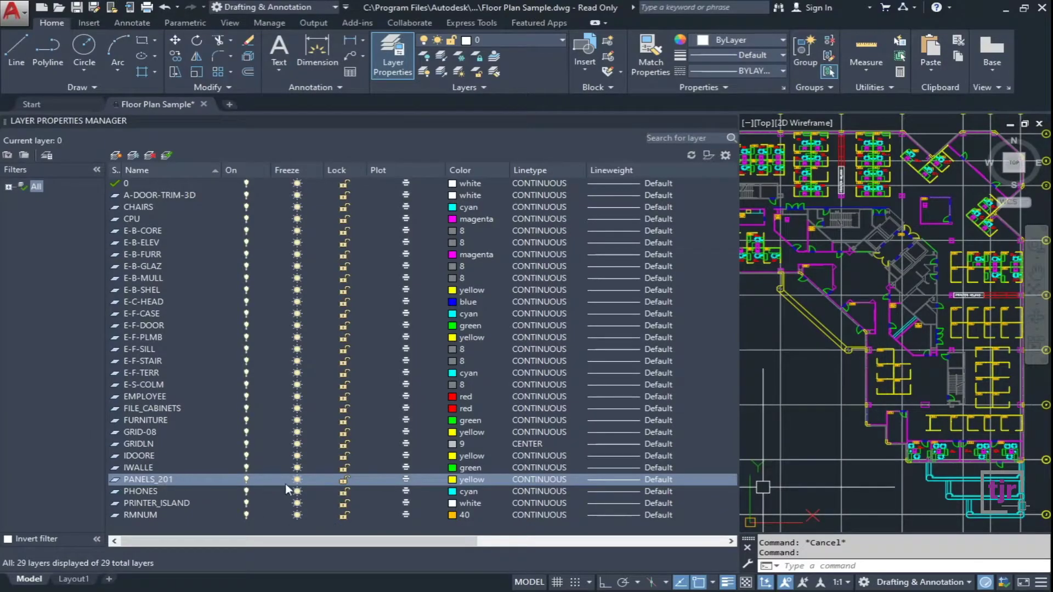
scroll(968, 470, up, 6)
middle_drag(973, 481, 865, 379)
scroll(938, 377, up, 5)
middle_drag(867, 463, 842, 429)
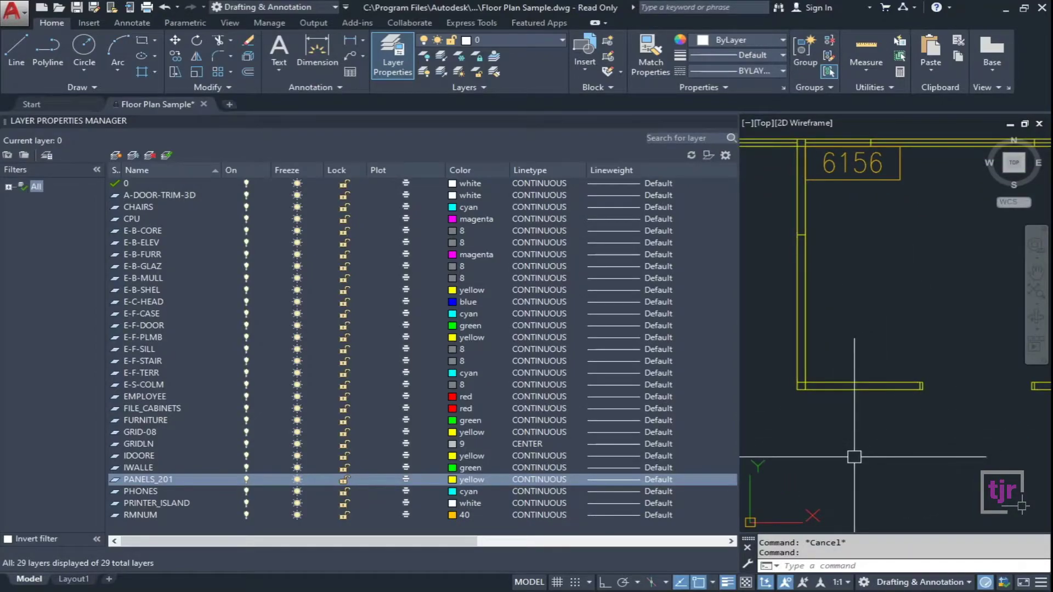
scroll(854, 387, down, 2)
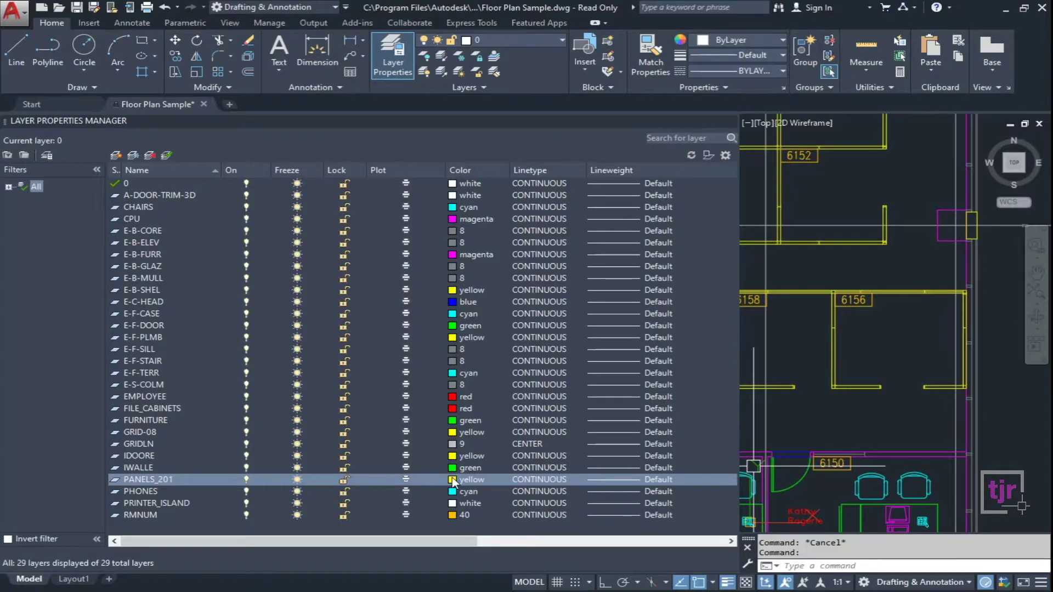
click(453, 481)
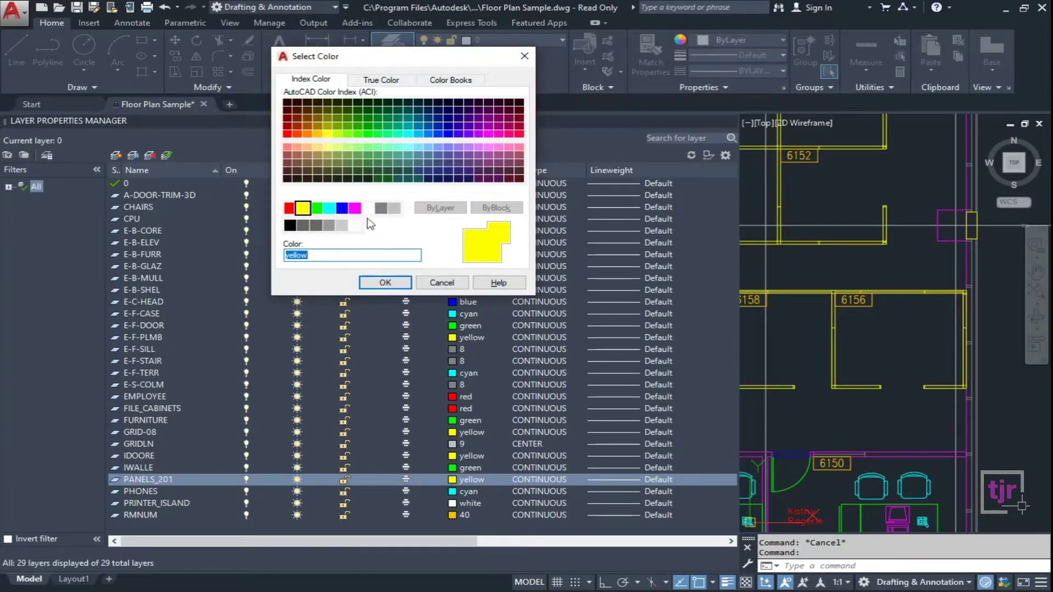
click(355, 208)
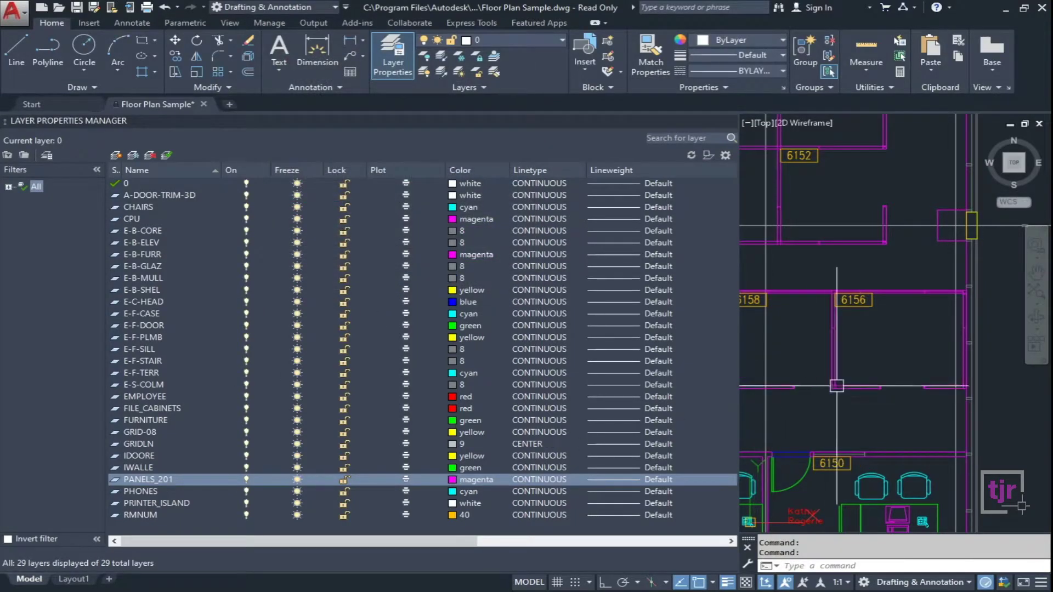
Open the linetype selection for the PANELS_201 layer and compare the loaded CENTER, CONTINUOUS and HIDDEN linetypes.
scroll(797, 394, up, 3)
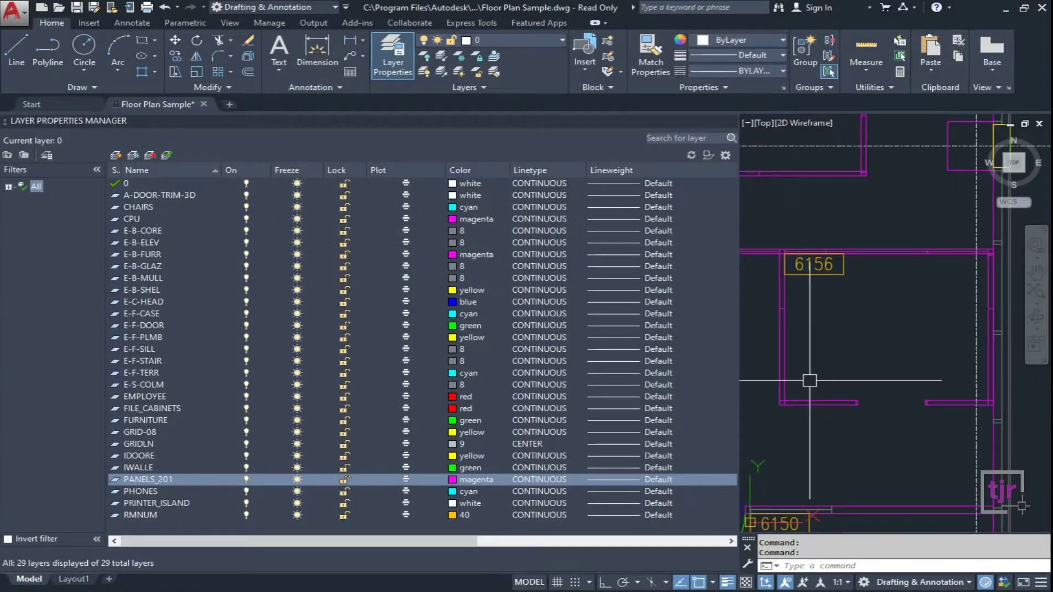
scroll(779, 386, down, 5)
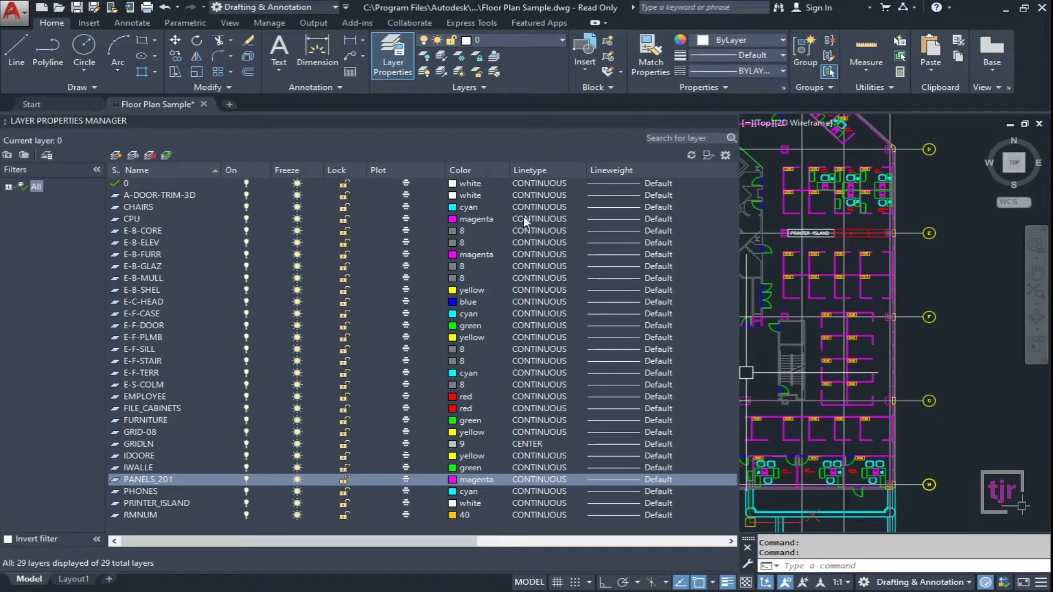
click(549, 478)
drag(0, 251, 423, 124)
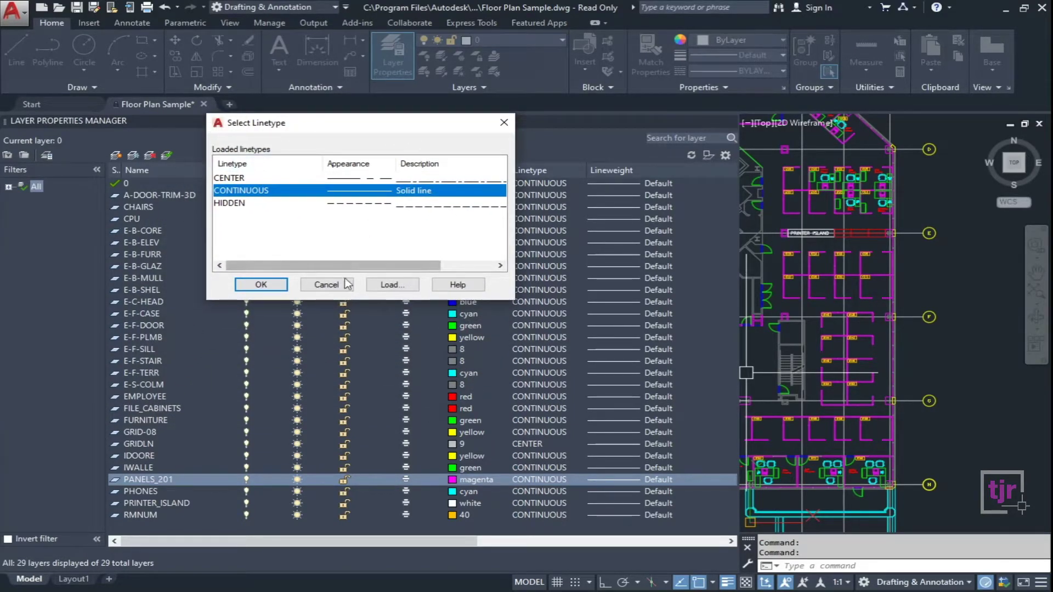
click(374, 203)
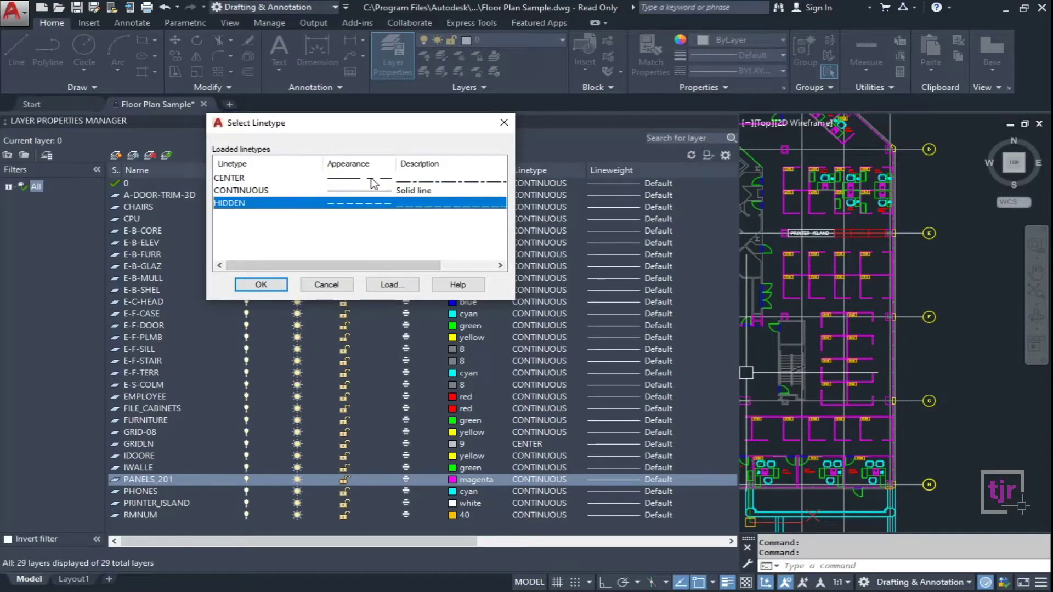
click(373, 181)
click(370, 191)
click(368, 204)
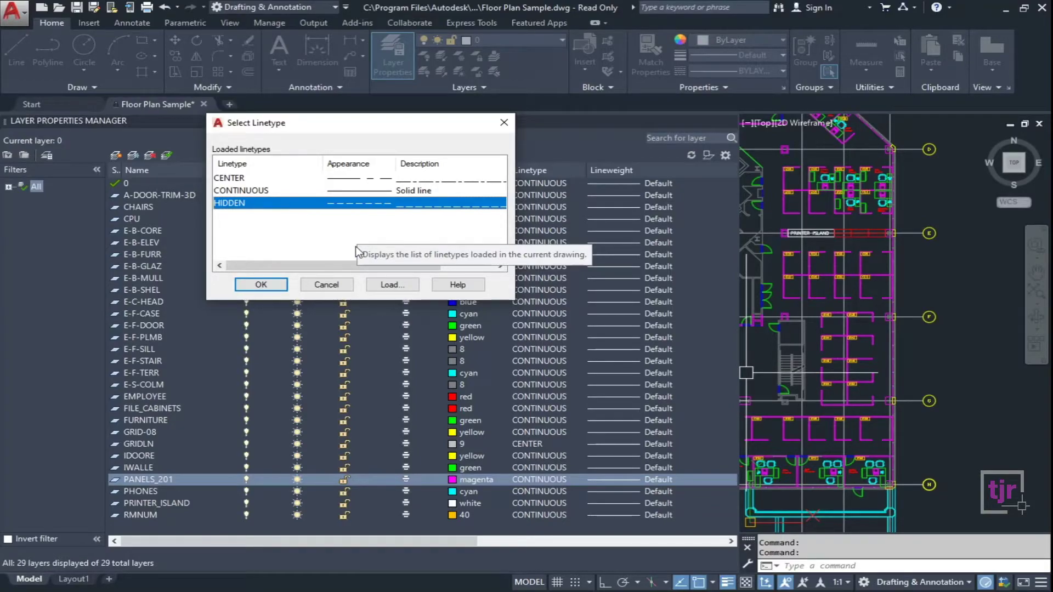
Load the GAS_LINE linetype from acad.lin and assign it to the PANELS_201 layer.
click(404, 286)
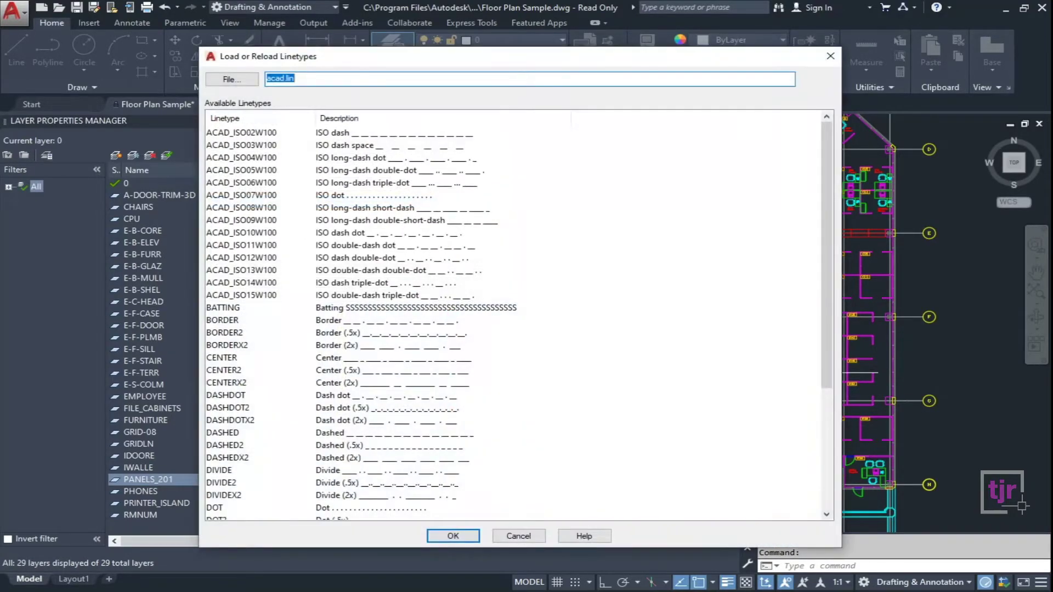
drag(379, 57, 361, 22)
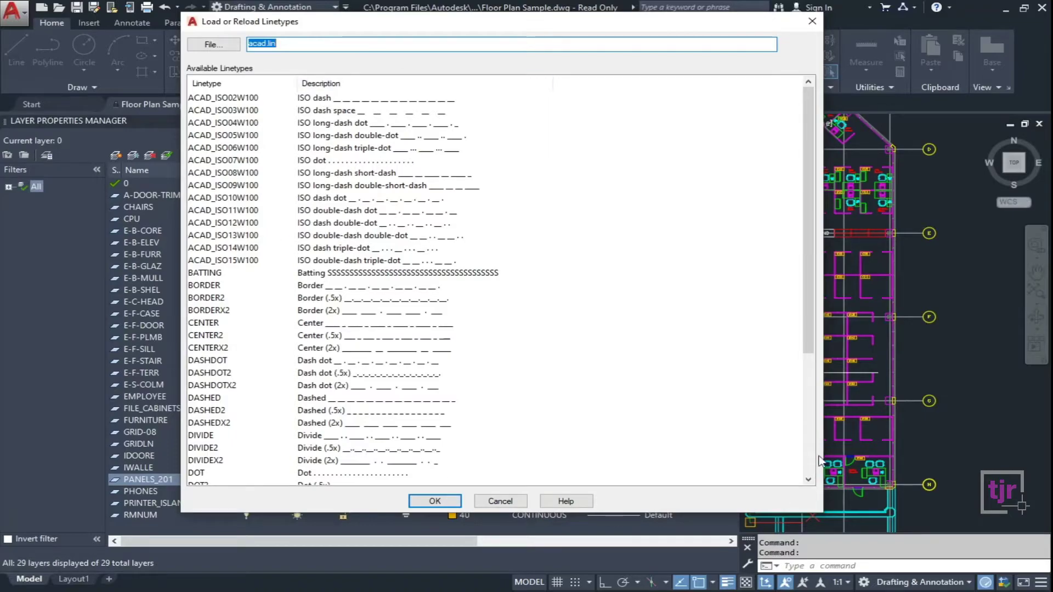
mouse_move(806, 218)
mouse_down()
mouse_move(818, 371)
mouse_move(815, 200)
mouse_up()
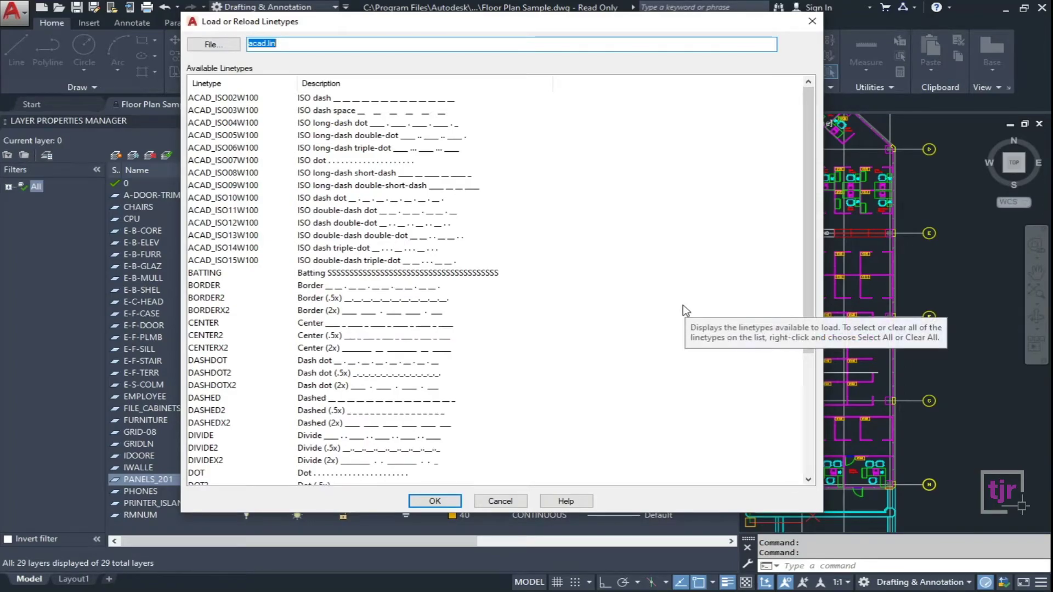
scroll(683, 305, down, 5)
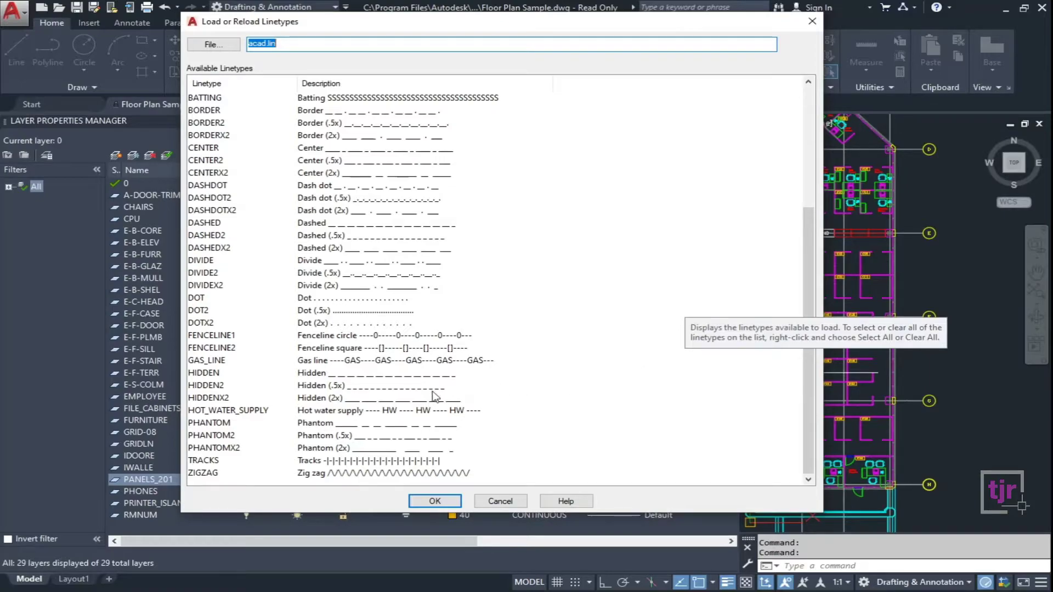
click(380, 362)
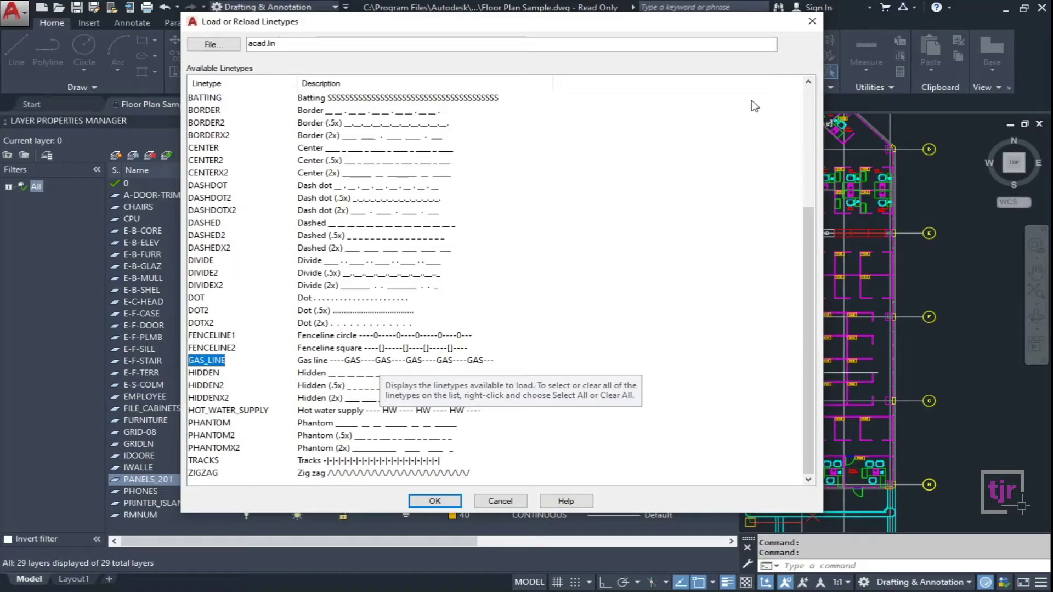
drag(807, 280, 798, 149)
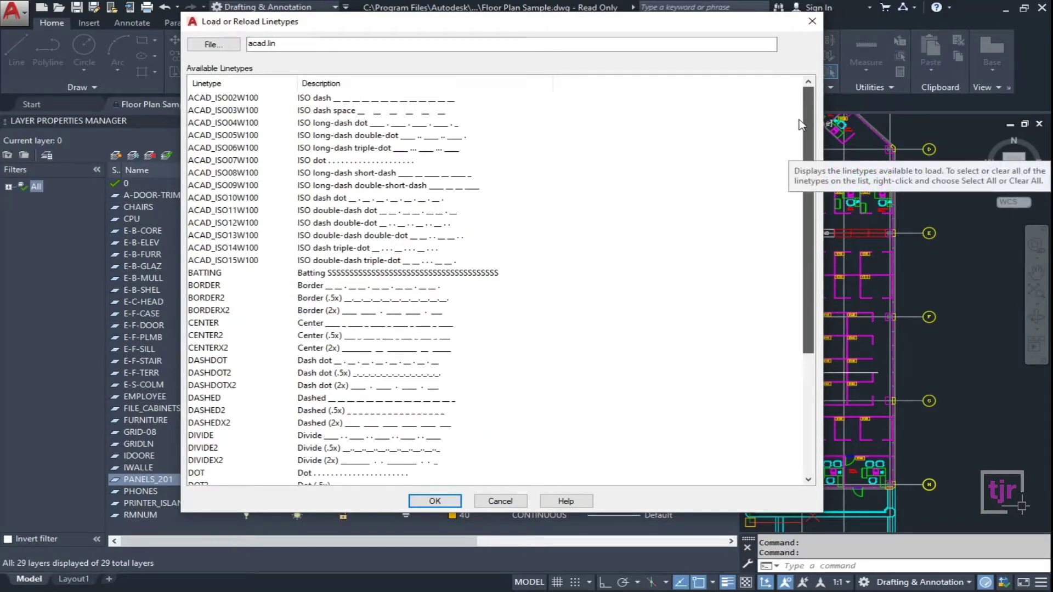
scroll(433, 276, down, 5)
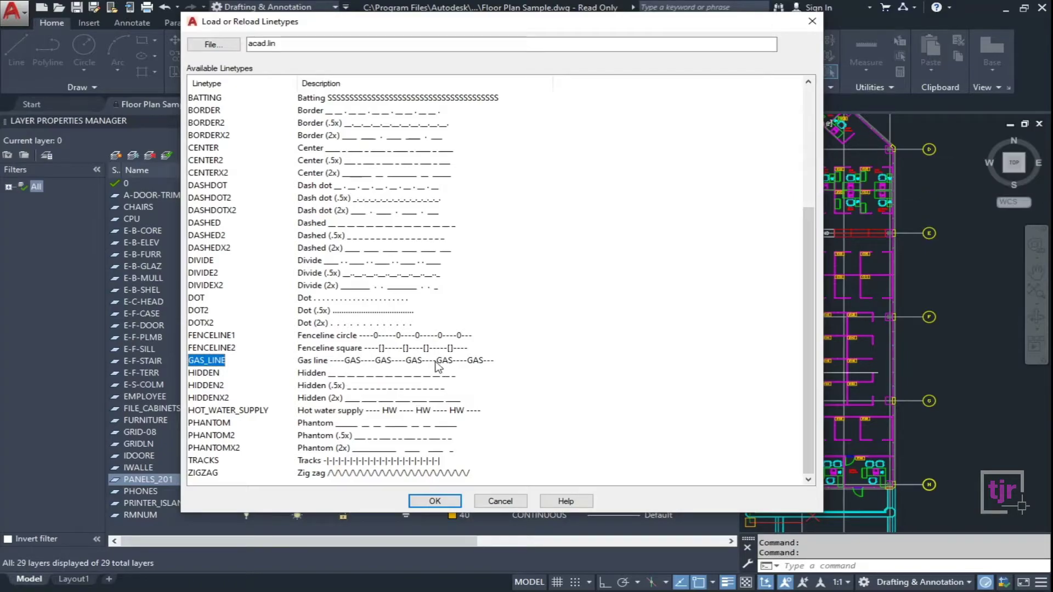
click(437, 502)
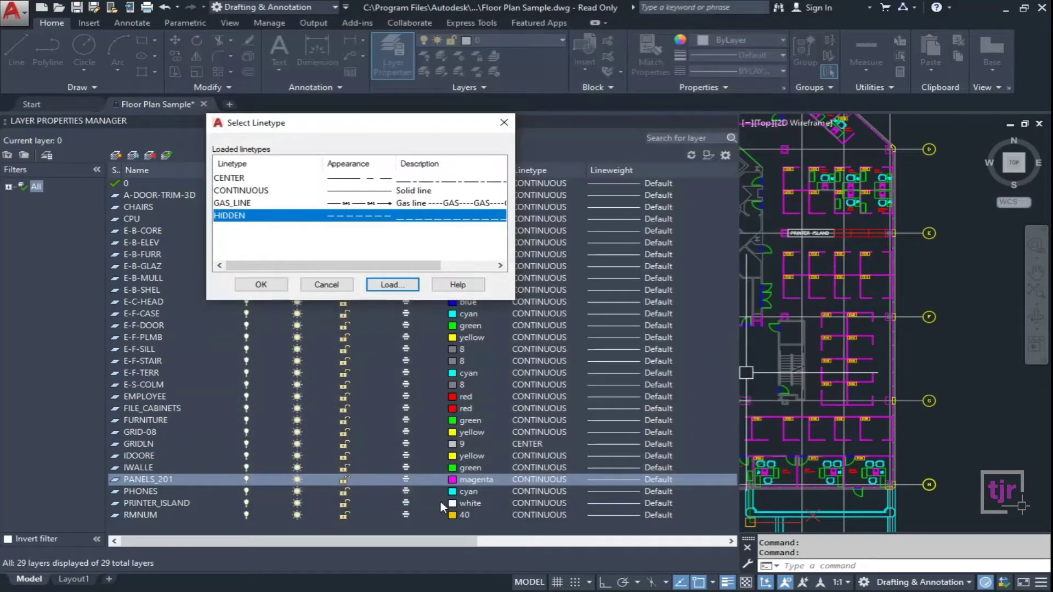
click(238, 204)
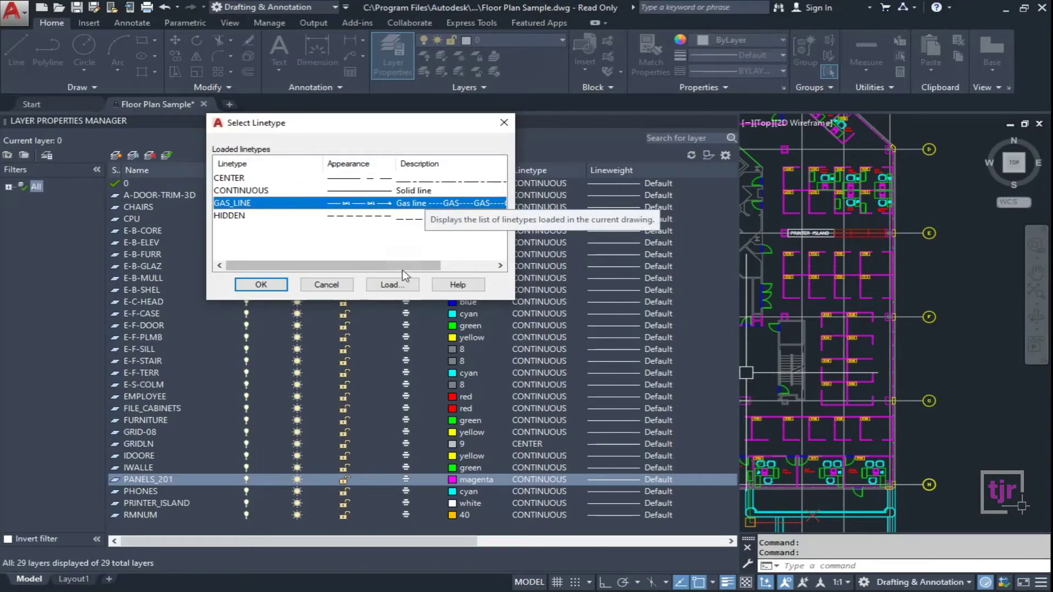
click(262, 286)
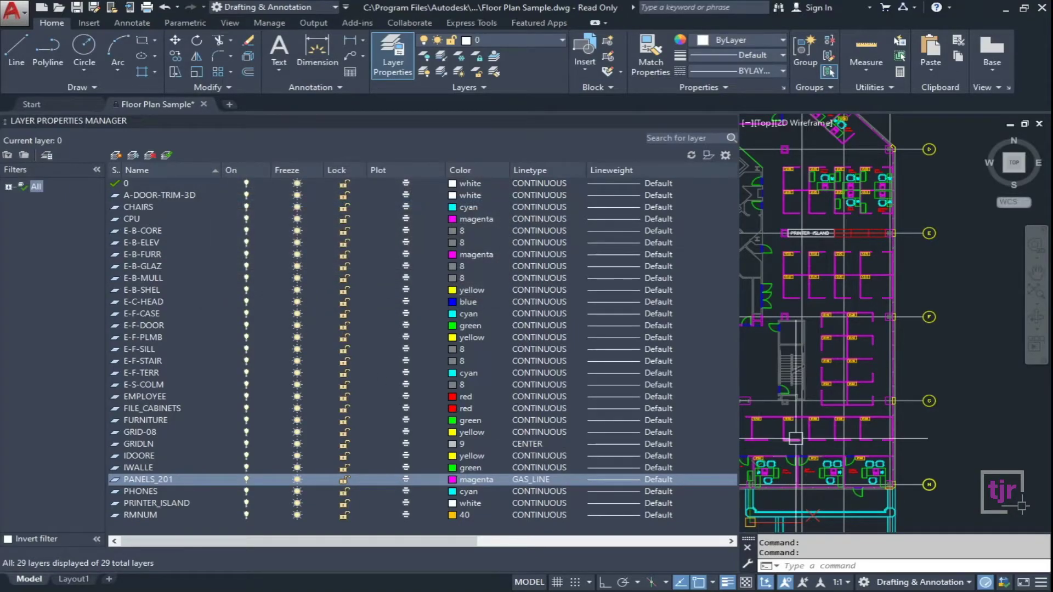
Select a horizontal PANELS_201 partition line in the drawing and check which linetype is assigned to it.
scroll(812, 379, up, 8)
scroll(878, 445, down, 8)
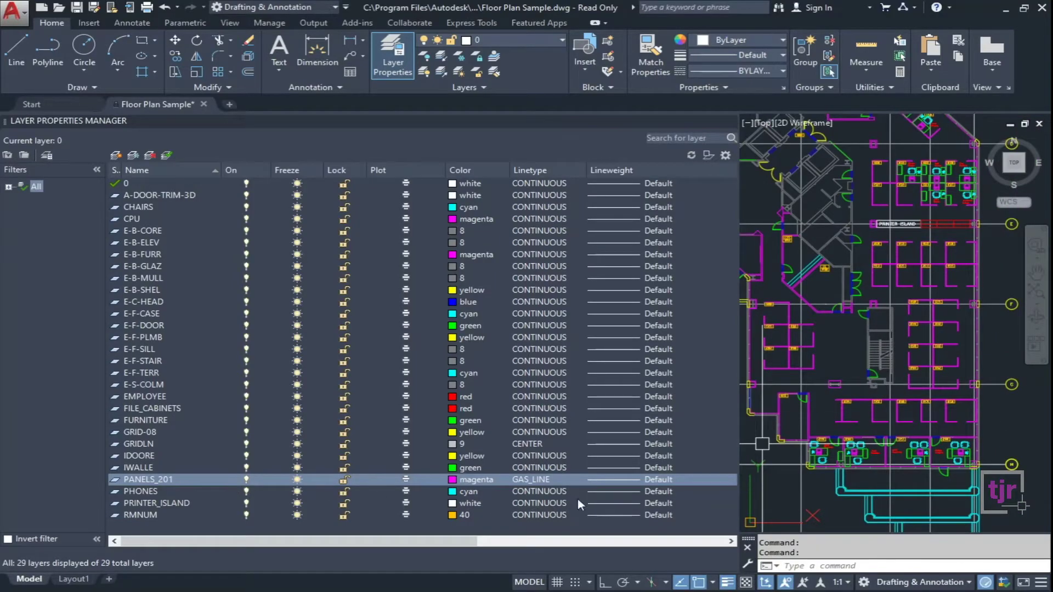
scroll(796, 415, down, 6)
scroll(780, 331, up, 6)
scroll(779, 331, up, 10)
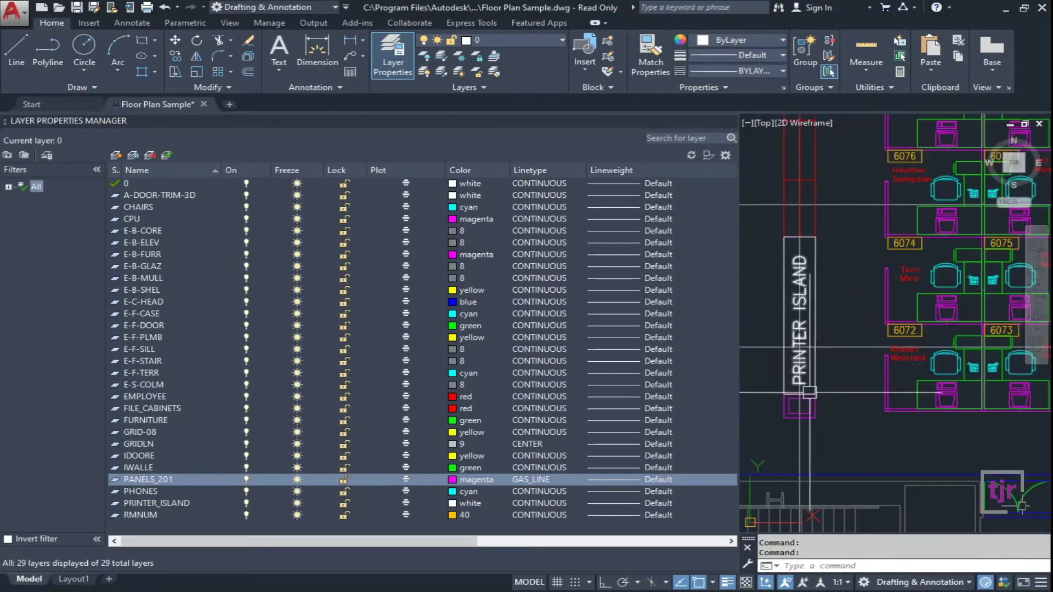
scroll(931, 422, up, 10)
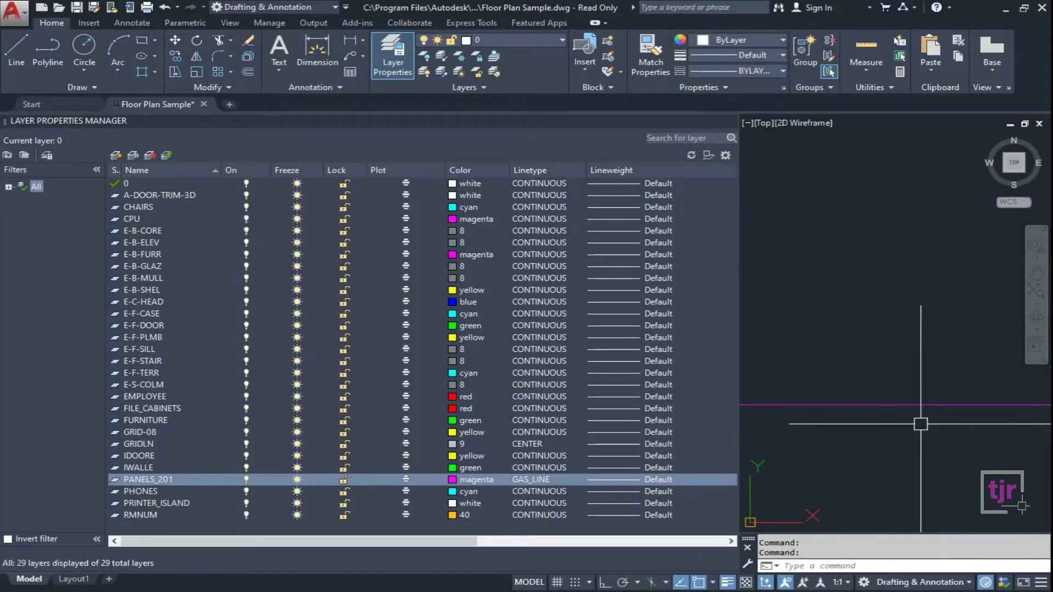
click(901, 389)
click(831, 264)
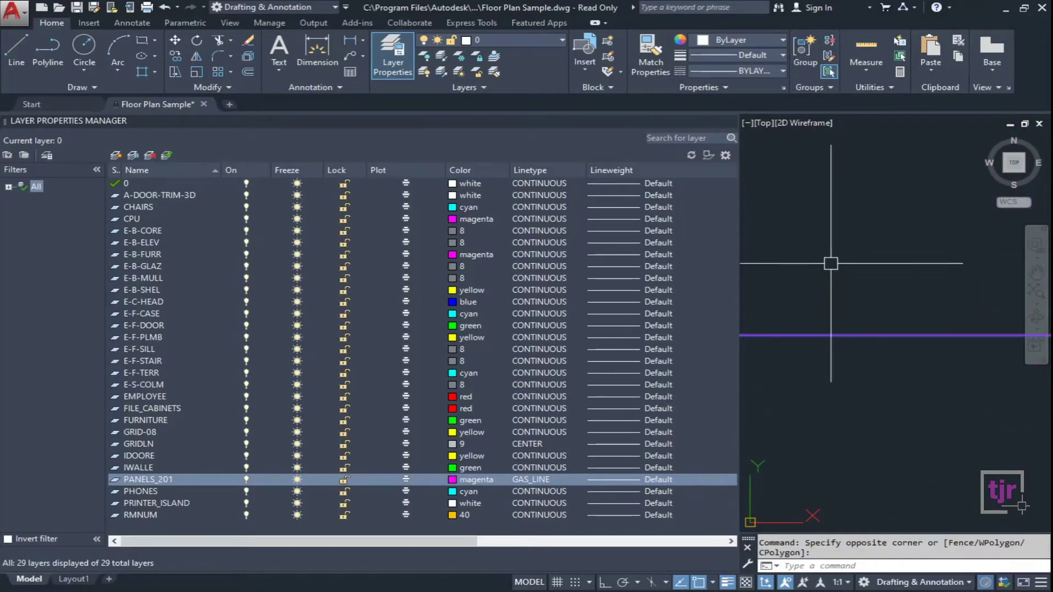
click(753, 70)
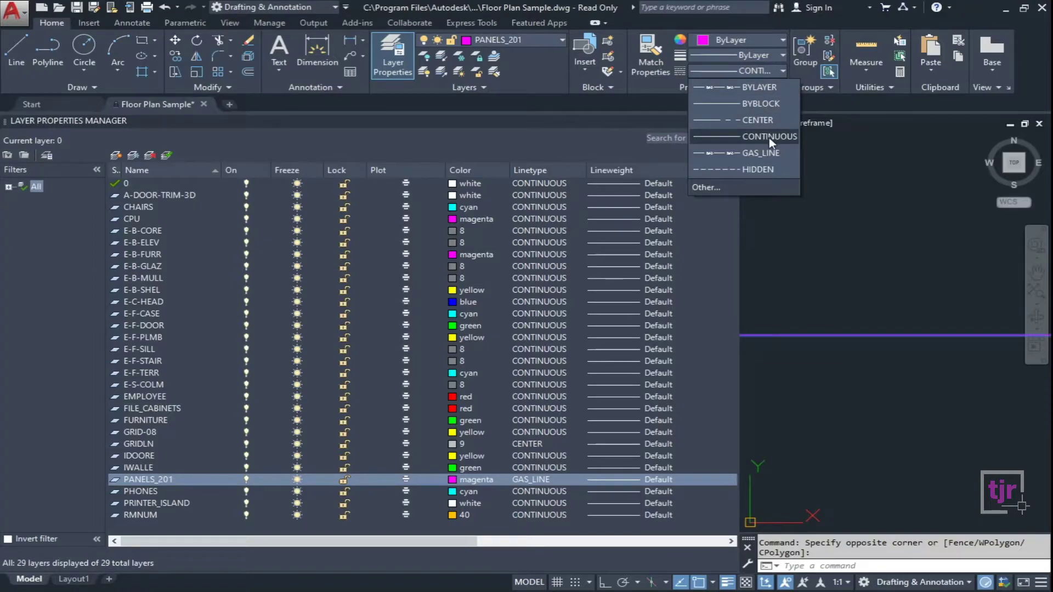
click(822, 232)
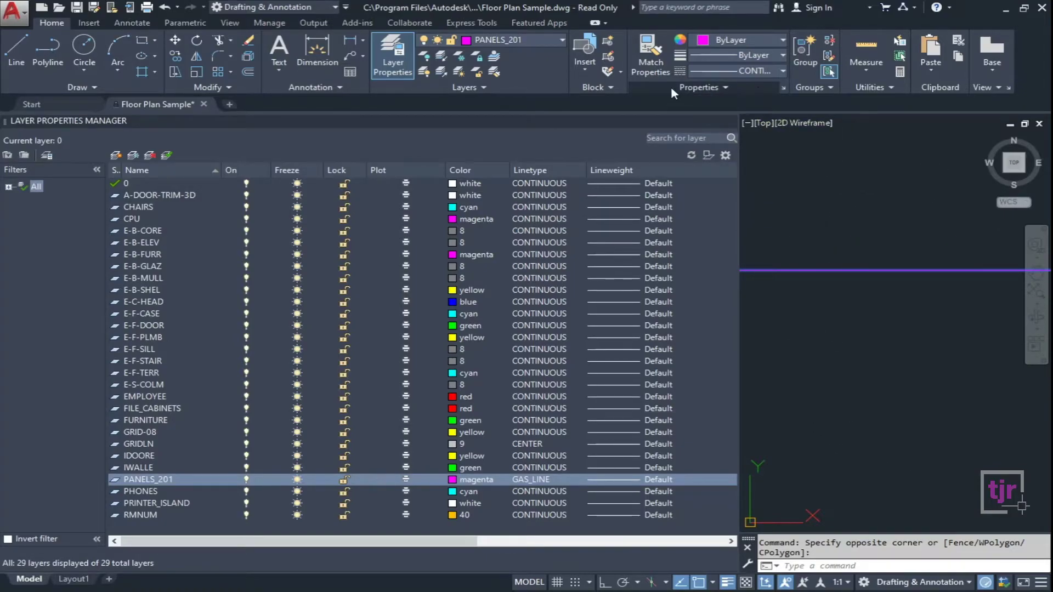
Set the selected partition line's linetype to ByLayer and inspect the line up close.
click(759, 70)
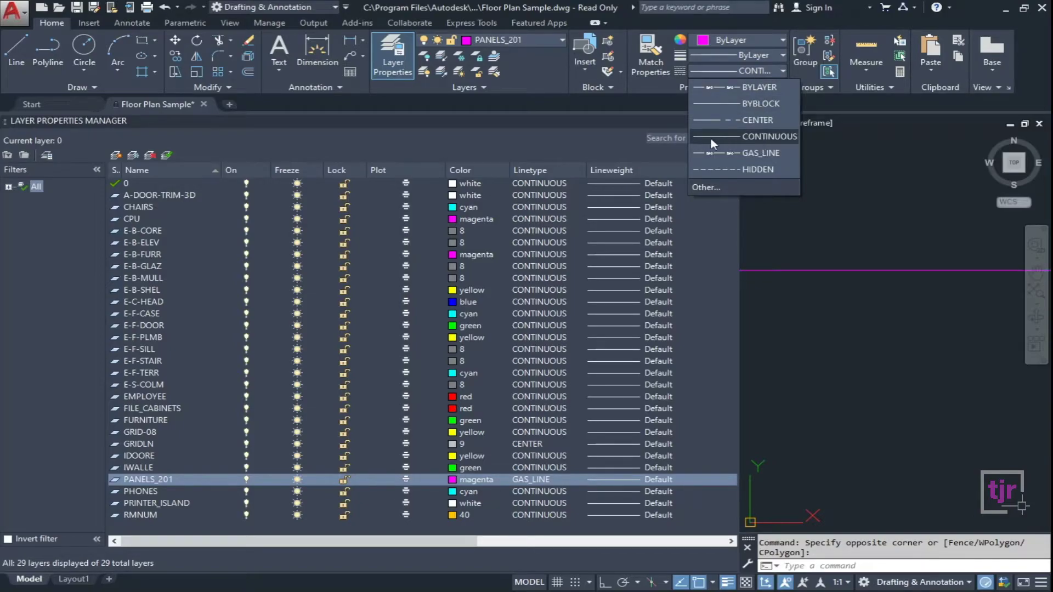
click(760, 88)
scroll(807, 307, up, 5)
scroll(817, 291, up, 3)
scroll(880, 277, up, 2)
scroll(900, 283, down, 4)
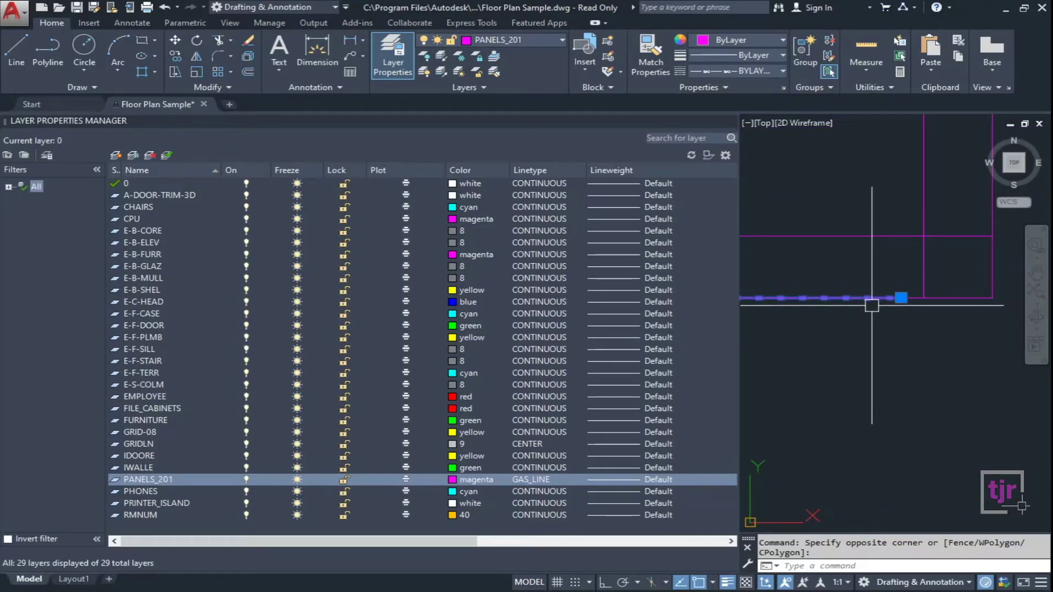
Set the selected partition line's linetype to ByBlock and clear the selection.
click(740, 71)
click(756, 104)
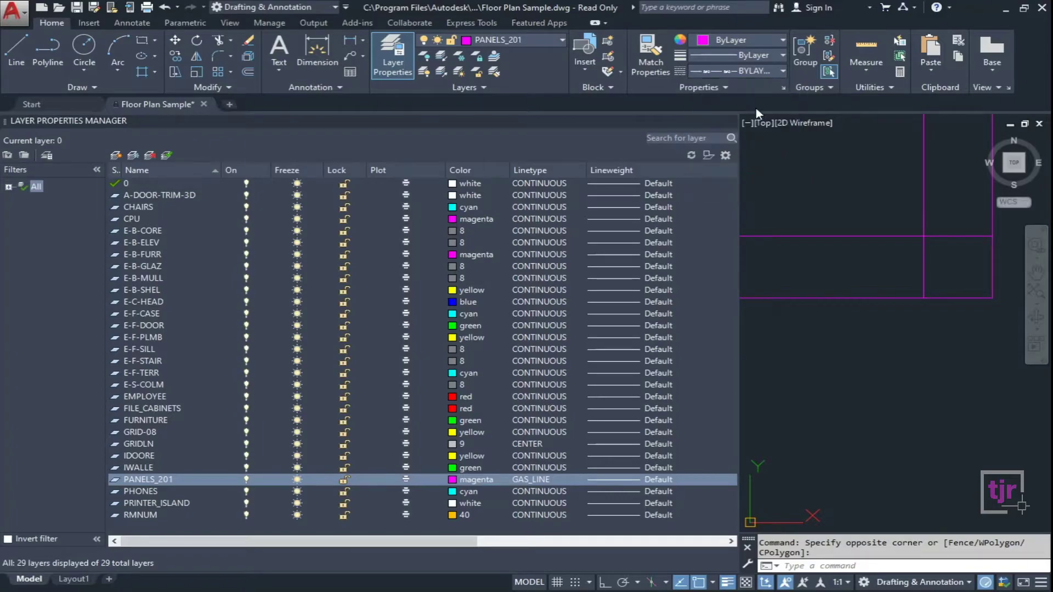
scroll(823, 362, down, 3)
middle_drag(827, 392, 902, 389)
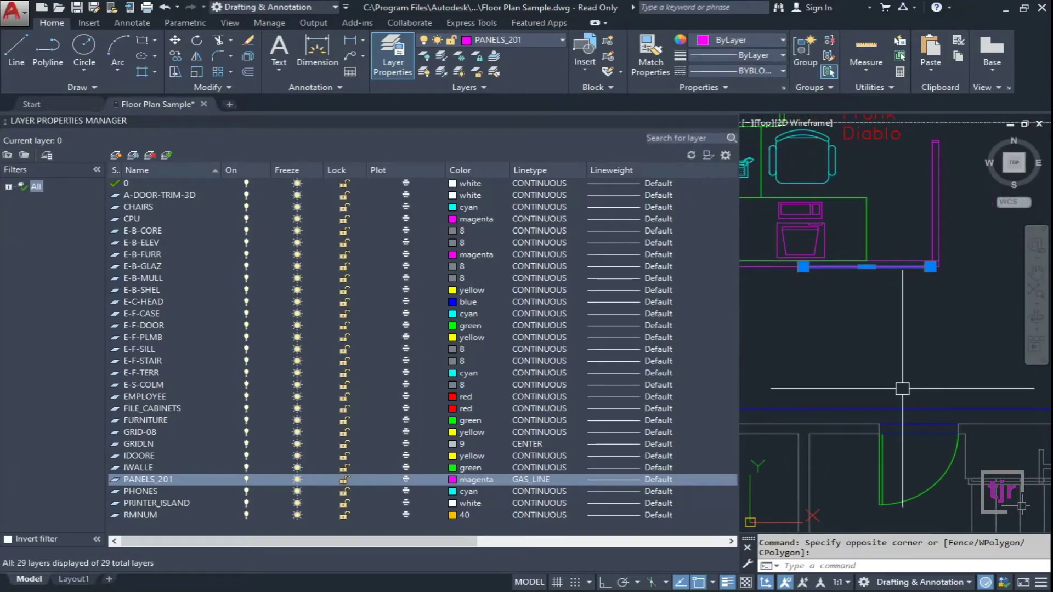
key(Escape)
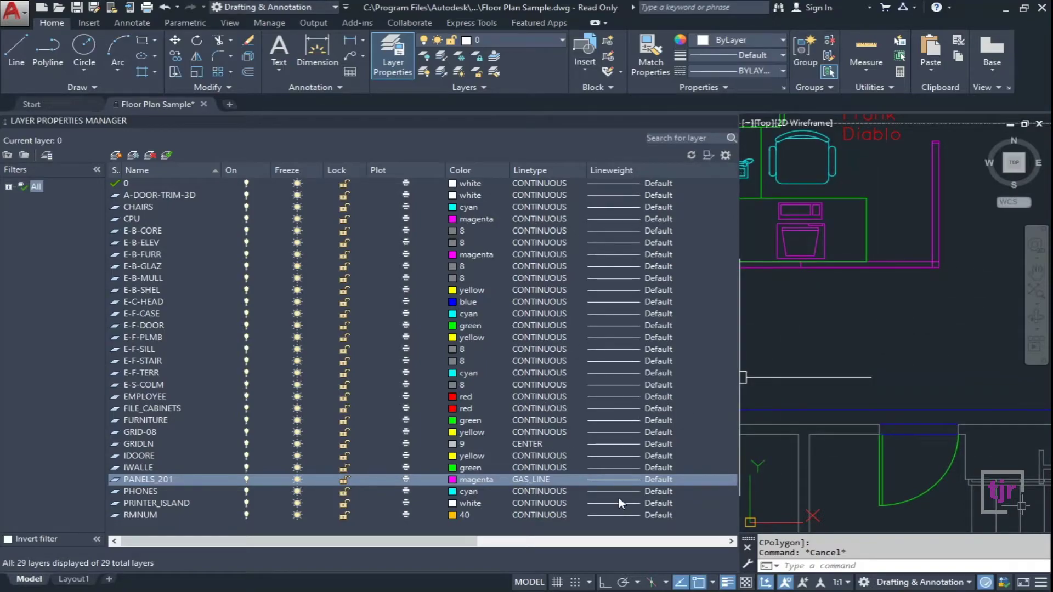
Look through the lineweights available for the PANELS_201 layer and close the list without choosing one.
click(621, 481)
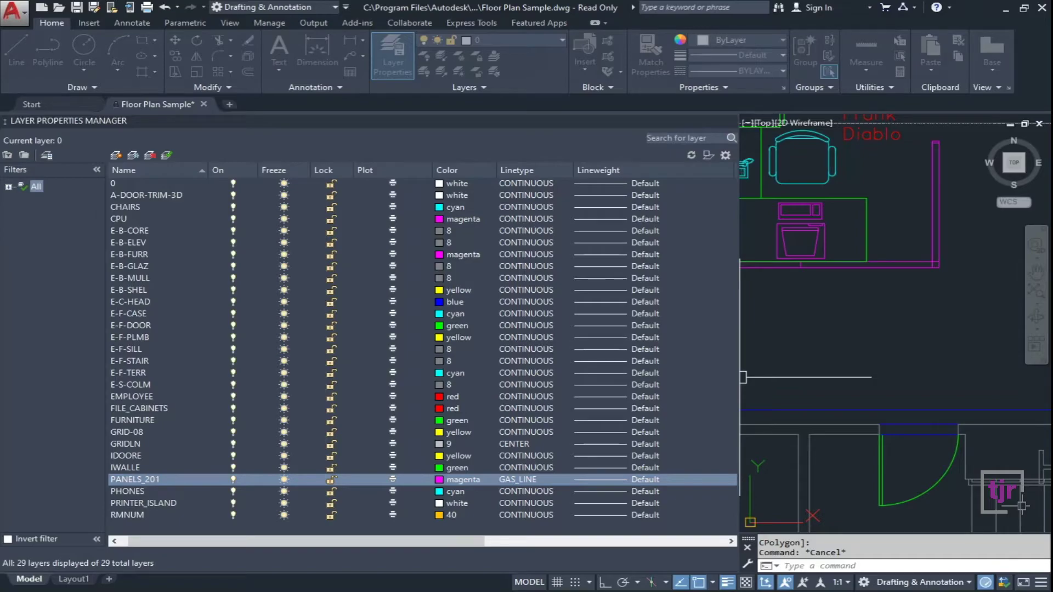
mouse_move(509, 230)
mouse_down()
mouse_move(508, 288)
mouse_move(514, 211)
mouse_up()
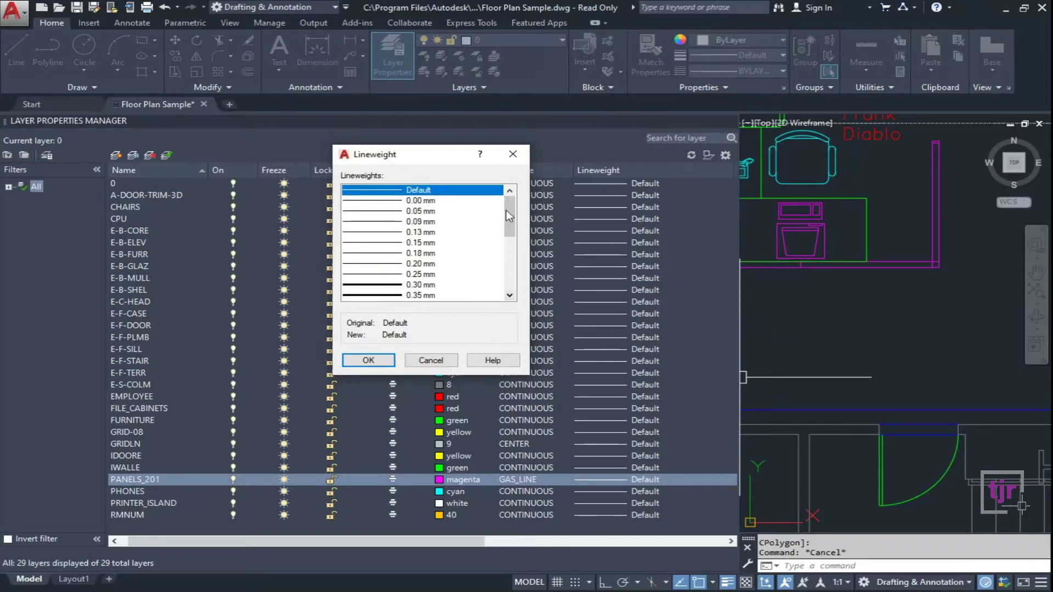
mouse_move(509, 215)
mouse_down()
mouse_move(511, 247)
mouse_move(511, 211)
mouse_up()
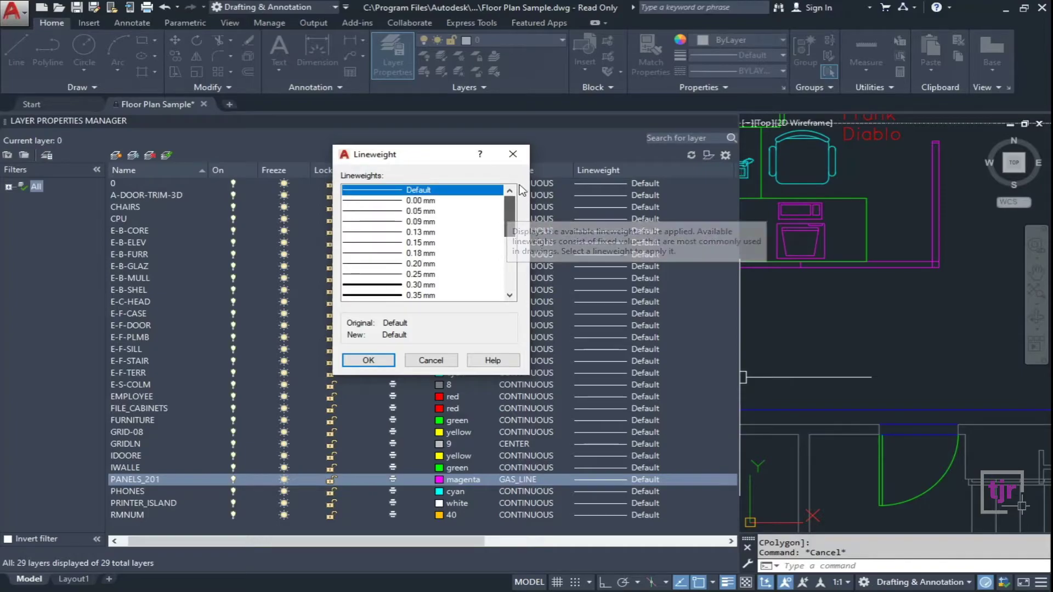
click(513, 154)
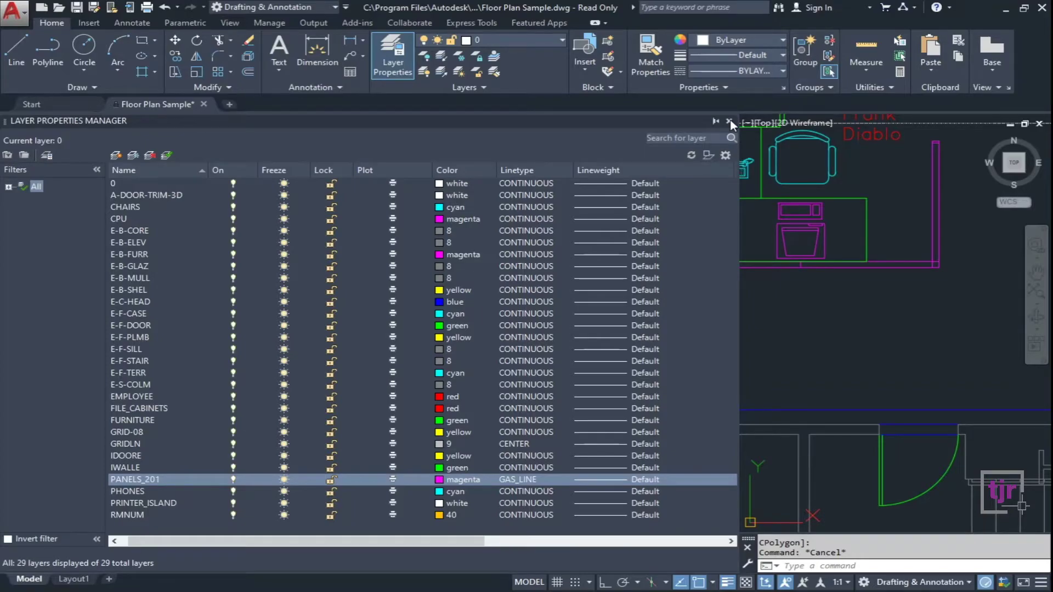
Close the Layer Properties Manager and look over the whole floor plan.
click(730, 121)
scroll(414, 365, down, 5)
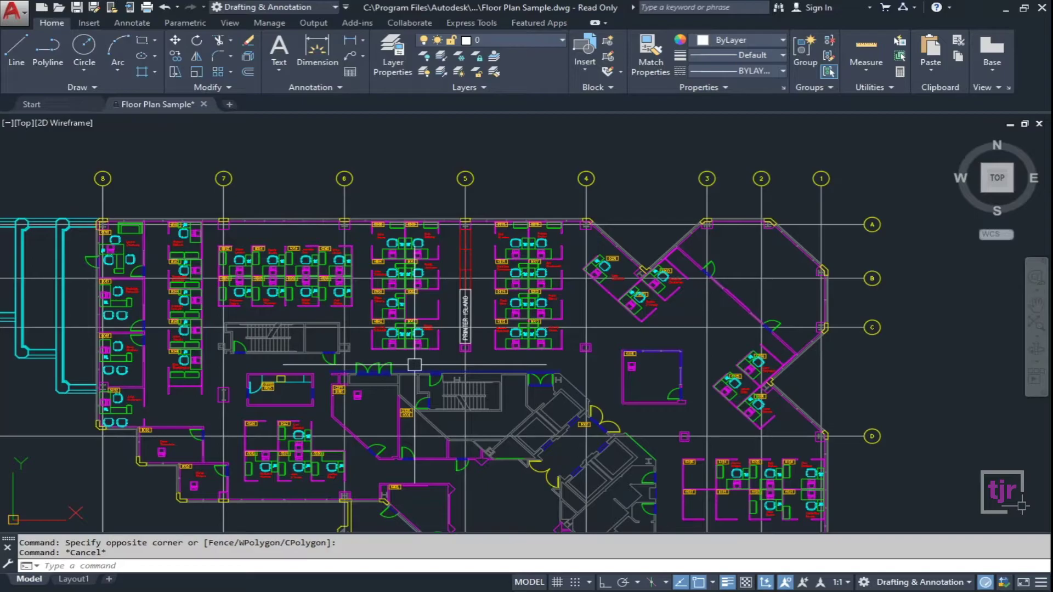
middle_drag(457, 416, 478, 321)
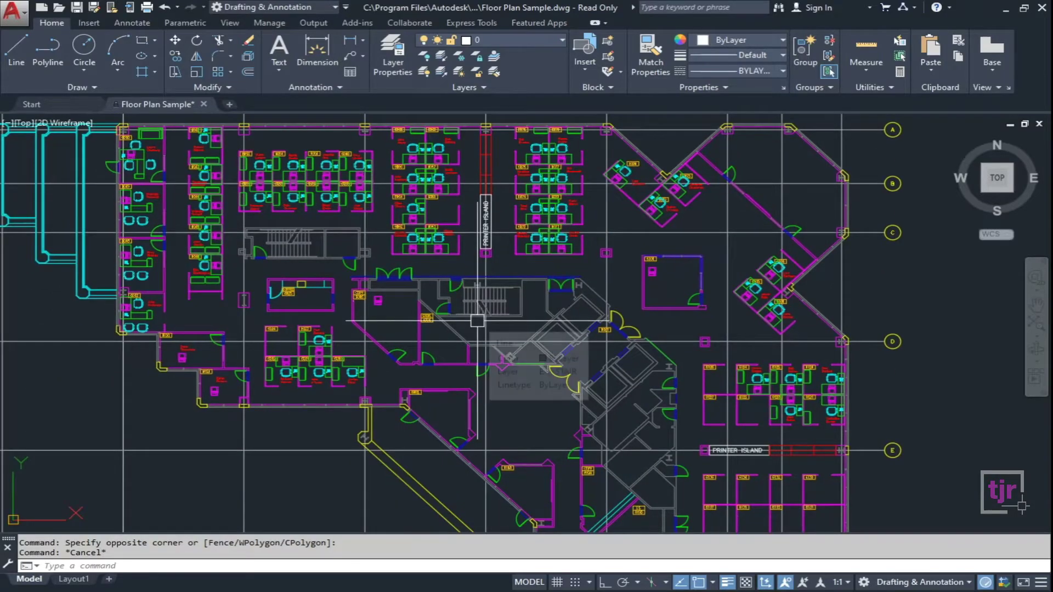
scroll(359, 245, down, 7)
scroll(367, 239, up, 2)
middle_drag(375, 268, 375, 286)
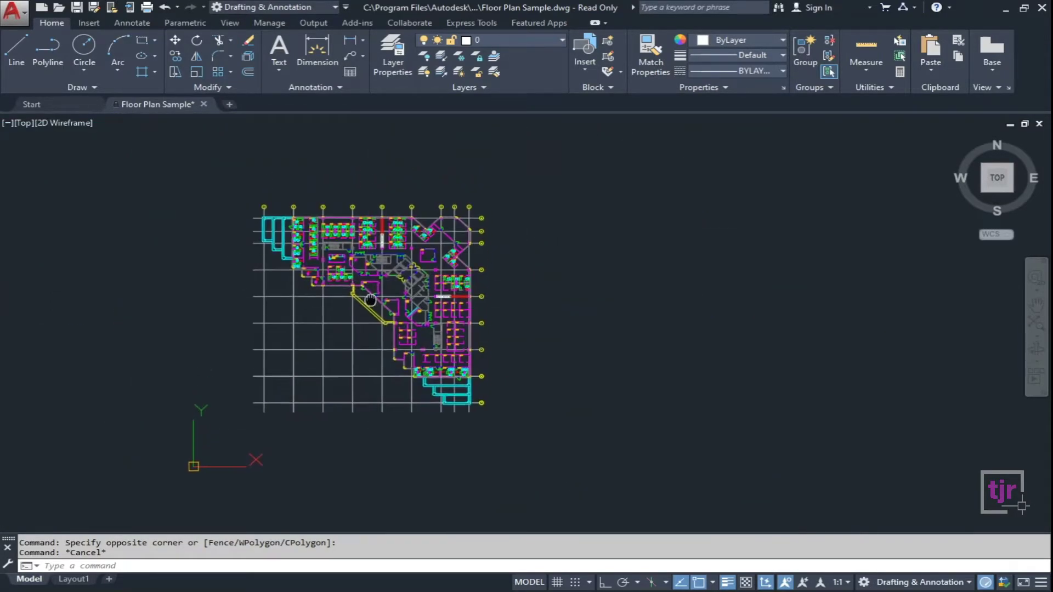
scroll(374, 287, up, 5)
Reopen the Layer Properties Manager and widen it to show the Plot Style, New VP Freeze, Description and Transparency columns.
click(393, 55)
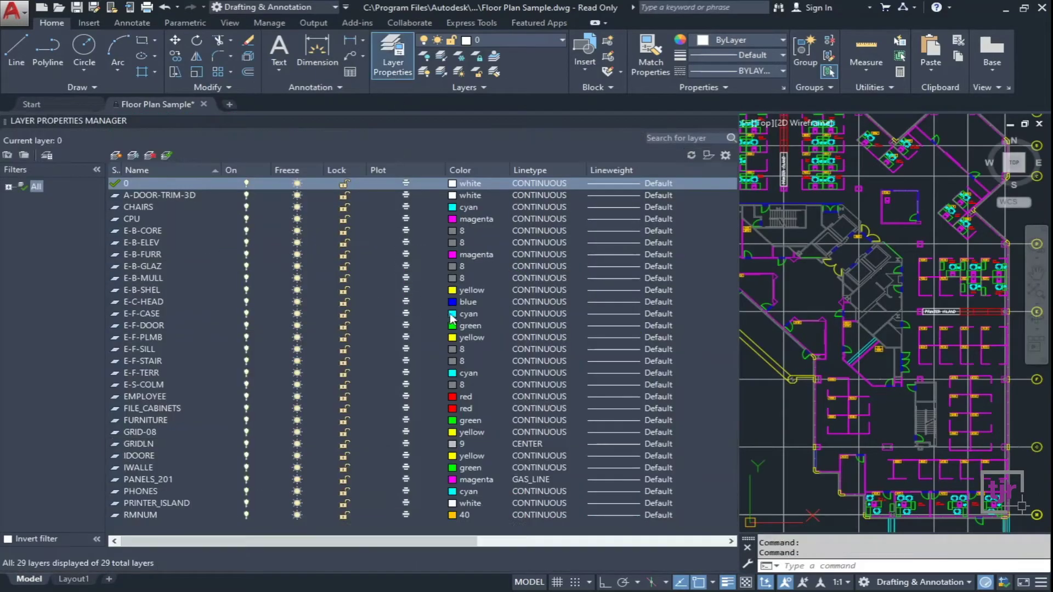
drag(739, 314, 942, 314)
drag(738, 540, 914, 541)
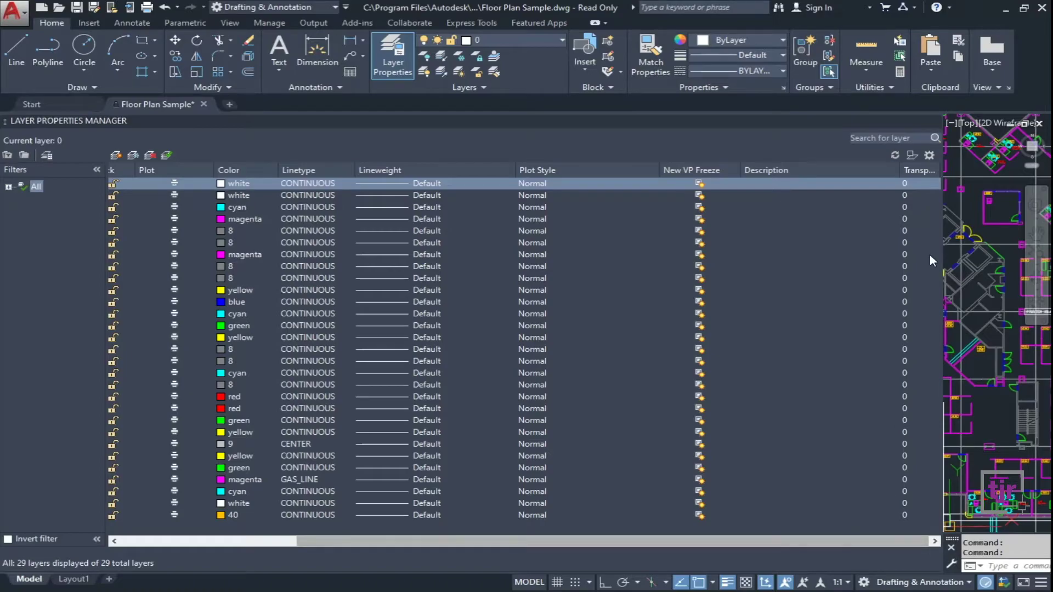
Narrow the Description column in the layer list and check the object Transparency setting among the extended properties.
drag(871, 176, 803, 175)
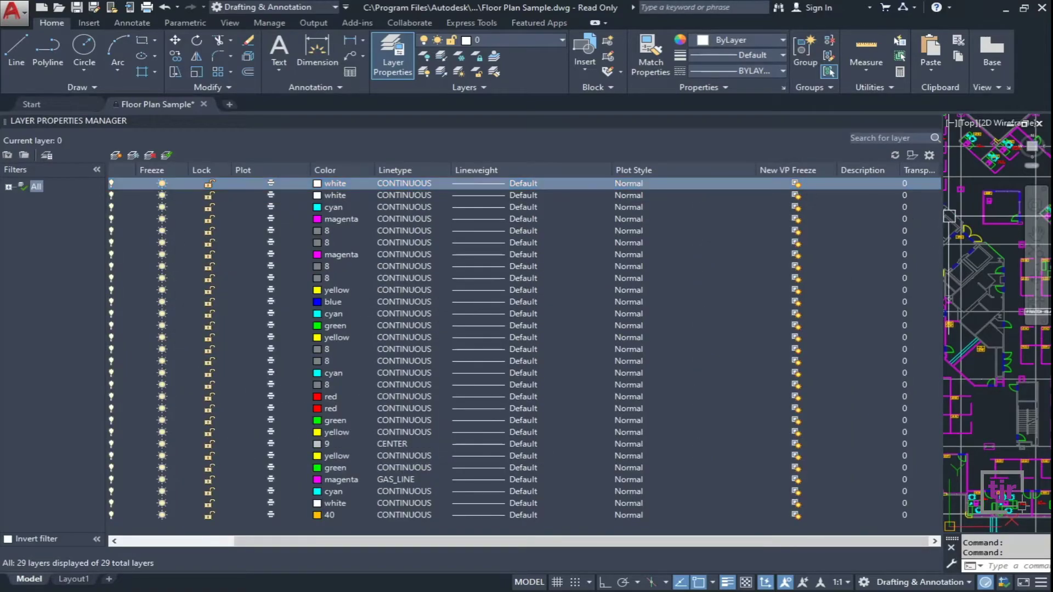
drag(908, 172, 879, 173)
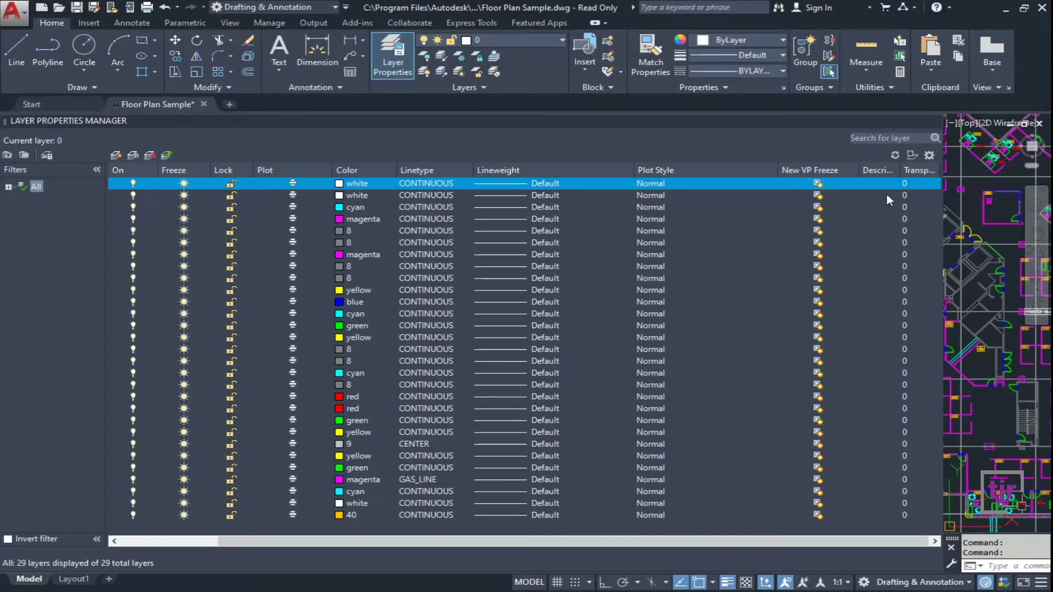
click(727, 88)
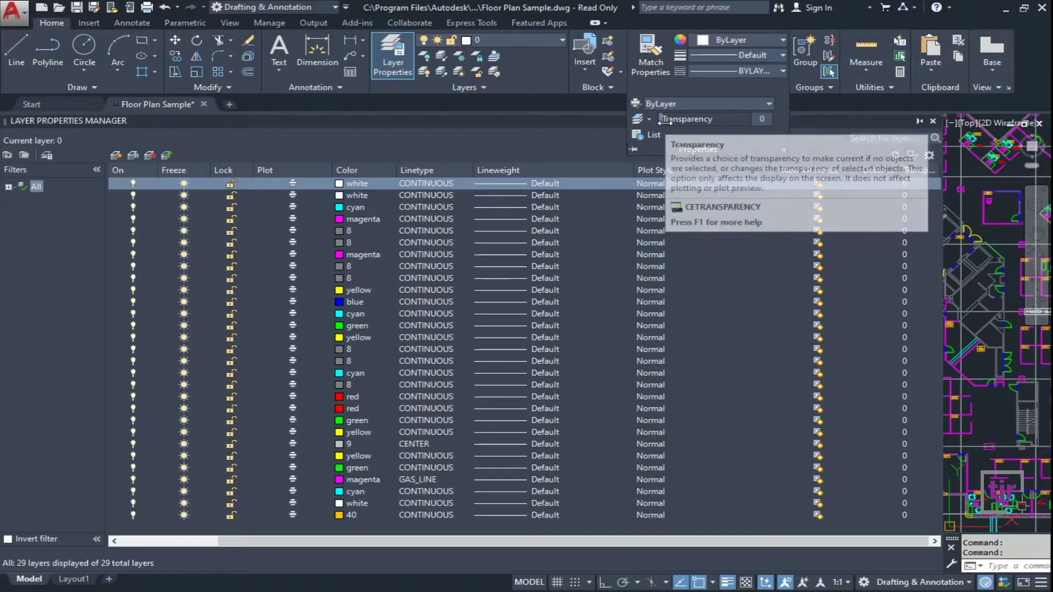
mouse_move(664, 121)
mouse_down()
mouse_move(763, 119)
mouse_move(664, 120)
mouse_up()
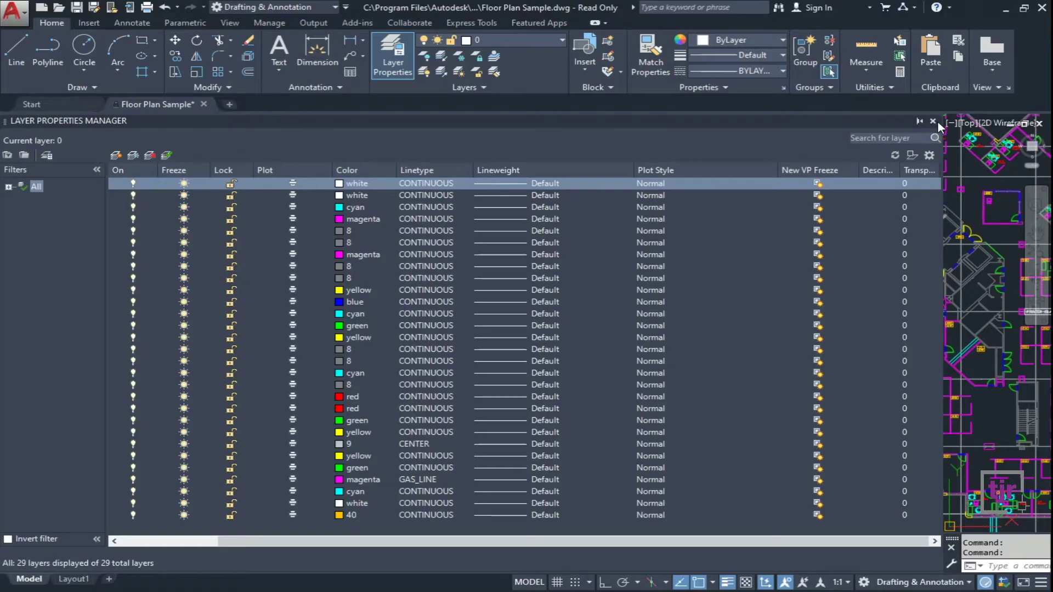
Close the Layer Properties Manager and switch from model space to Layout1.
click(933, 121)
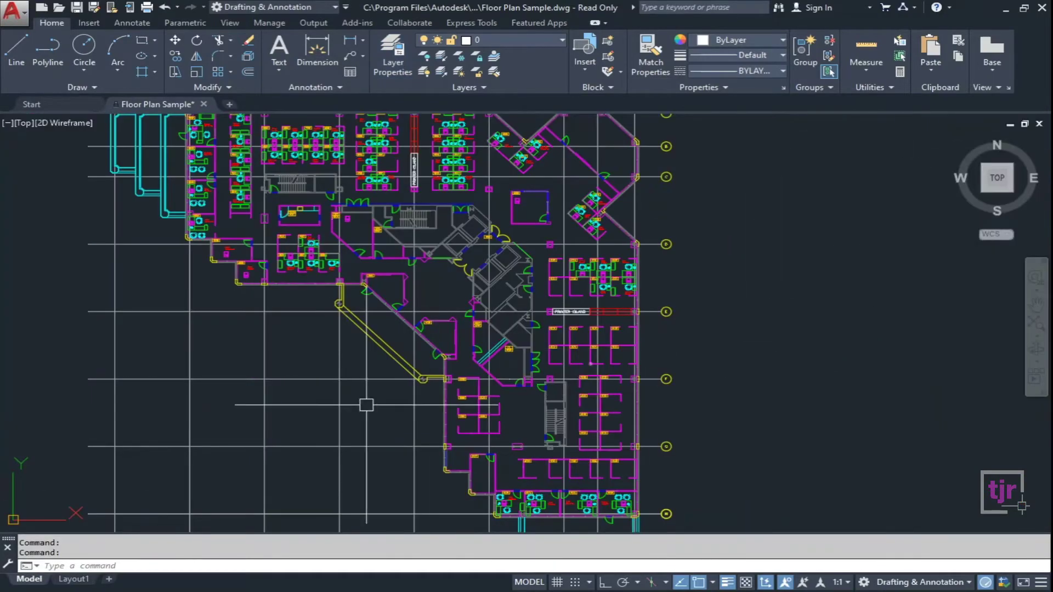
scroll(432, 396, down, 4)
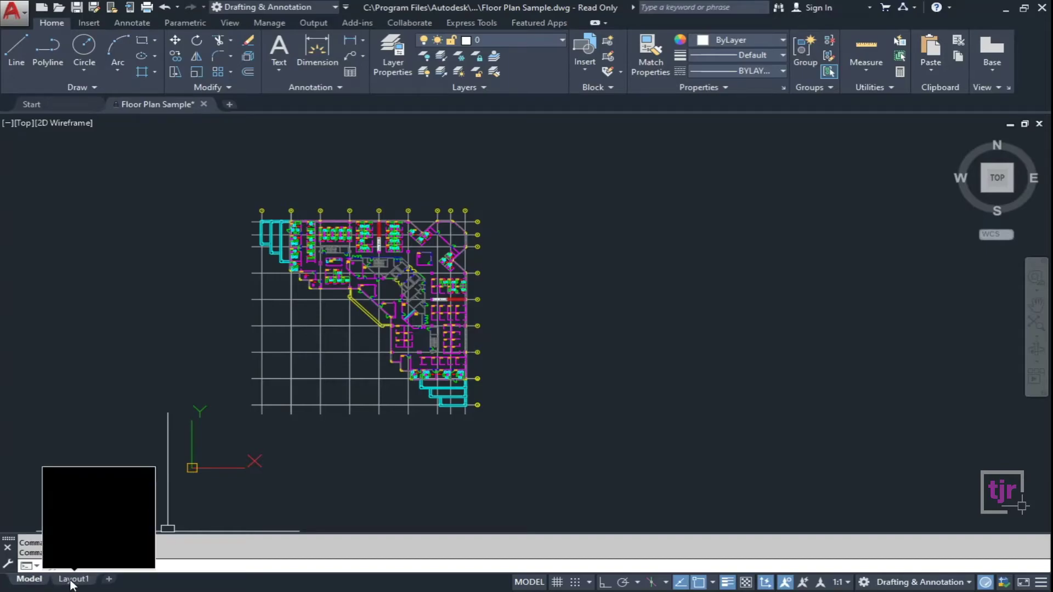
click(72, 581)
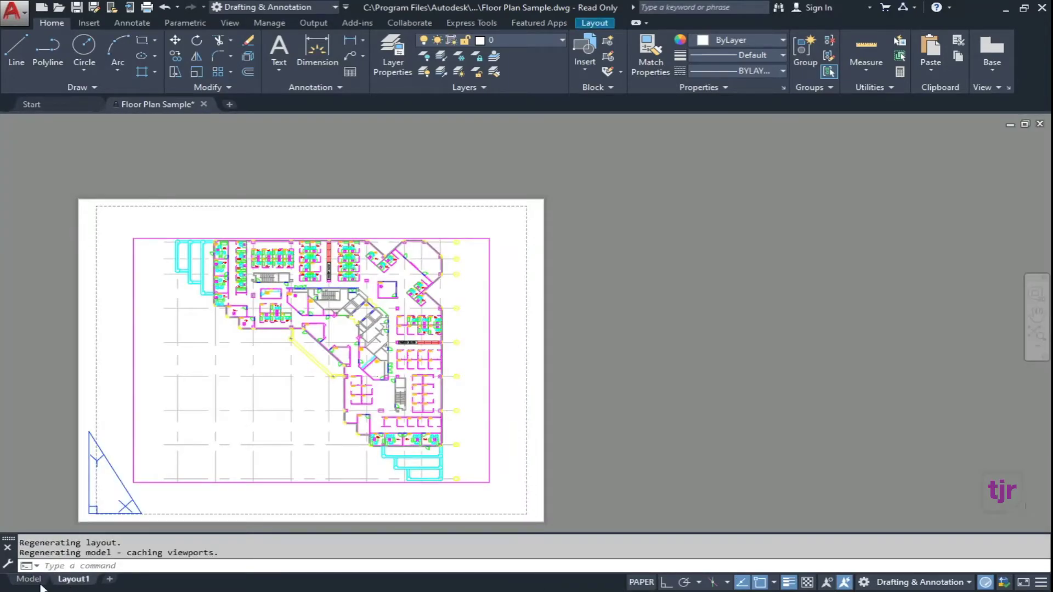
middle_drag(283, 503, 460, 425)
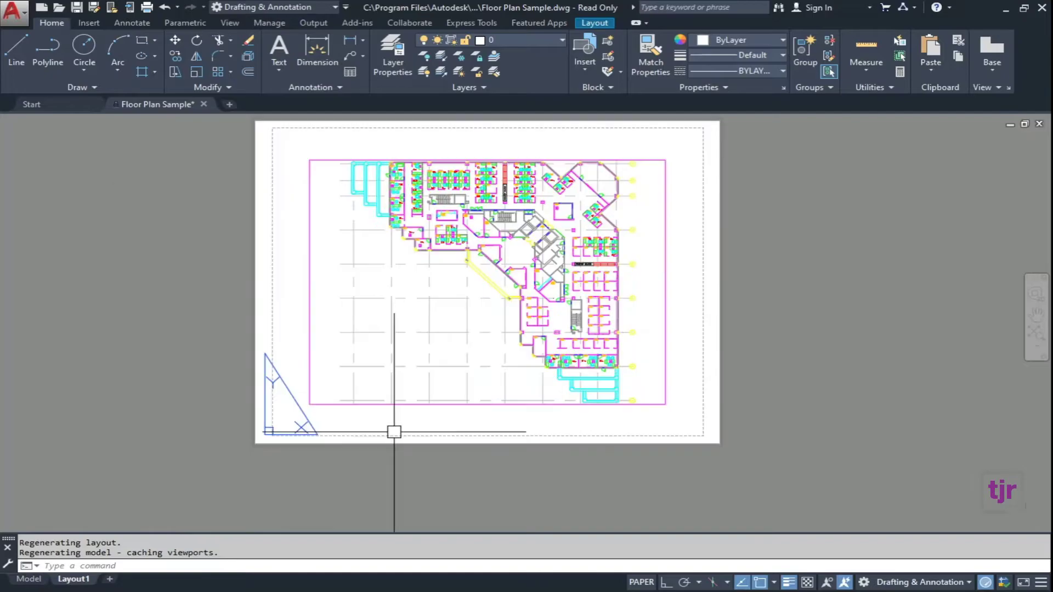
middle_drag(398, 414, 337, 447)
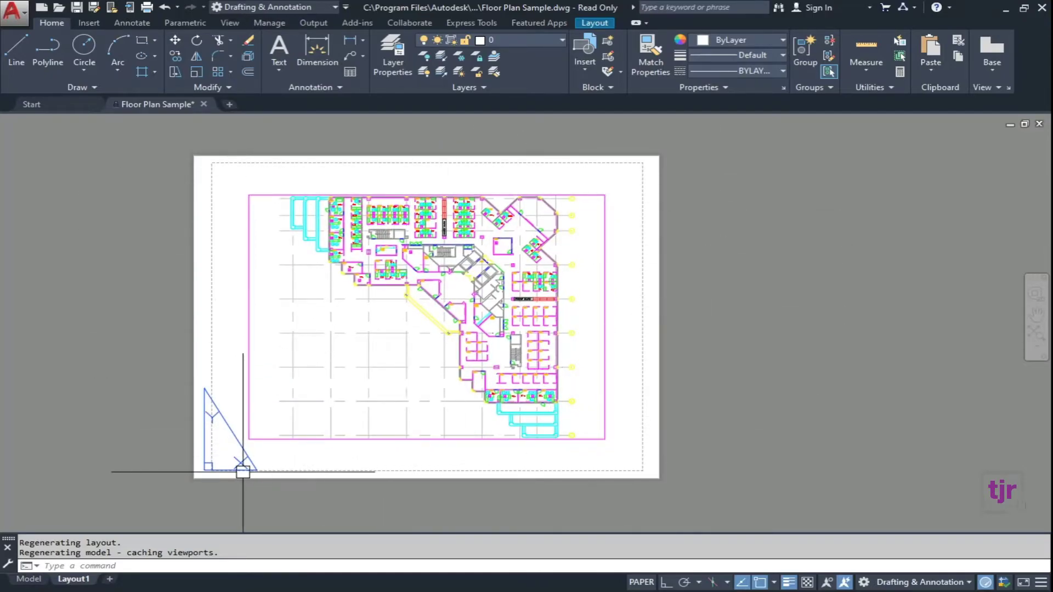
Stretch the viewport's lower-left and upper-right corners out to the sheet's dashed printable-area boundary and clear the selection.
scroll(231, 470, up, 2)
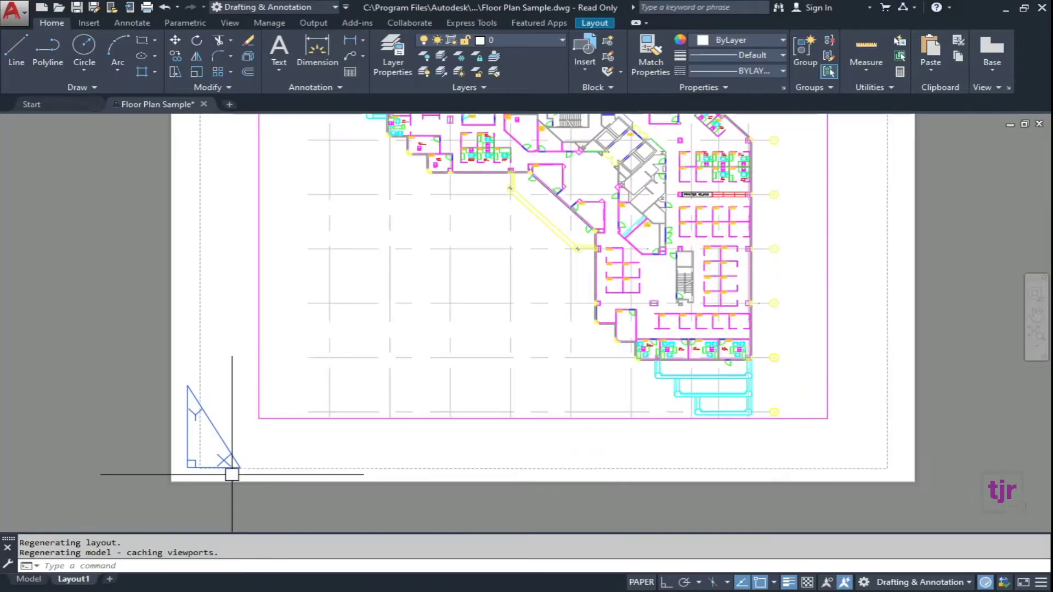
click(273, 418)
click(260, 418)
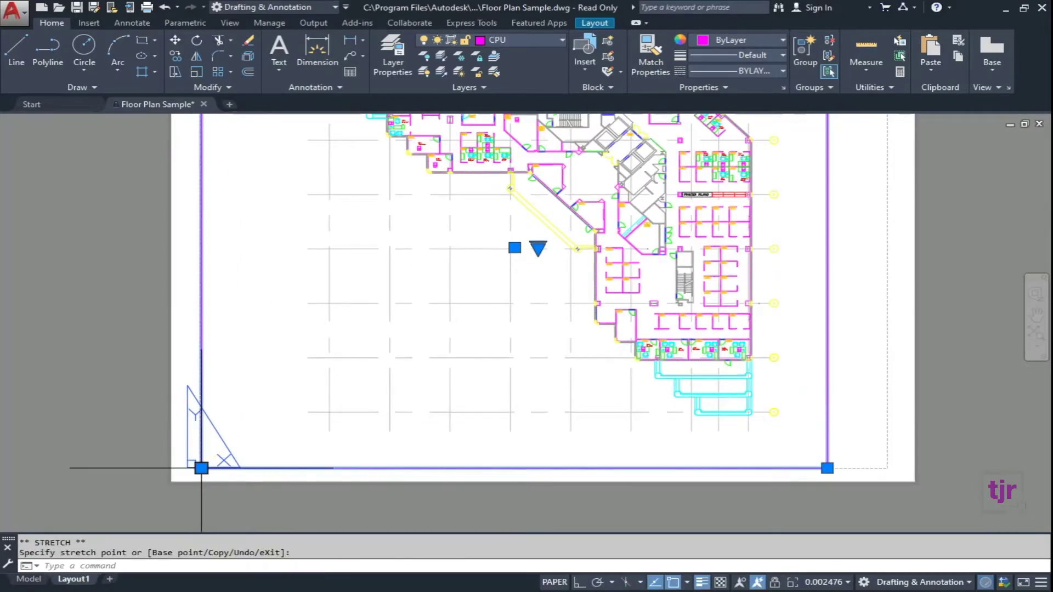
scroll(288, 459, down, 5)
scroll(374, 382, up, 5)
click(373, 376)
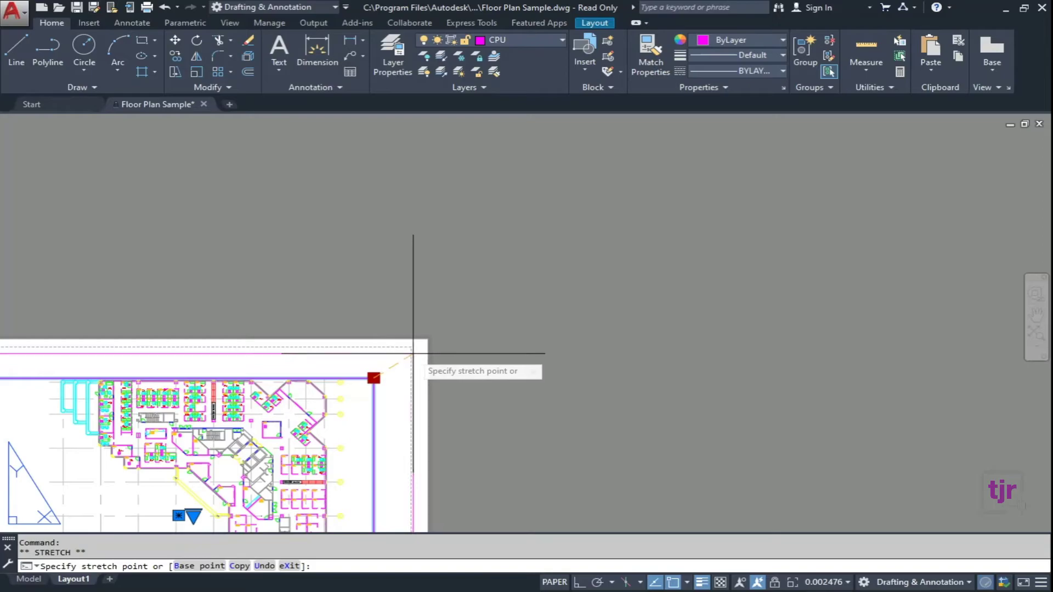
click(410, 347)
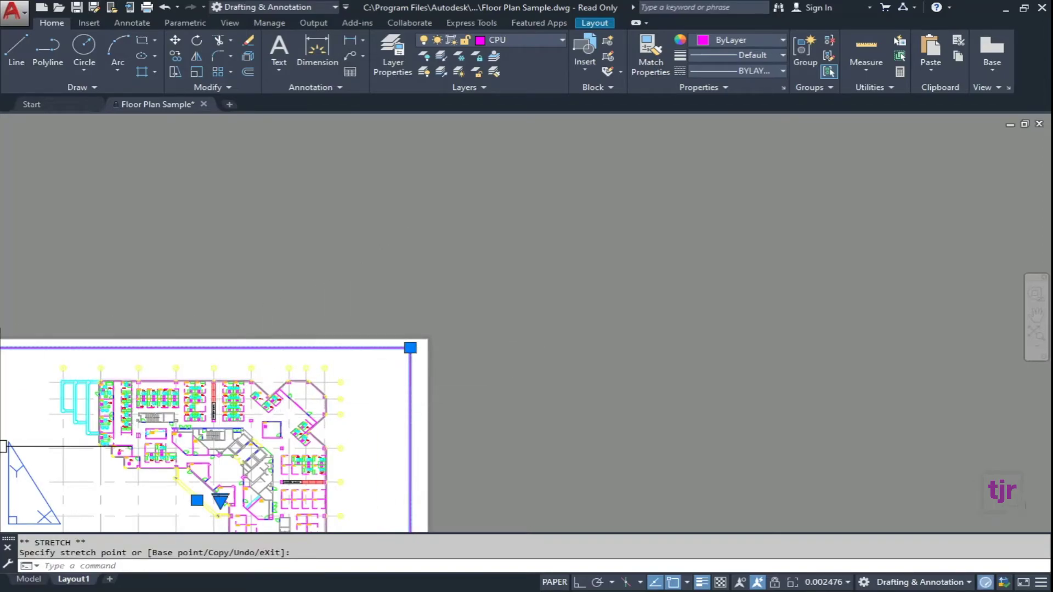
key(Escape)
key(Escape)
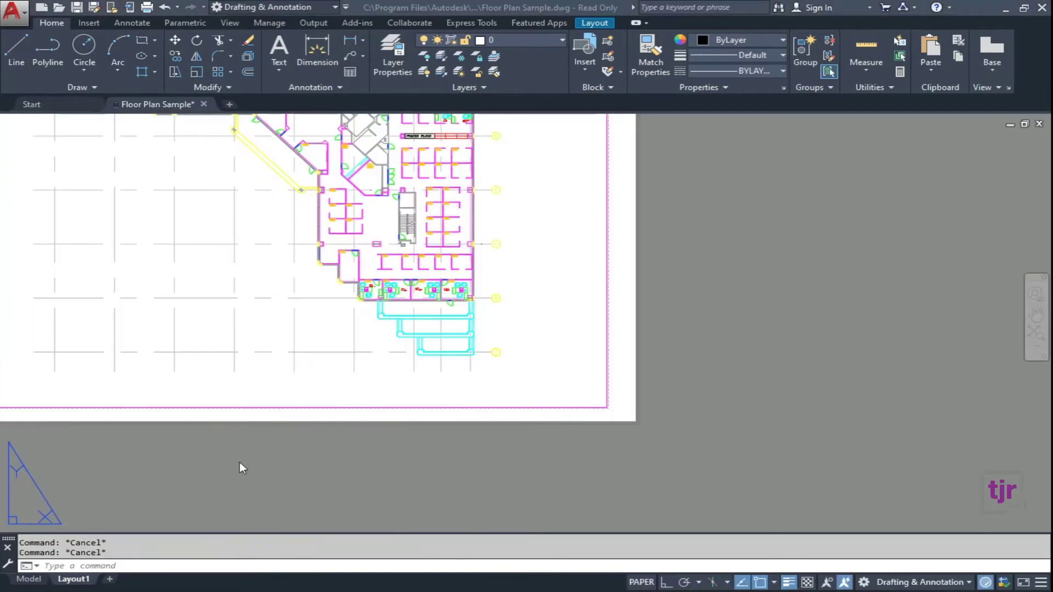
Lock the enlarged viewport on the sheet and clear its selection.
scroll(712, 430, down, 7)
scroll(679, 427, up, 6)
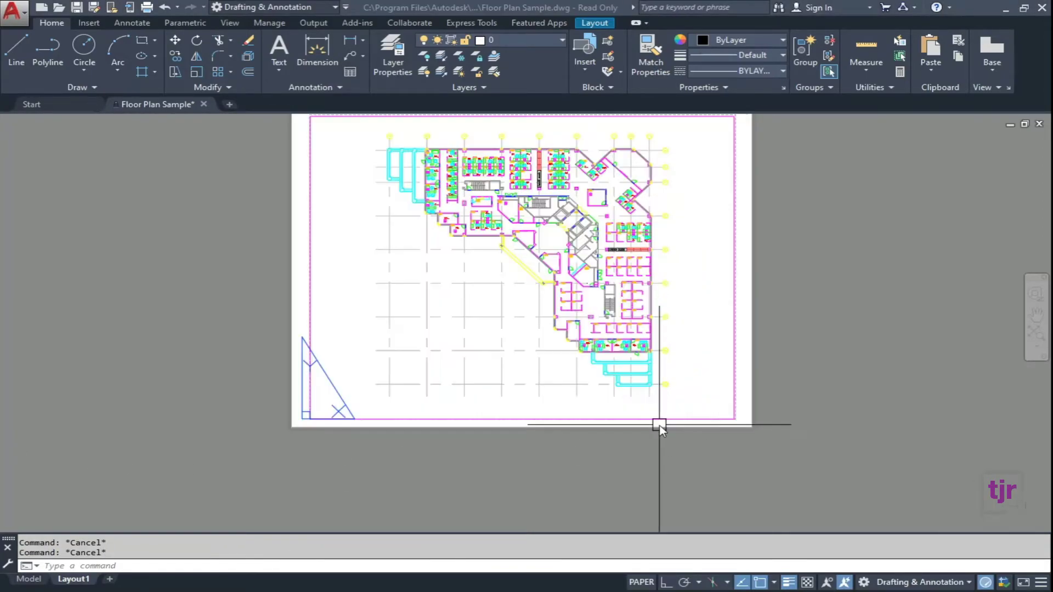
scroll(715, 419, down, 4)
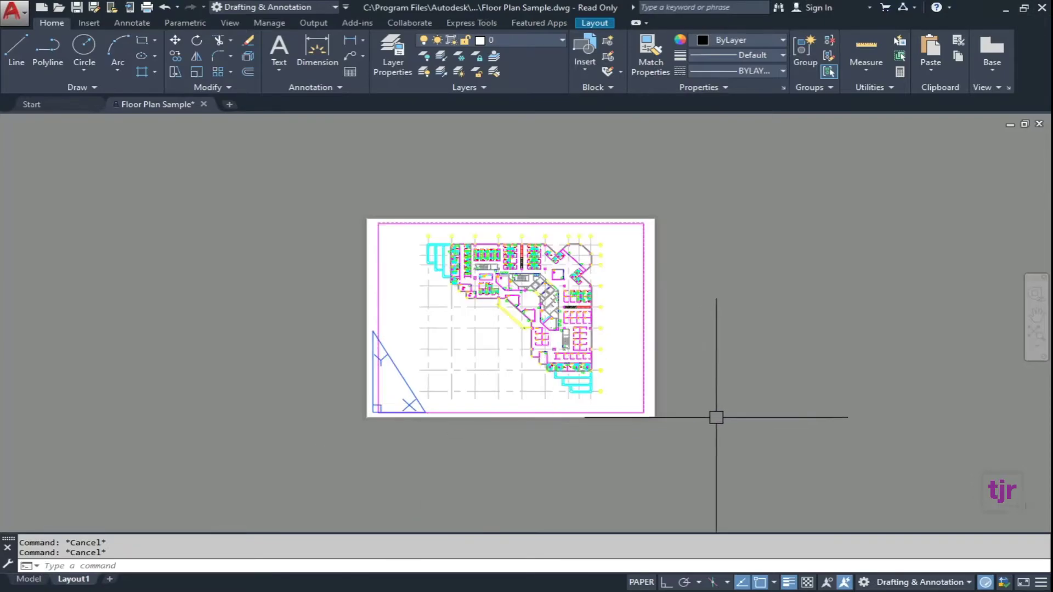
middle_drag(714, 419, 508, 473)
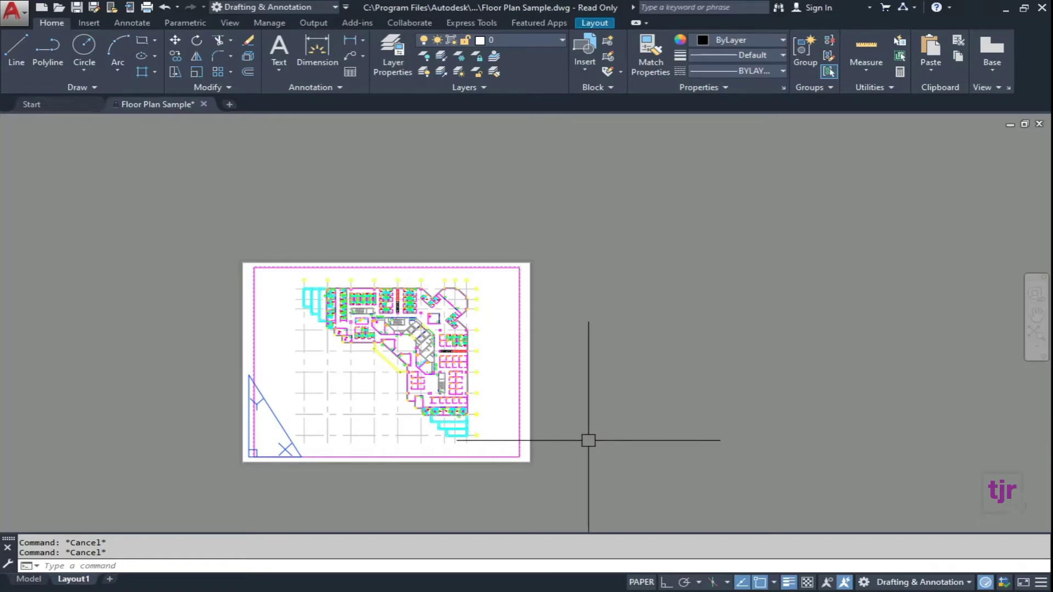
click(464, 457)
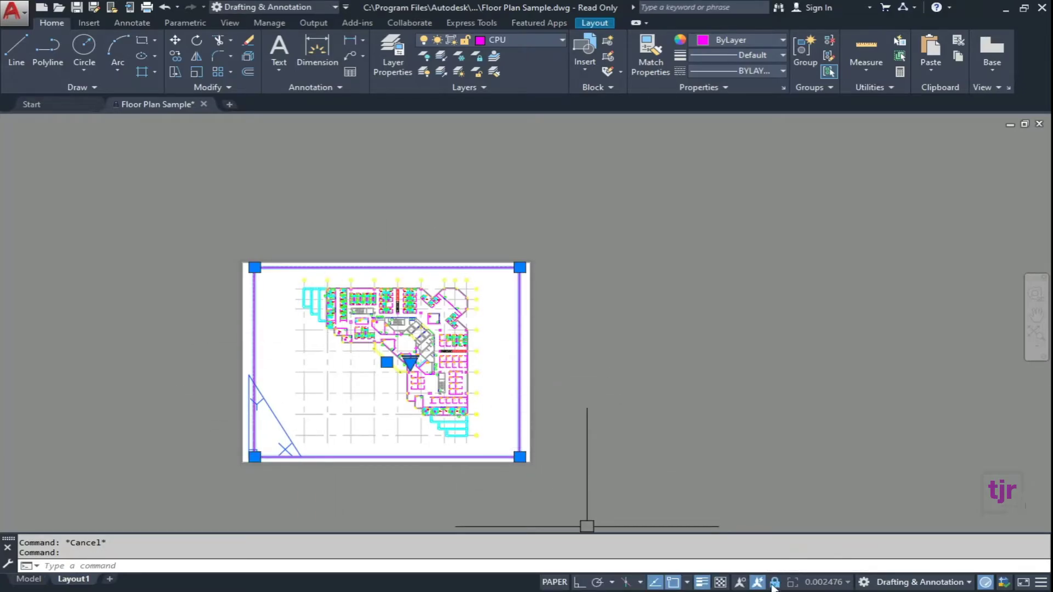
key(Escape)
scroll(386, 359, up, 4)
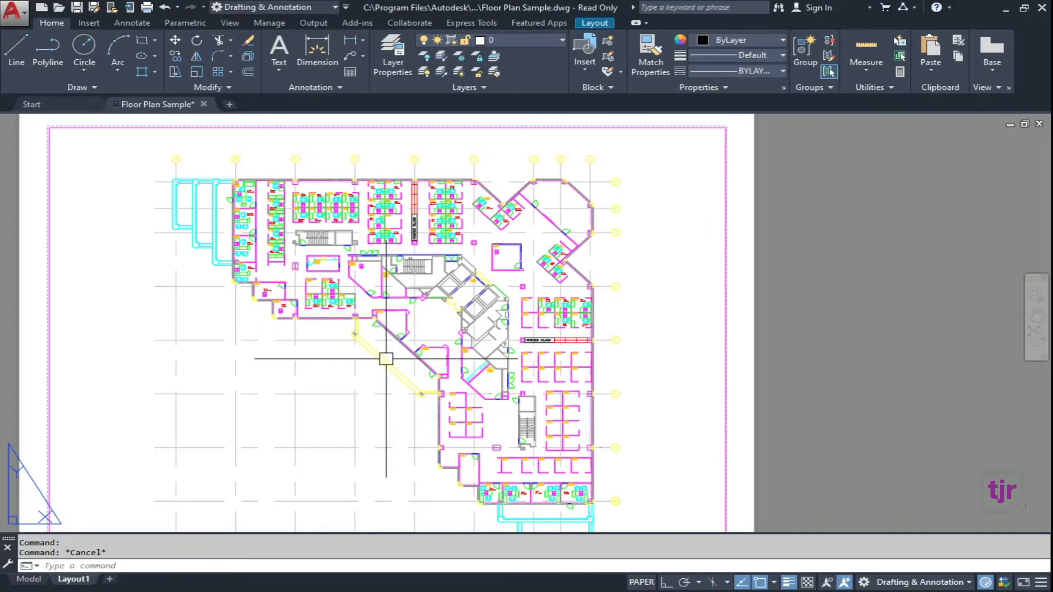
scroll(386, 362, down, 2)
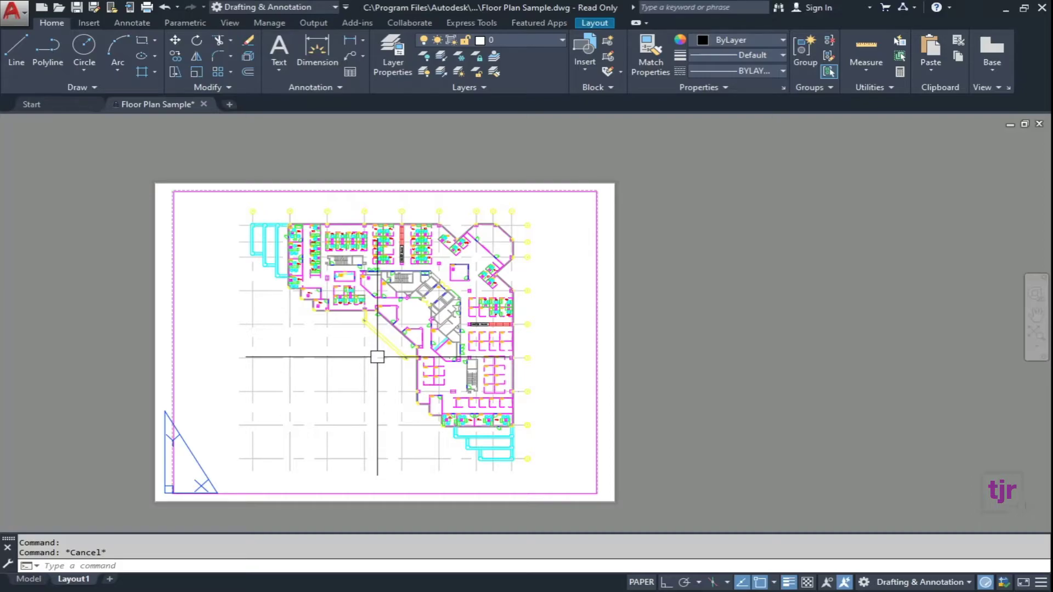
Activate model space inside the Layout1 viewport and inspect the floor plan through it.
double_click(356, 391)
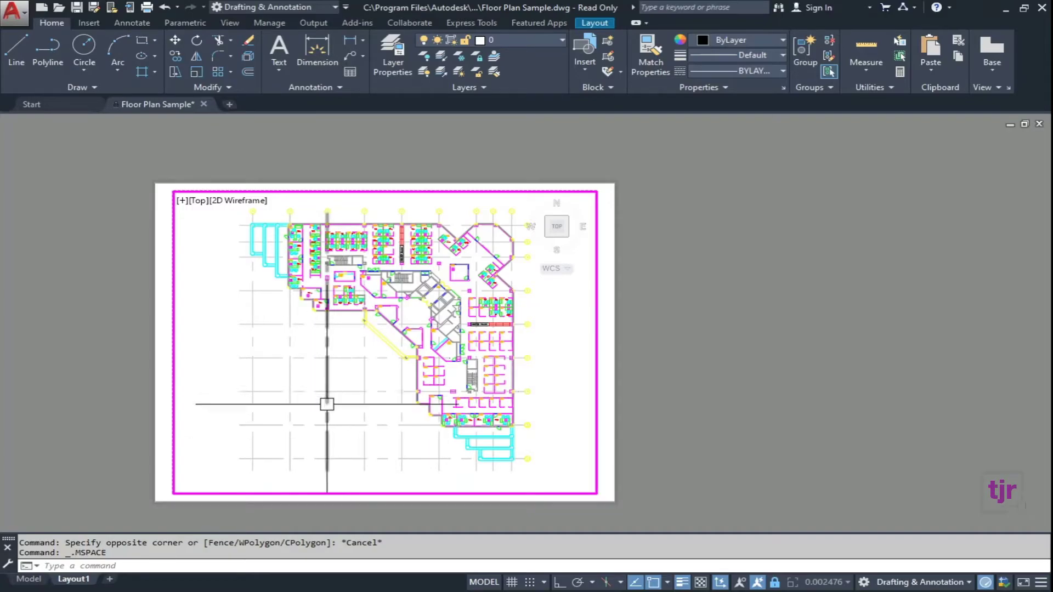
mouse_move(292, 420)
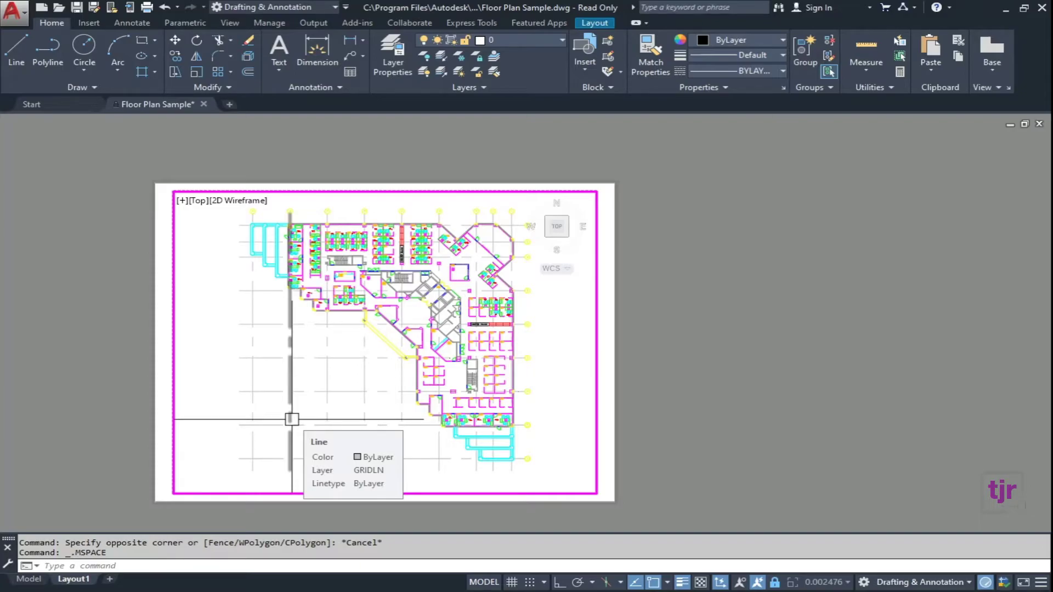
scroll(318, 280, up, 6)
middle_drag(316, 284, 340, 438)
middle_drag(235, 509, 270, 355)
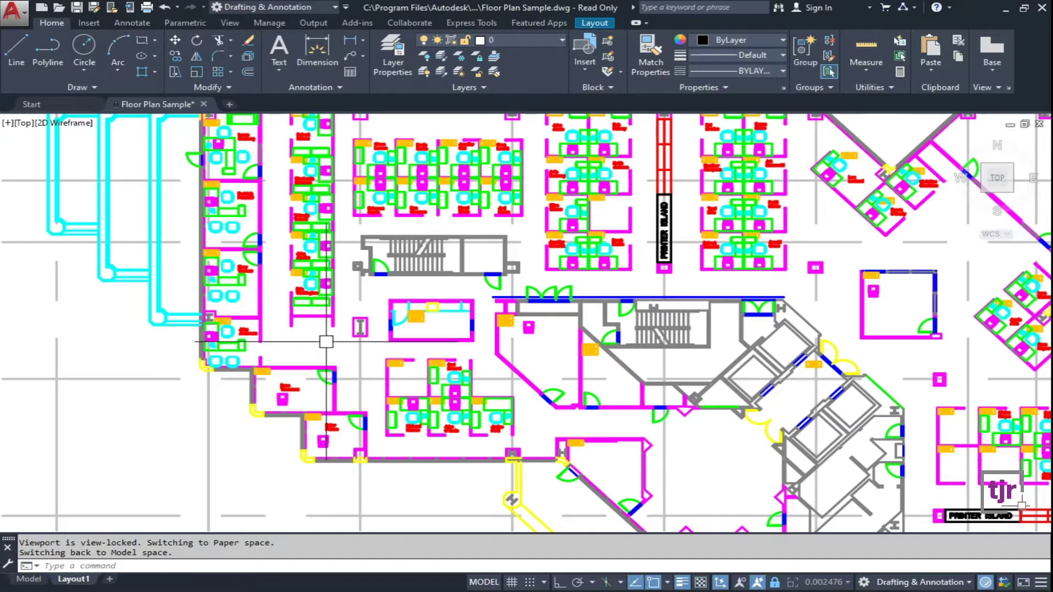
Reopen the Layer Properties Manager, review its viewport override columns, and narrow it to end at the VP Linetype column.
click(404, 65)
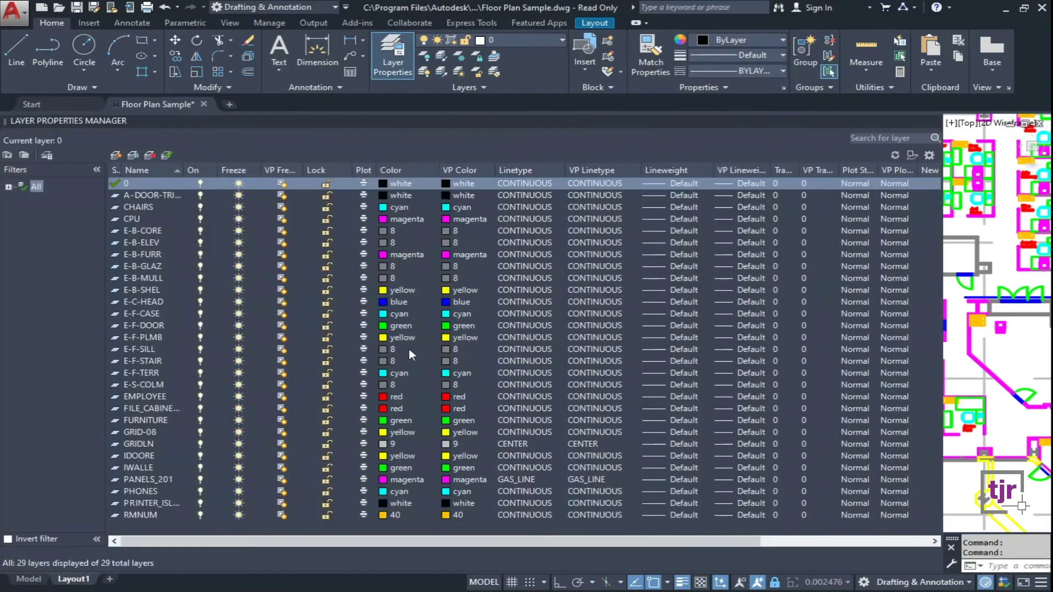
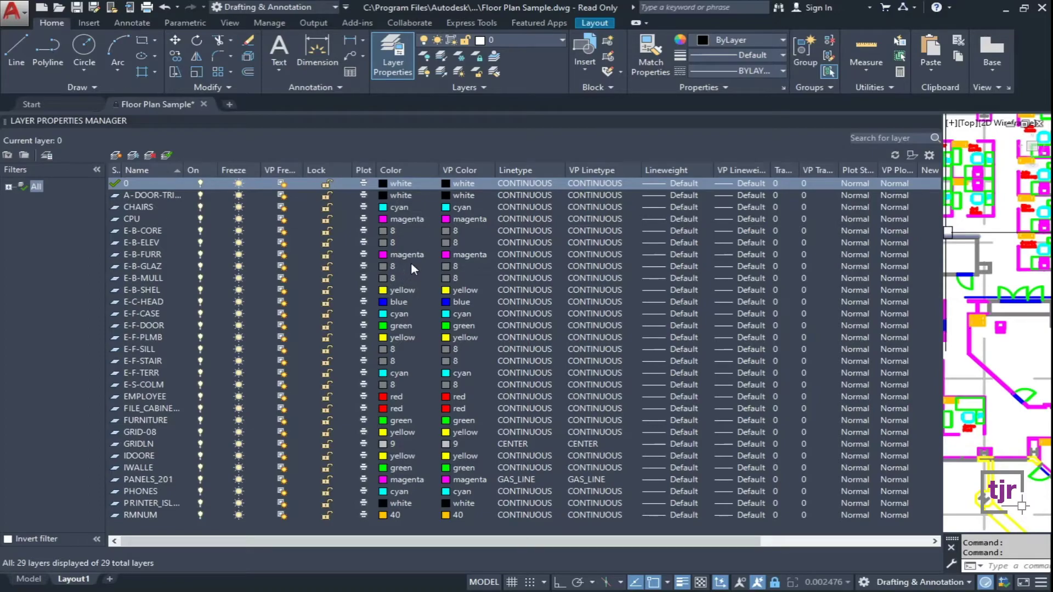
scroll(1000, 336, down, 2)
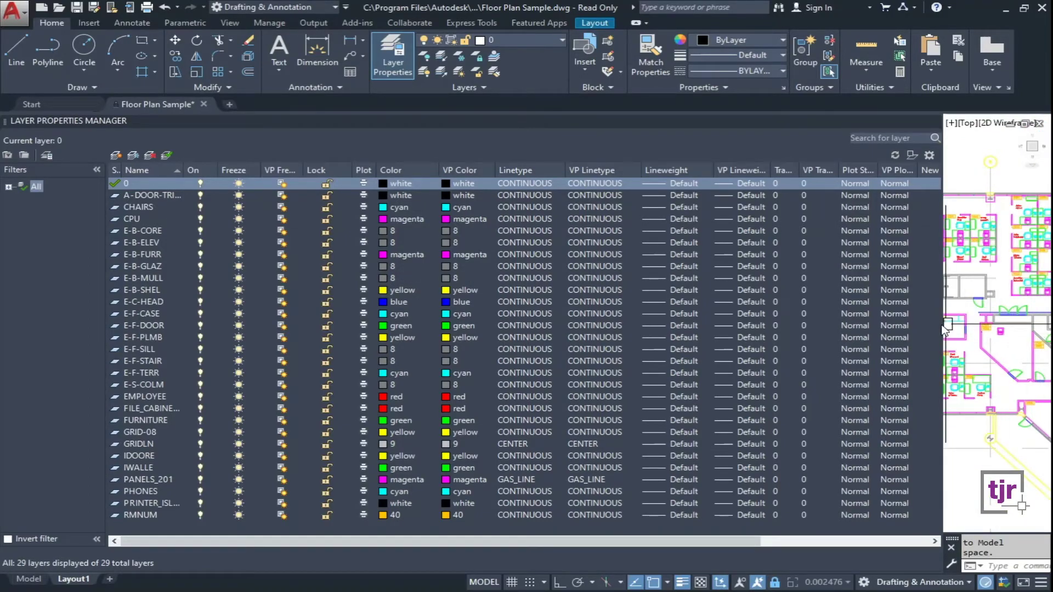
drag(943, 324, 635, 324)
scroll(774, 393, up, 6)
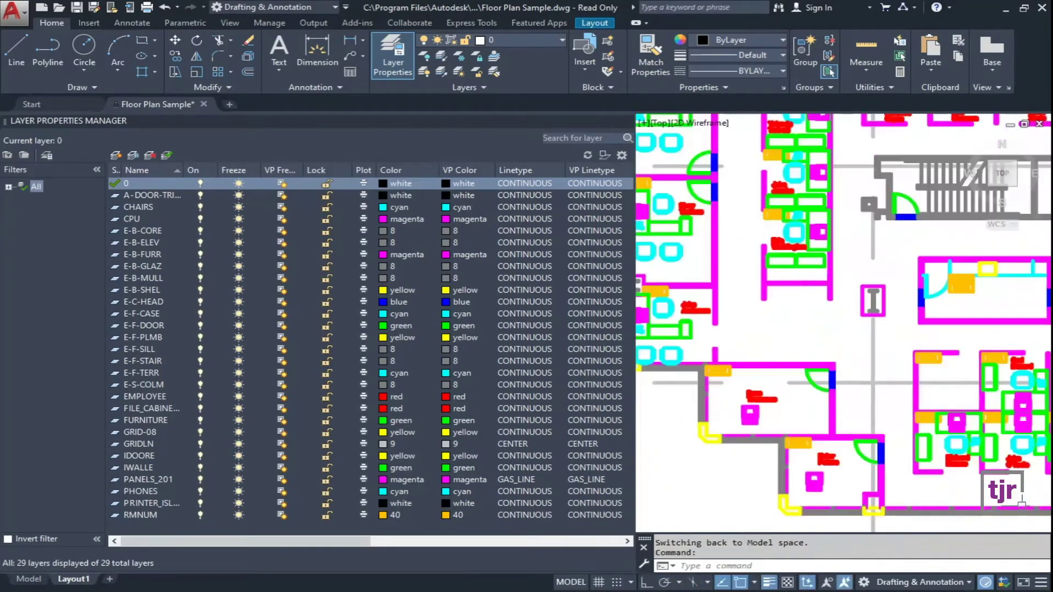
scroll(793, 278, up, 3)
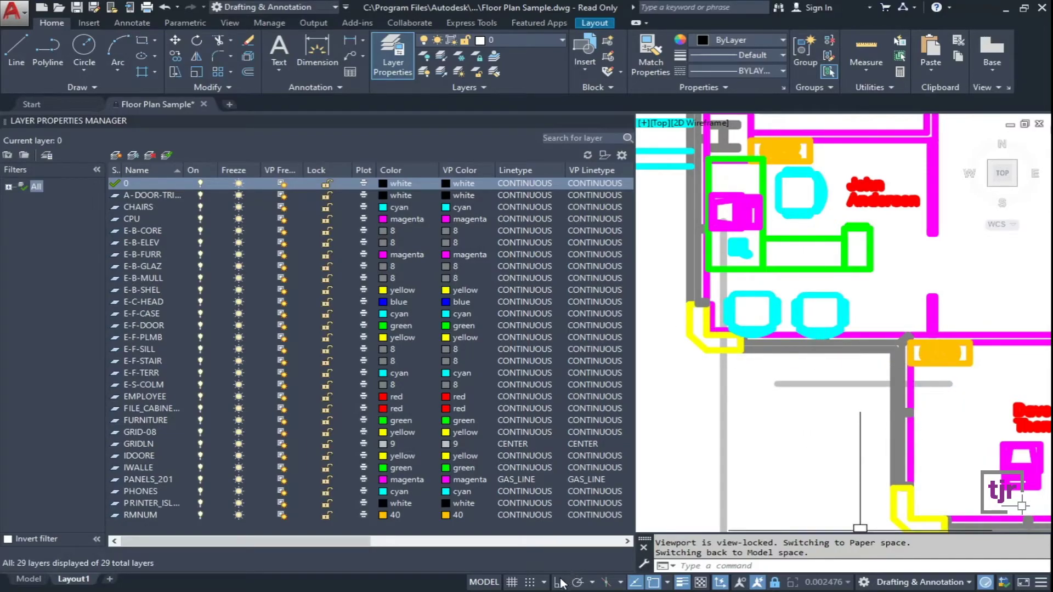
Turn off the lineweight display and check which layer the office chair below the desk is on.
click(683, 582)
scroll(811, 336, up, 5)
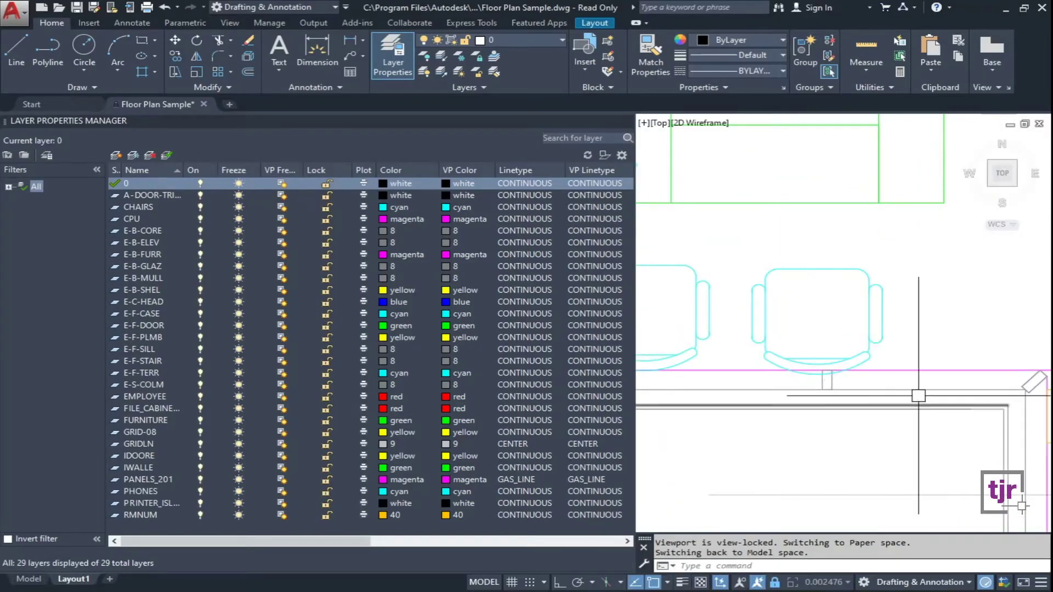
mouse_move(761, 317)
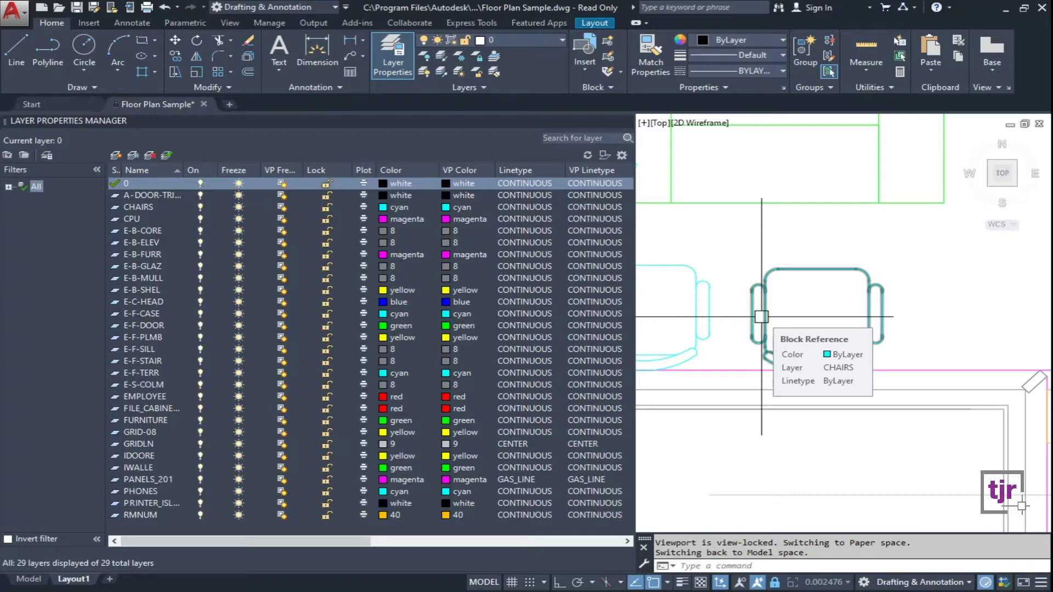
Override the CHAIRS layer's viewport color with blue and close the Layer Properties Manager.
click(139, 207)
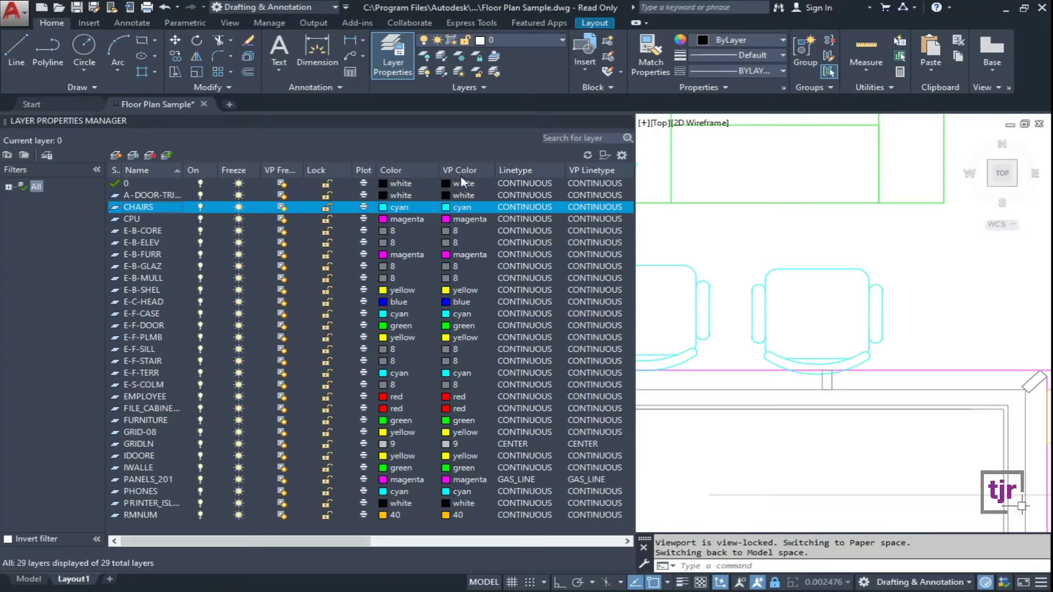
click(448, 207)
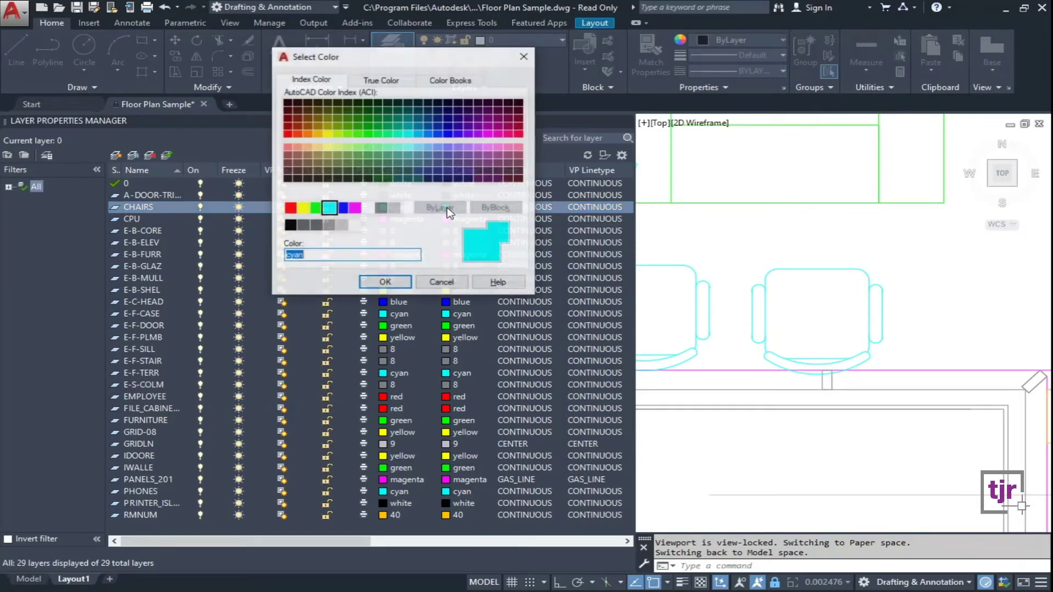
click(342, 208)
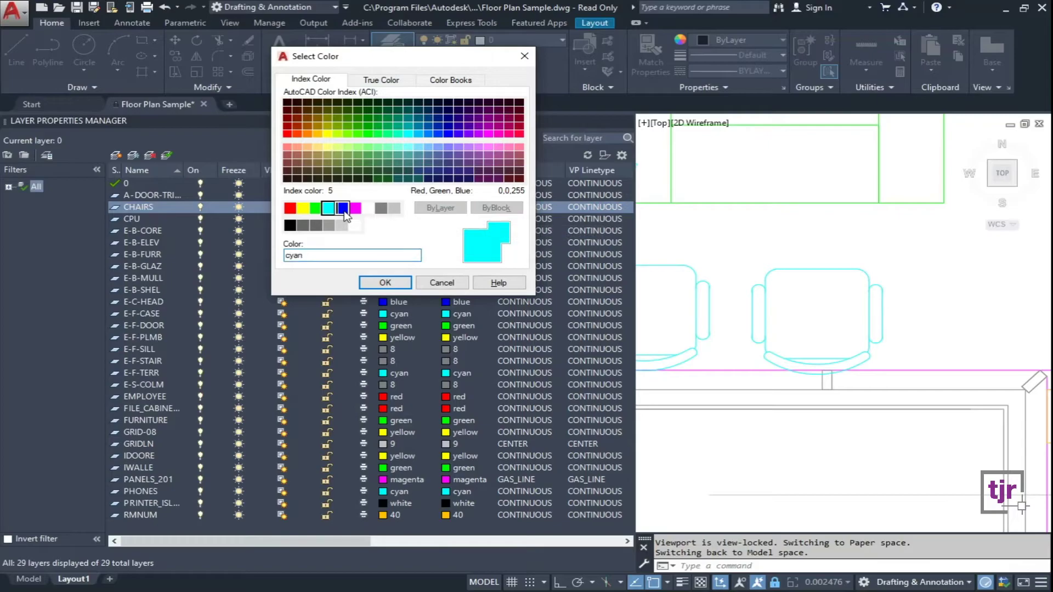
click(385, 283)
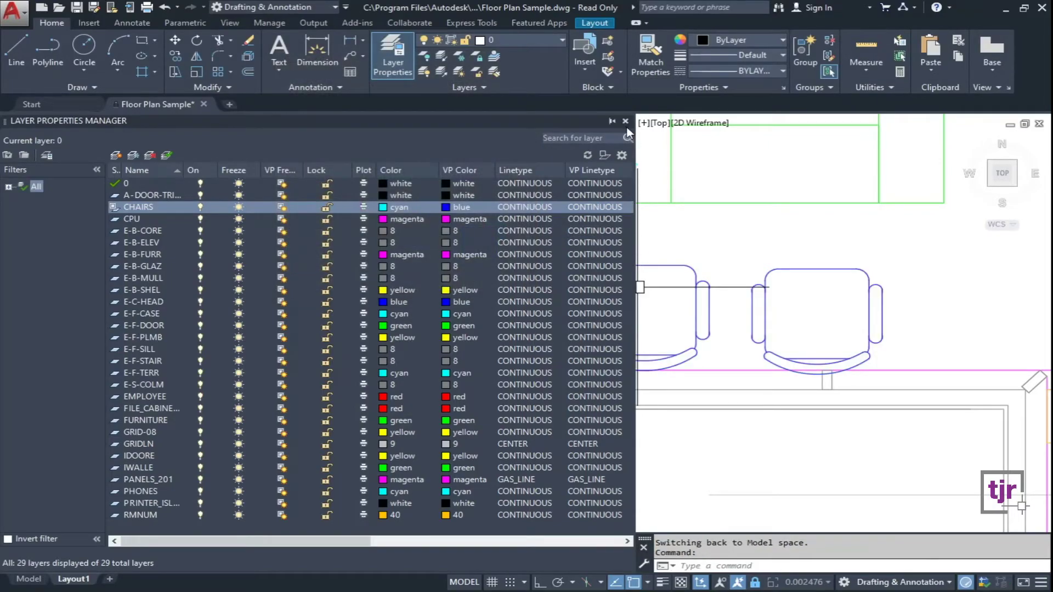
click(626, 121)
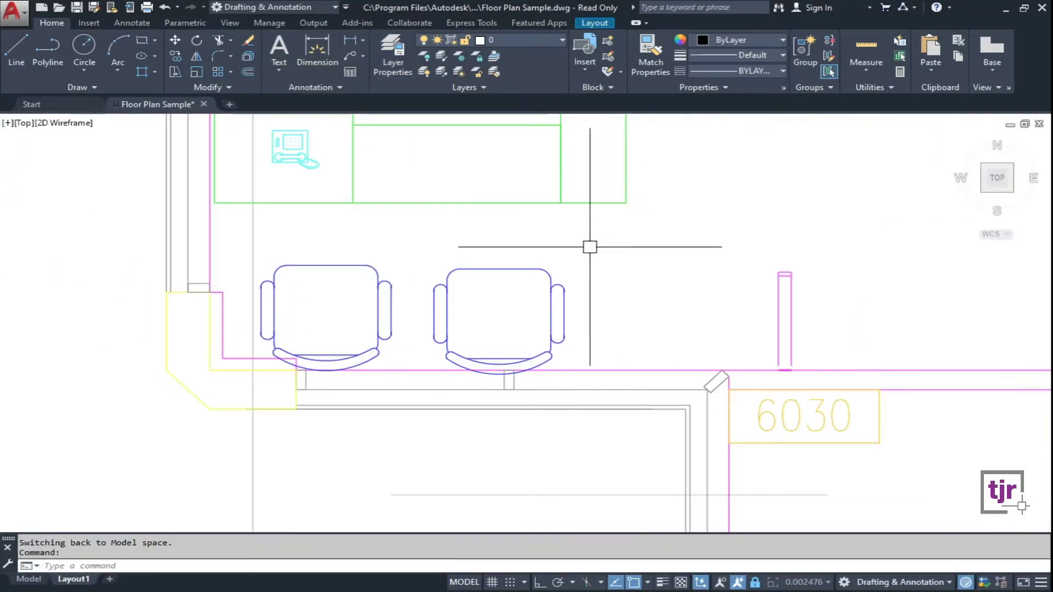
Examine the chairs' color across the floor plan through the Layout1 viewport and return to paper space.
scroll(343, 267, down, 14)
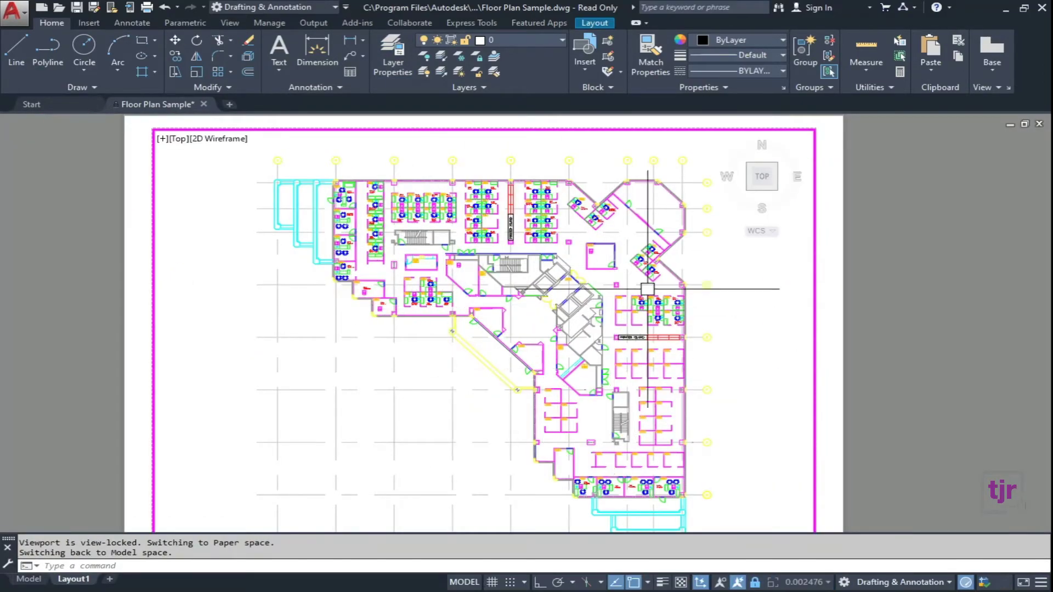
scroll(559, 223, up, 9)
scroll(550, 228, up, 2)
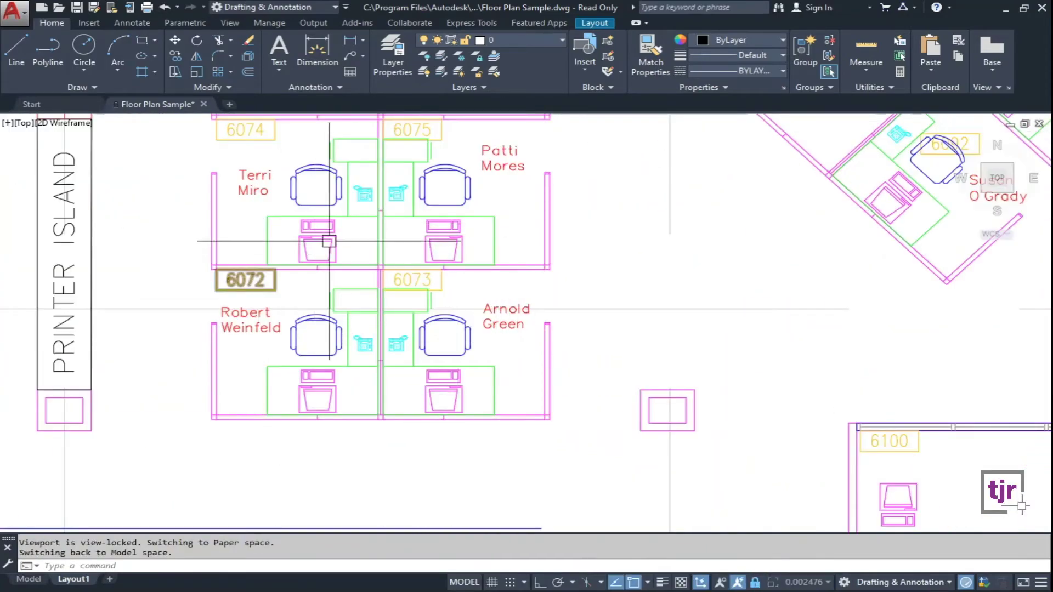
scroll(620, 301, down, 10)
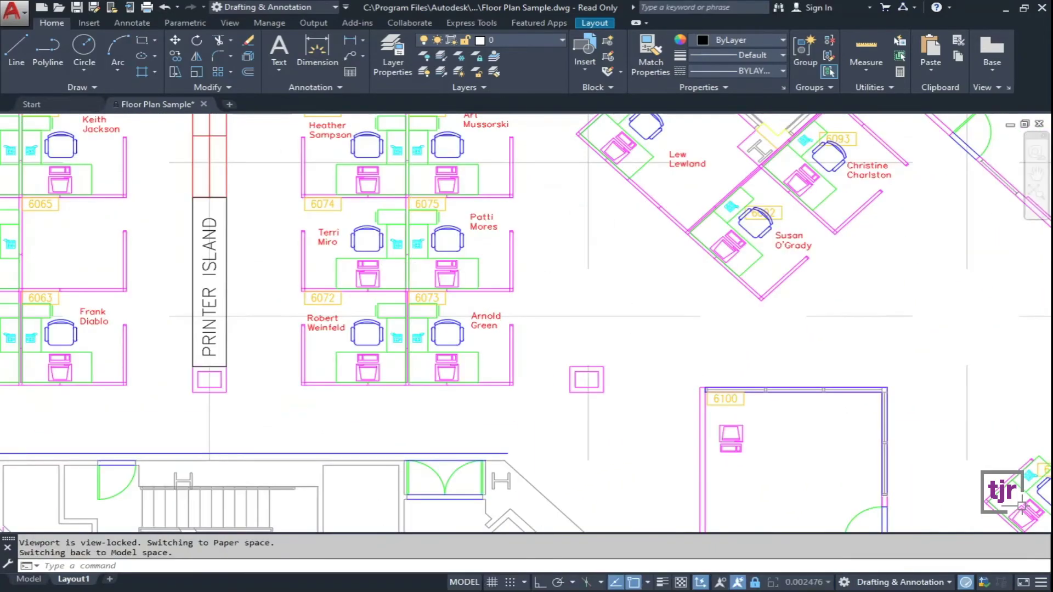
double_click(776, 314)
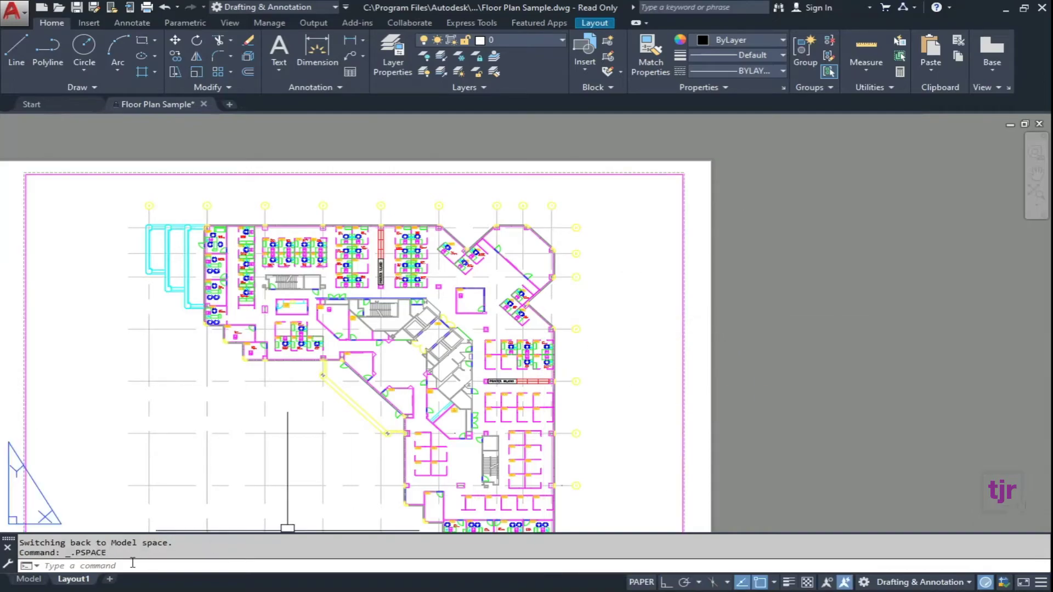
Switch to model space and examine the chairs' color in the offices there for comparison.
click(37, 581)
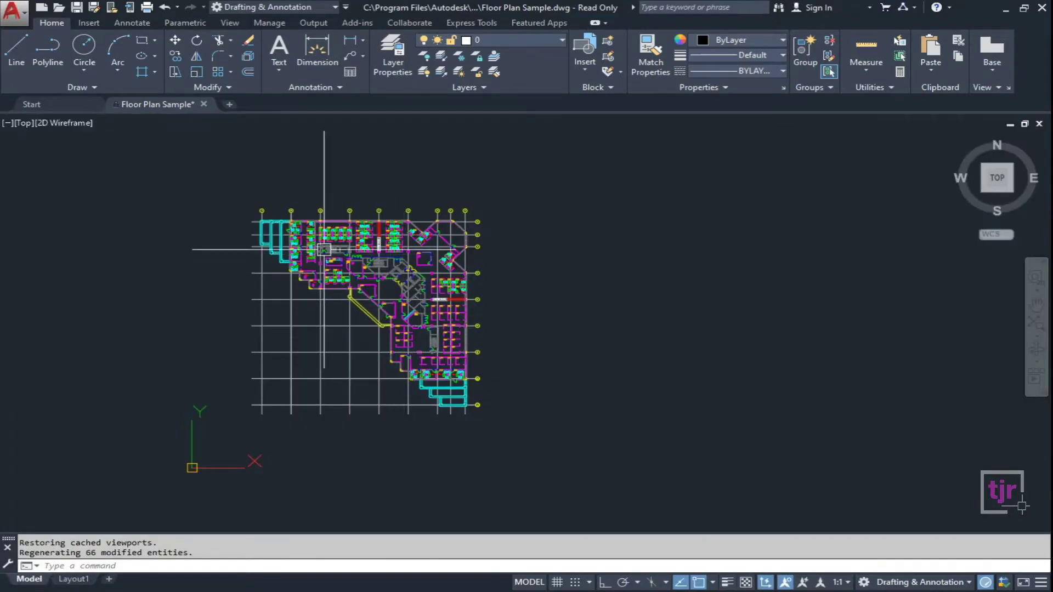
scroll(315, 228, up, 8)
middle_drag(351, 448, 413, 306)
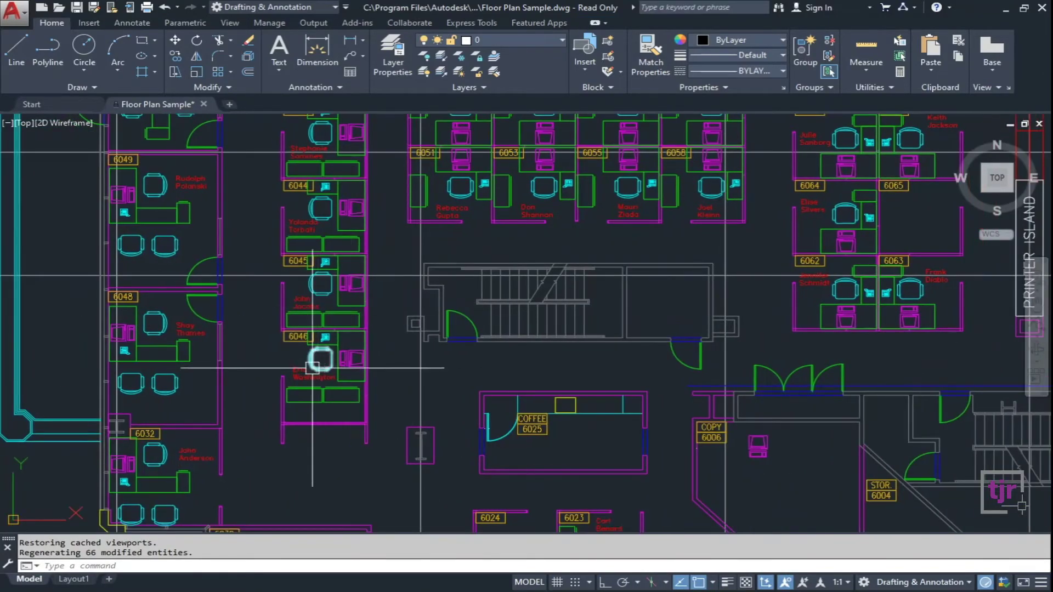
scroll(309, 372, up, 4)
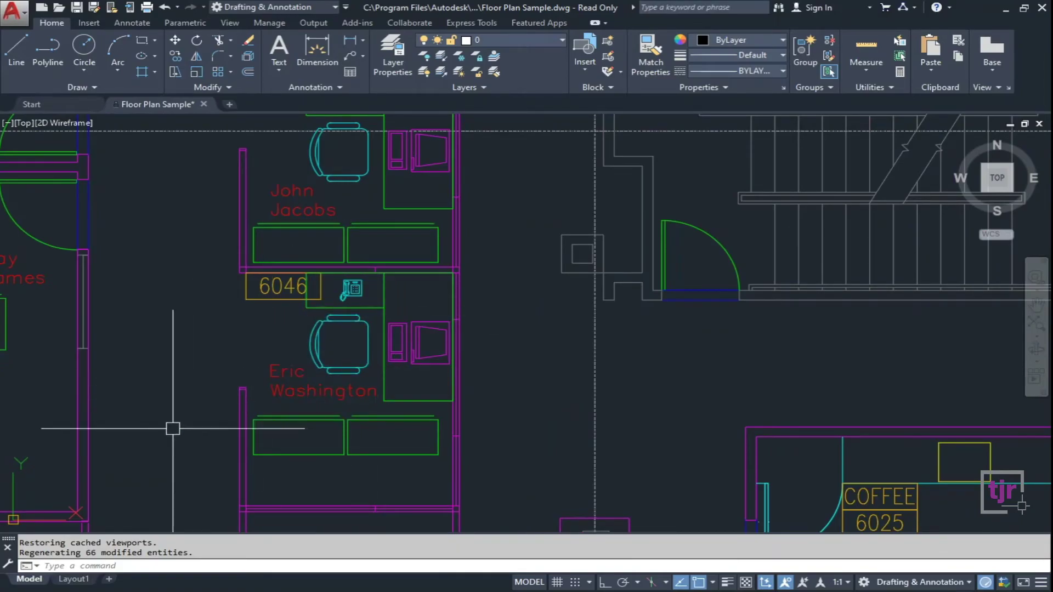
Return to Layout1 and examine the sheet, the viewport border and the floor plan's office furniture.
click(85, 584)
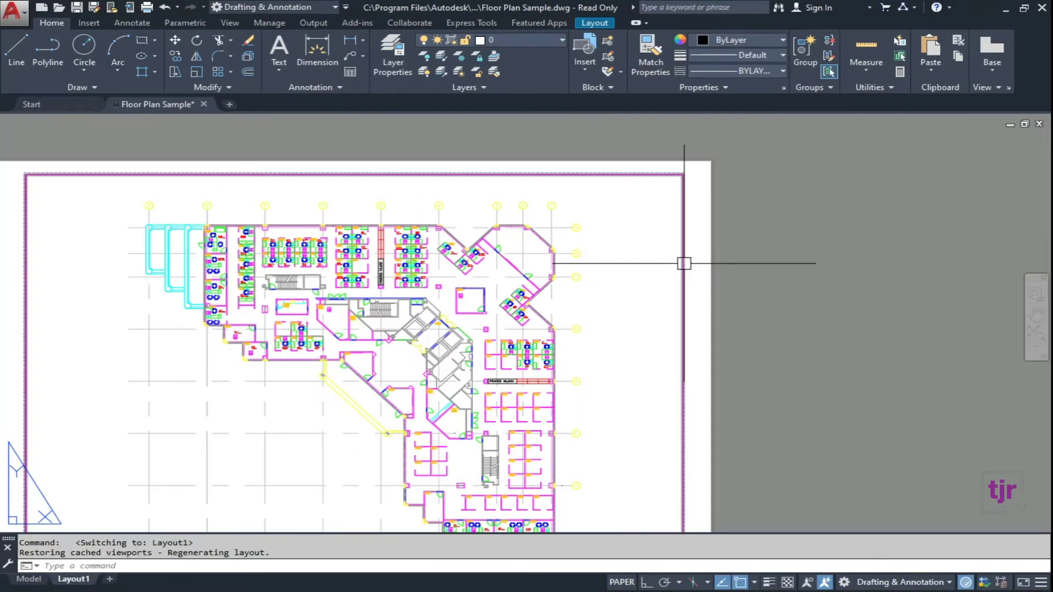
scroll(619, 205, down, 4)
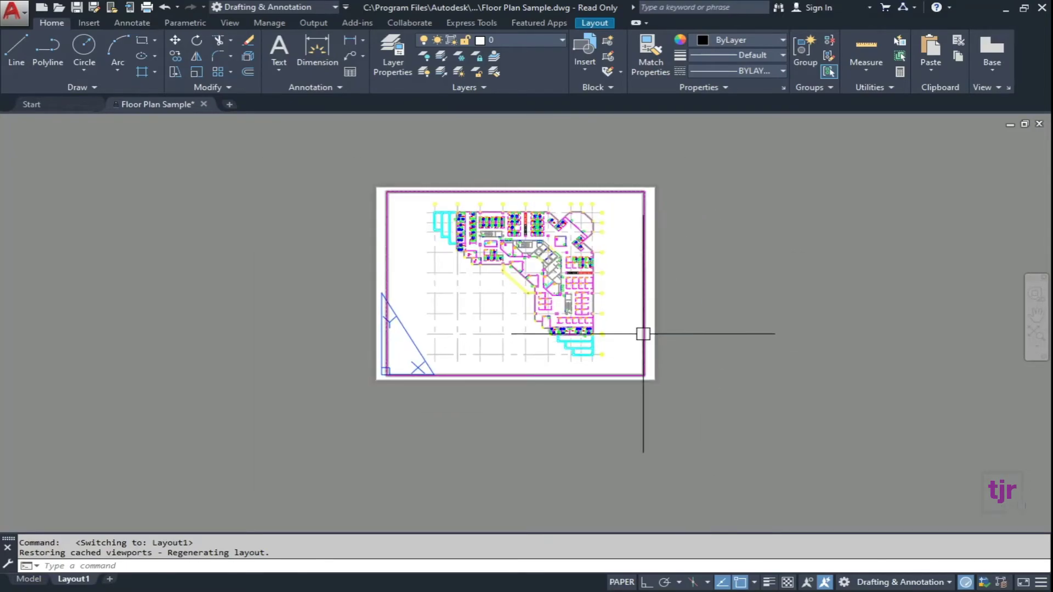
mouse_move(643, 334)
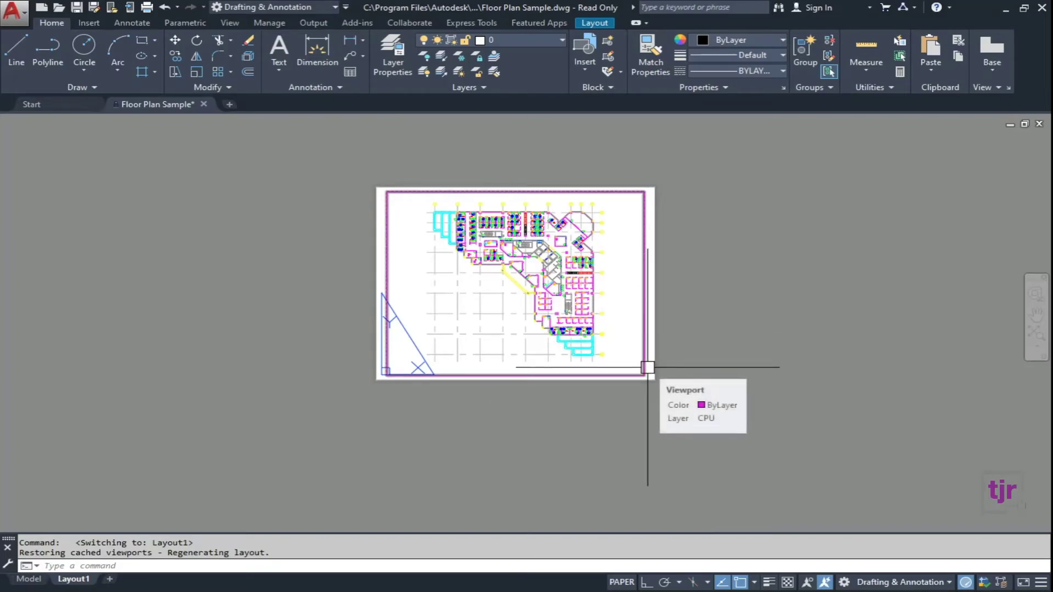
scroll(633, 304, up, 2)
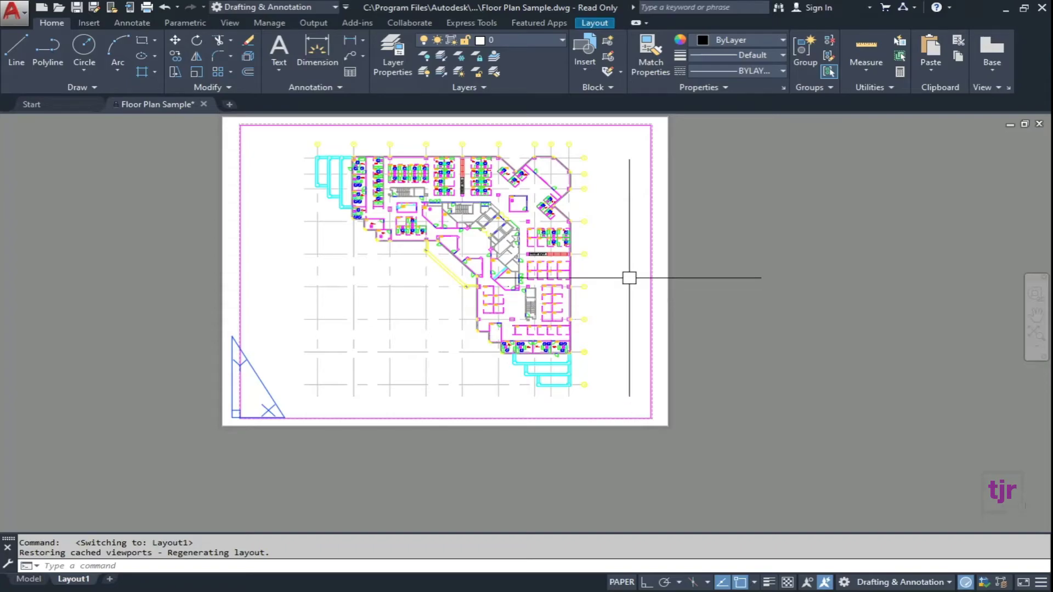
middle_drag(627, 280, 630, 353)
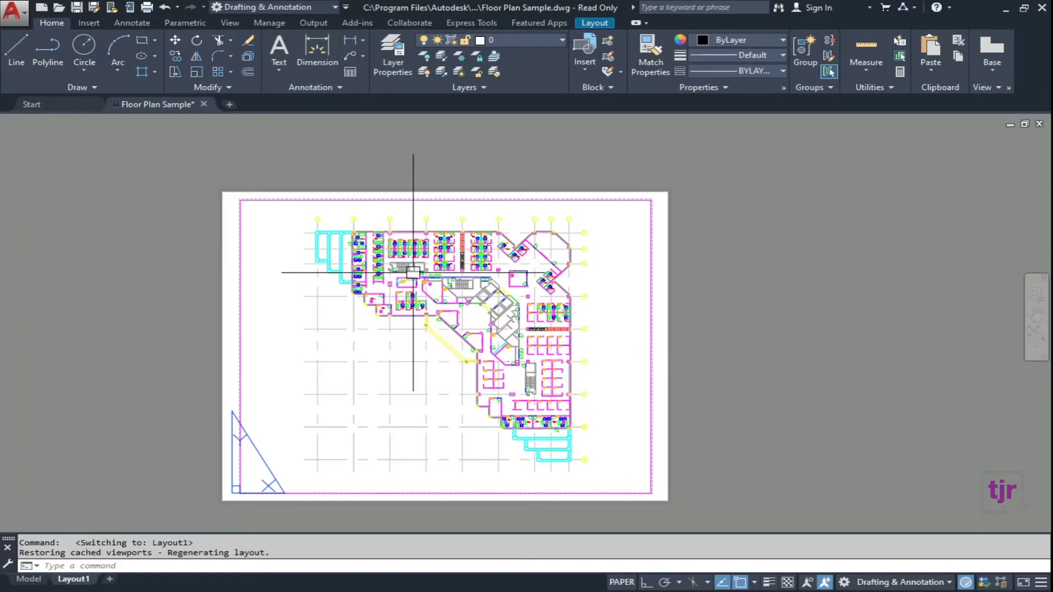
scroll(413, 269, up, 3)
scroll(382, 332, up, 3)
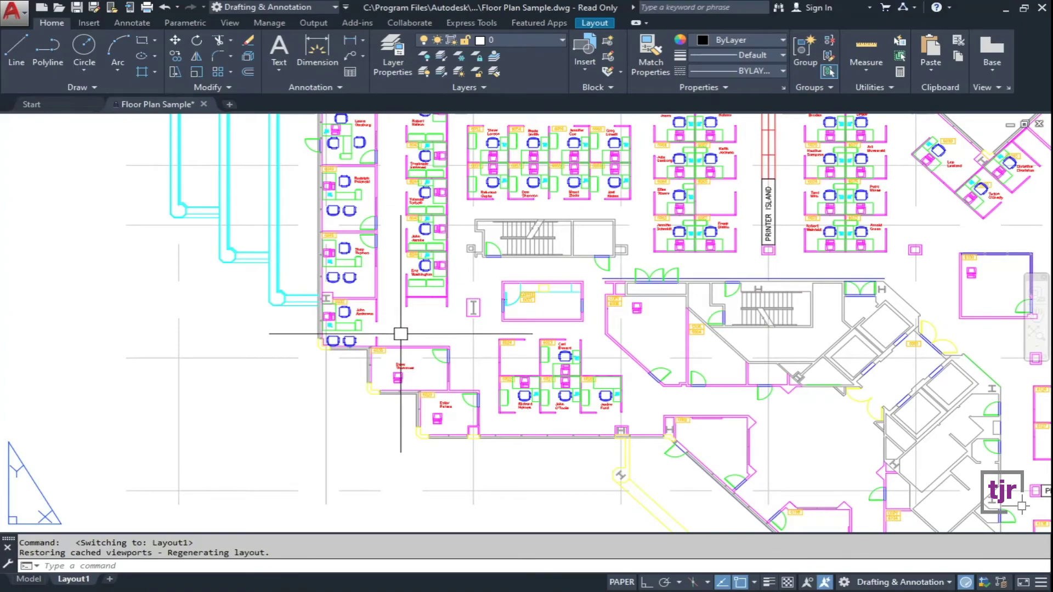
scroll(403, 256, down, 2)
scroll(452, 357, down, 2)
scroll(581, 434, up, 4)
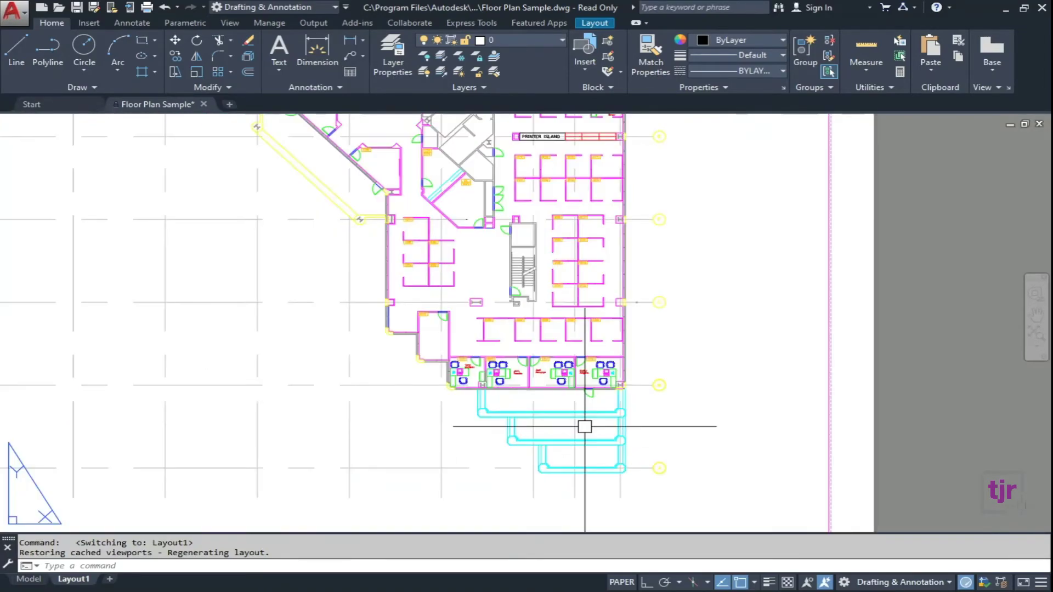
scroll(582, 329, down, 4)
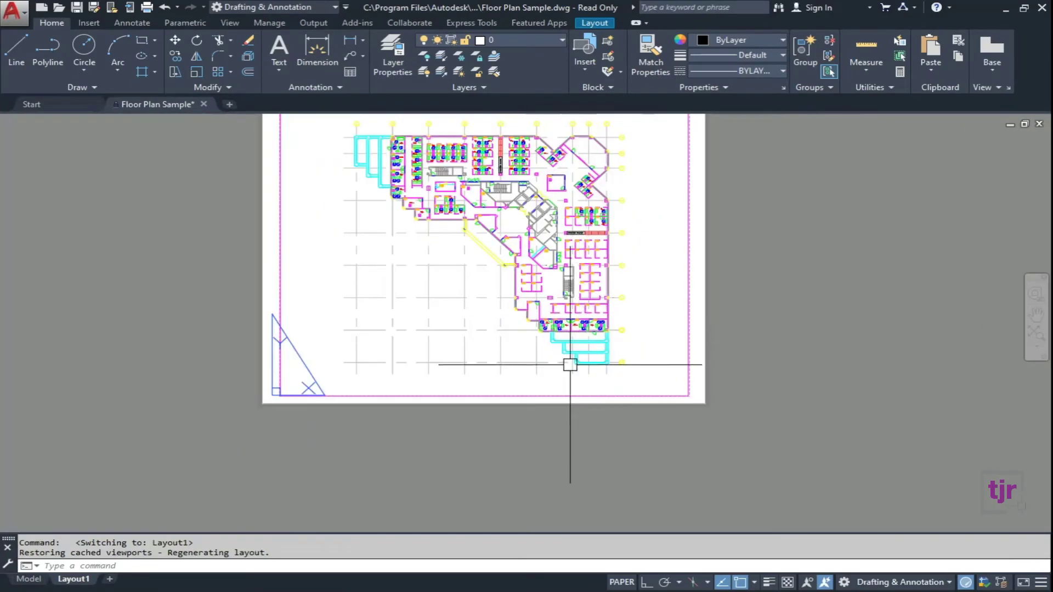
middle_drag(587, 377, 545, 417)
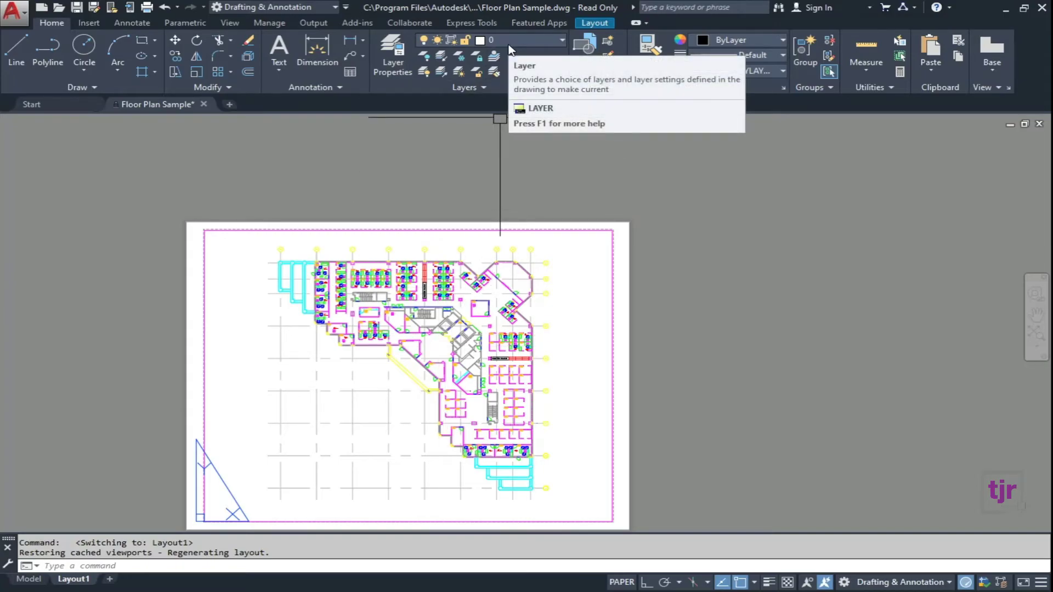
scroll(324, 329, up, 4)
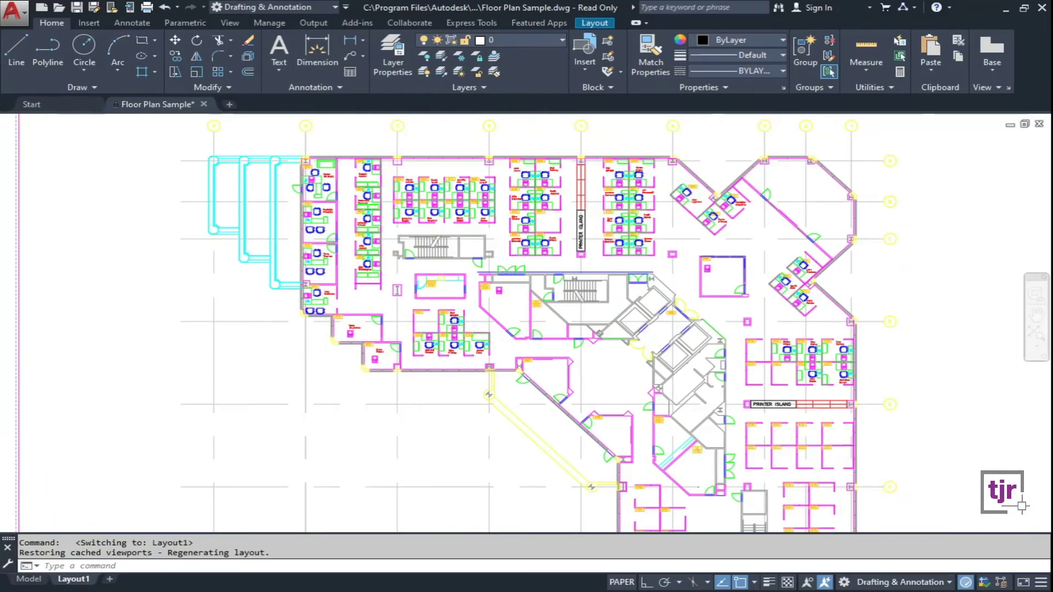
scroll(323, 330, up, 4)
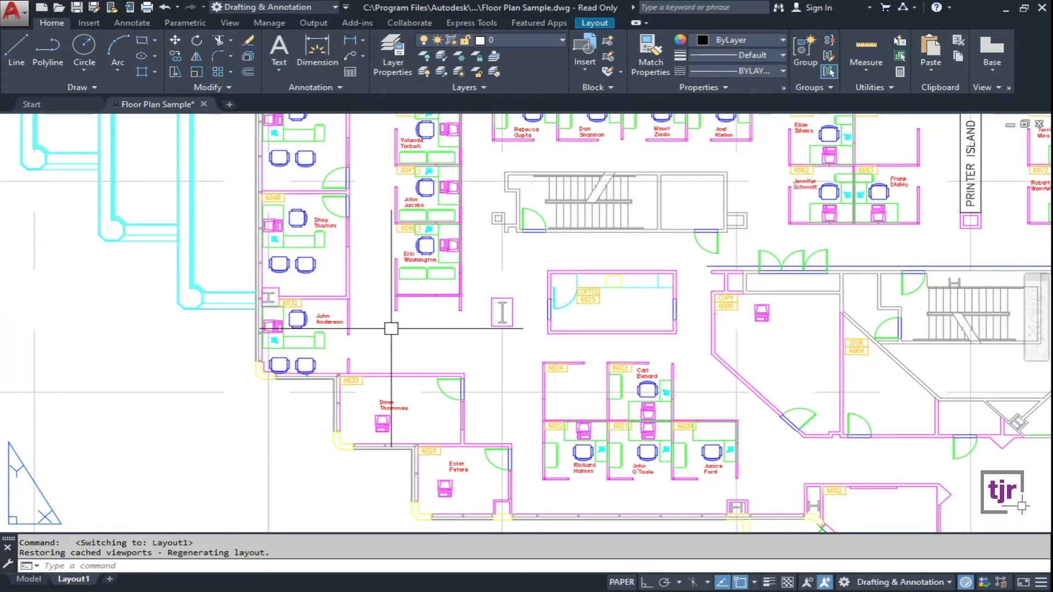
text(LAY)
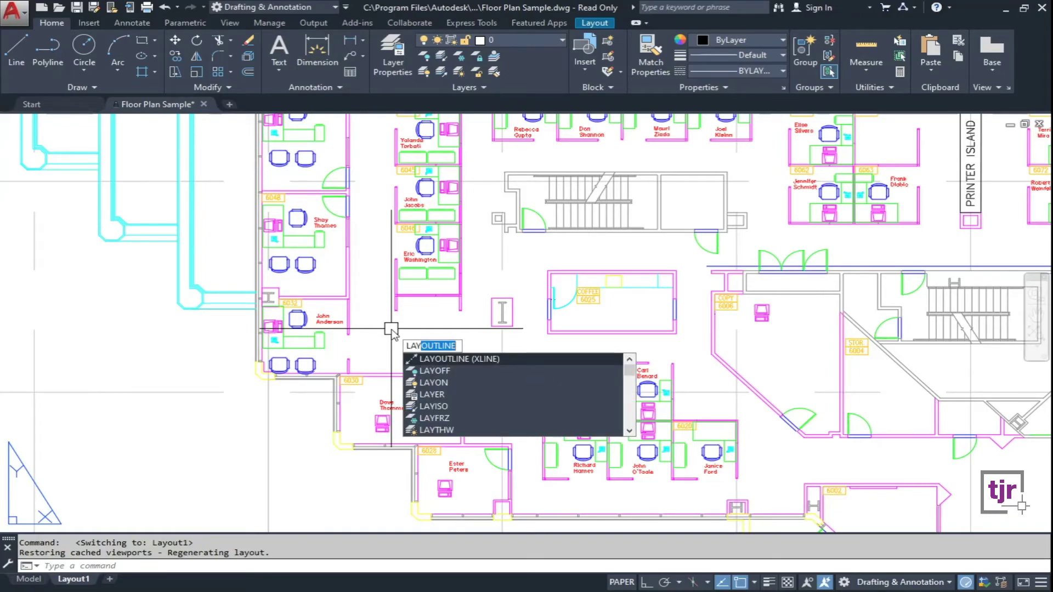
text(FRX)
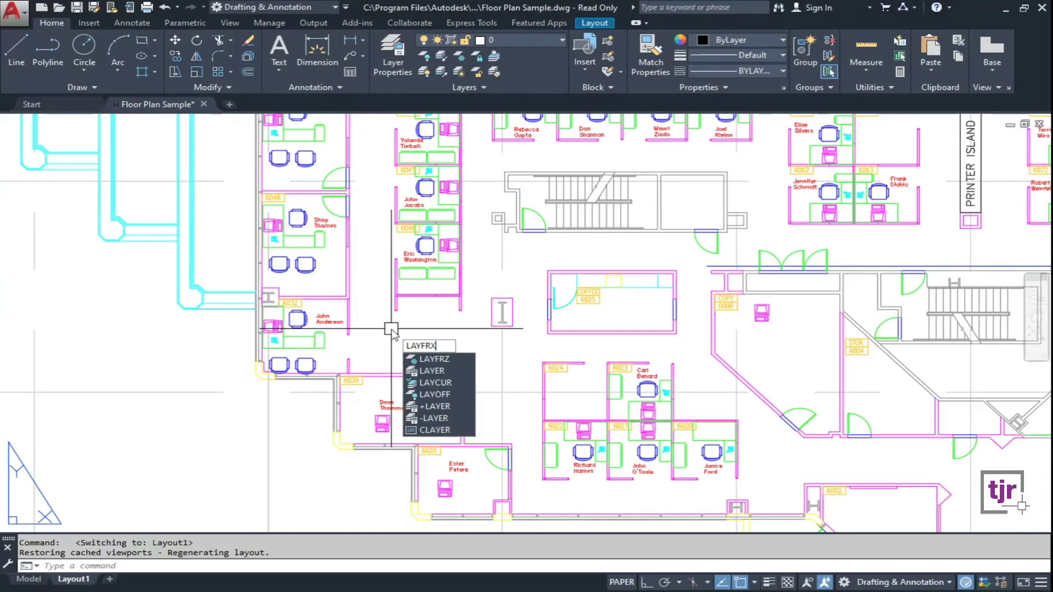
text(CZ)
key(Return)
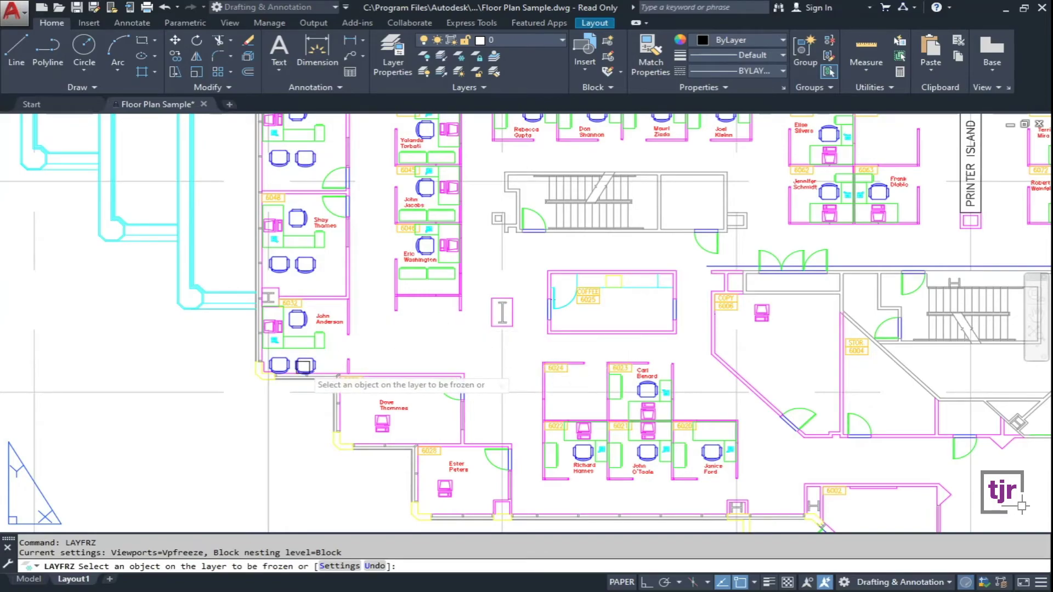
scroll(301, 366, up, 5)
click(326, 334)
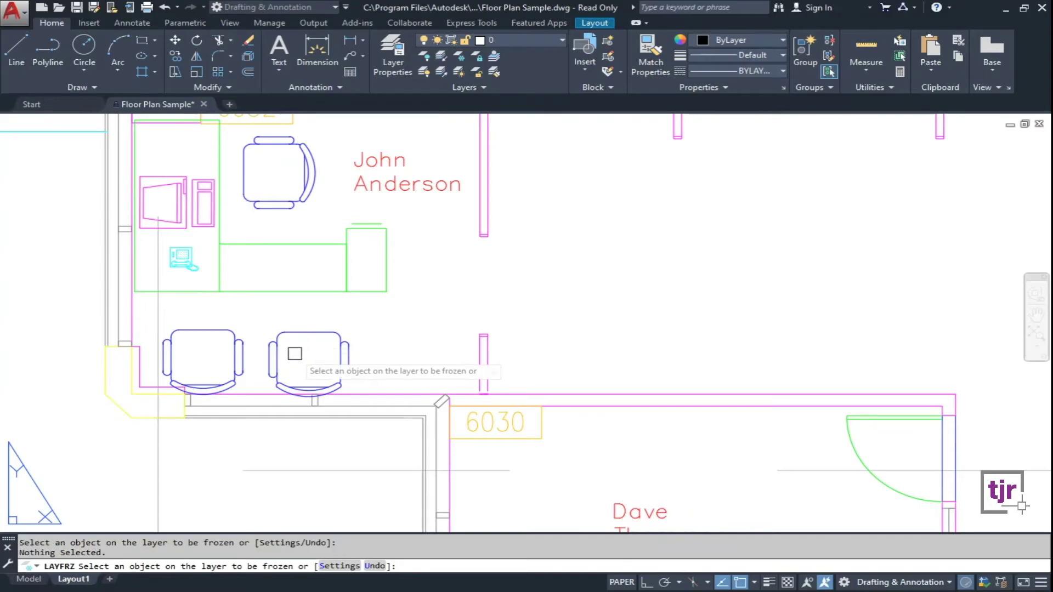
scroll(291, 351, down, 6)
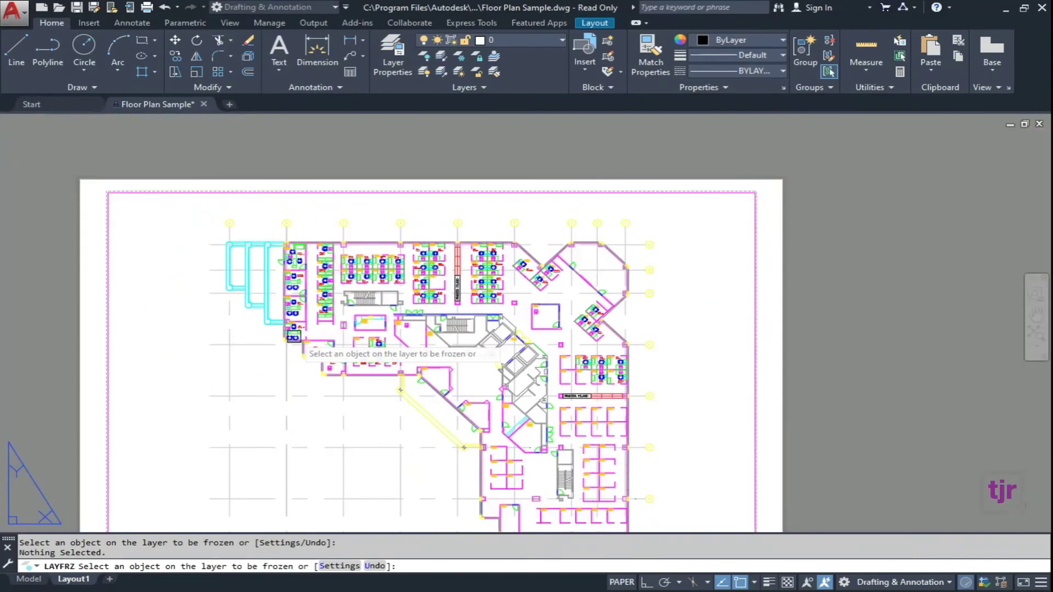
key(Escape)
Activate model space in the Layout1 viewport and freeze the layers of the chairs and desks there with LAYFRZ.
click(300, 346)
double_click(300, 346)
scroll(294, 332, up, 6)
key(Escape)
key(Escape)
text(LAYFRZ)
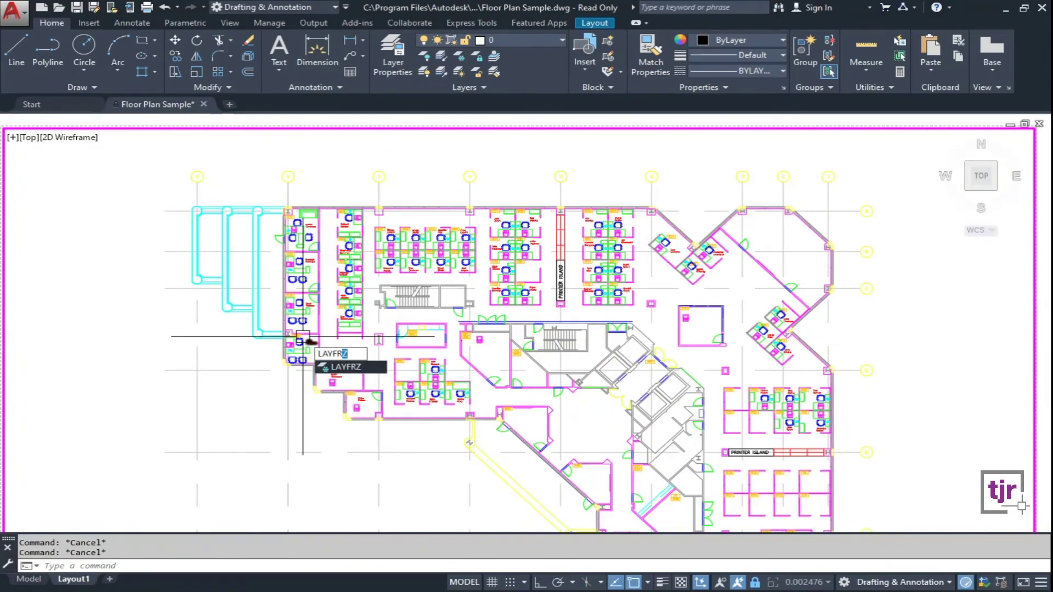
key(Return)
scroll(304, 357, up, 5)
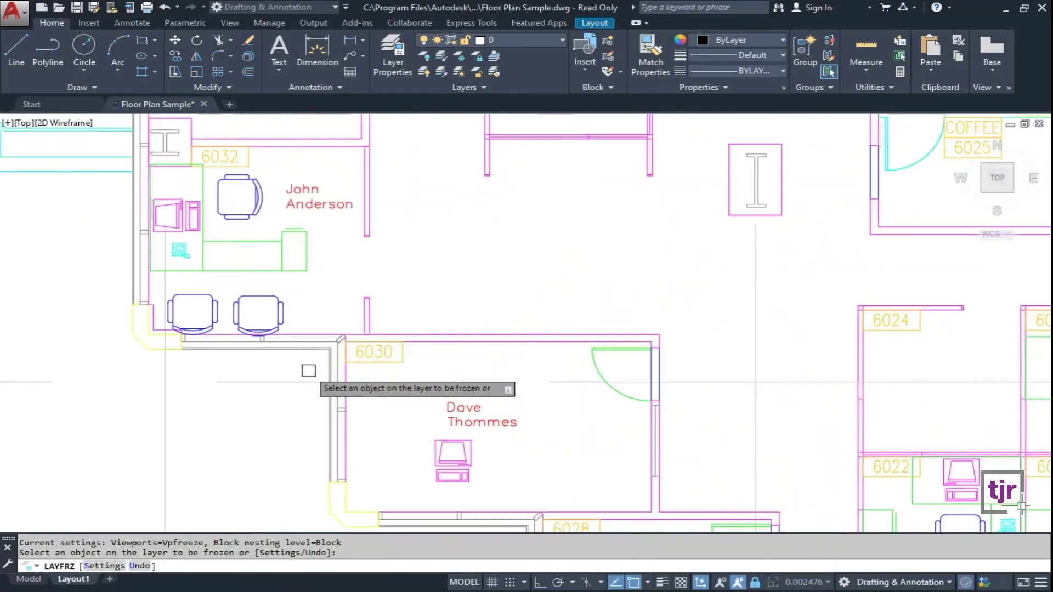
click(283, 324)
click(275, 272)
Freeze current layer 0 in the viewport, agreeing to Vpfreeze it, and also freeze the computers' CPU layer.
scroll(313, 353, down, 5)
scroll(337, 338, up, 5)
click(332, 327)
click(357, 363)
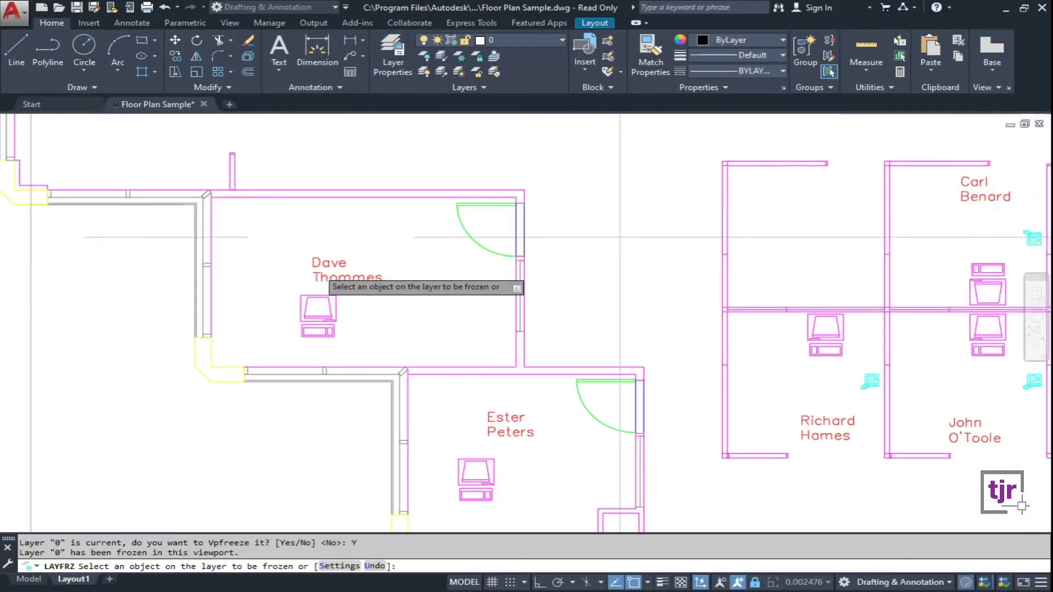
scroll(341, 329, down, 5)
scroll(351, 274, up, 5)
click(350, 268)
click(381, 305)
click(359, 266)
click(393, 305)
middle_drag(411, 249, 303, 317)
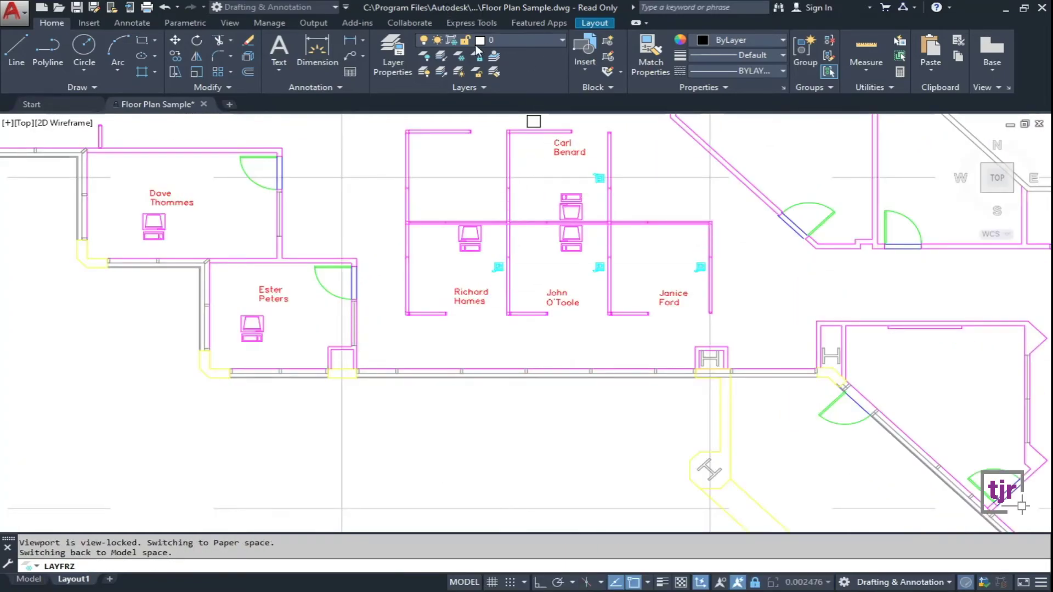
click(470, 240)
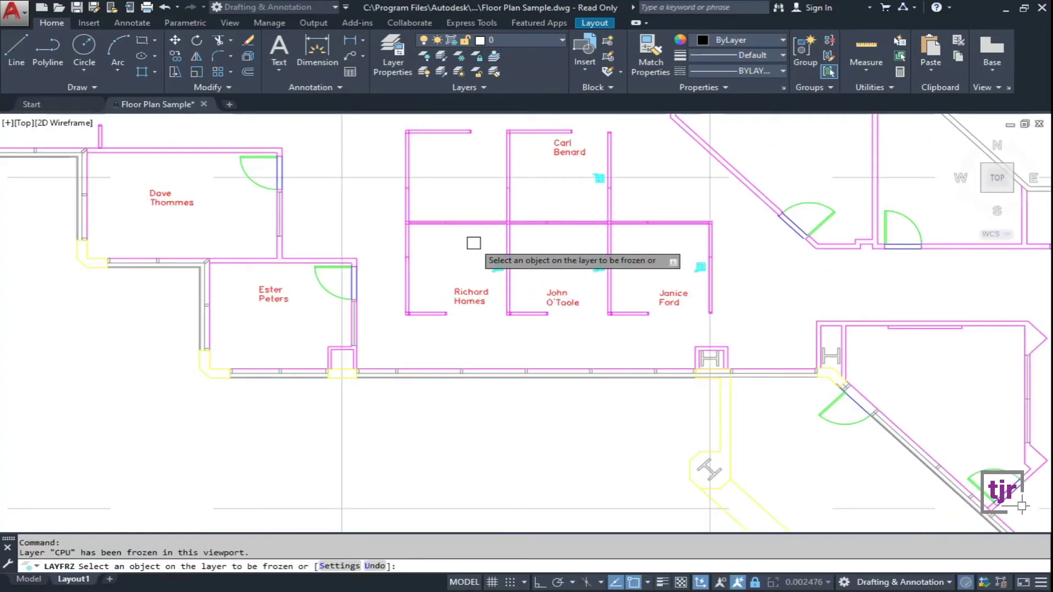
Freeze the desk phones' layer in the viewport, agreeing to Vpfreeze current layer 0 when asked, and end the LAYFRZ command.
middle_drag(304, 182, 378, 315)
middle_drag(212, 179, 285, 372)
middle_drag(285, 253, 315, 301)
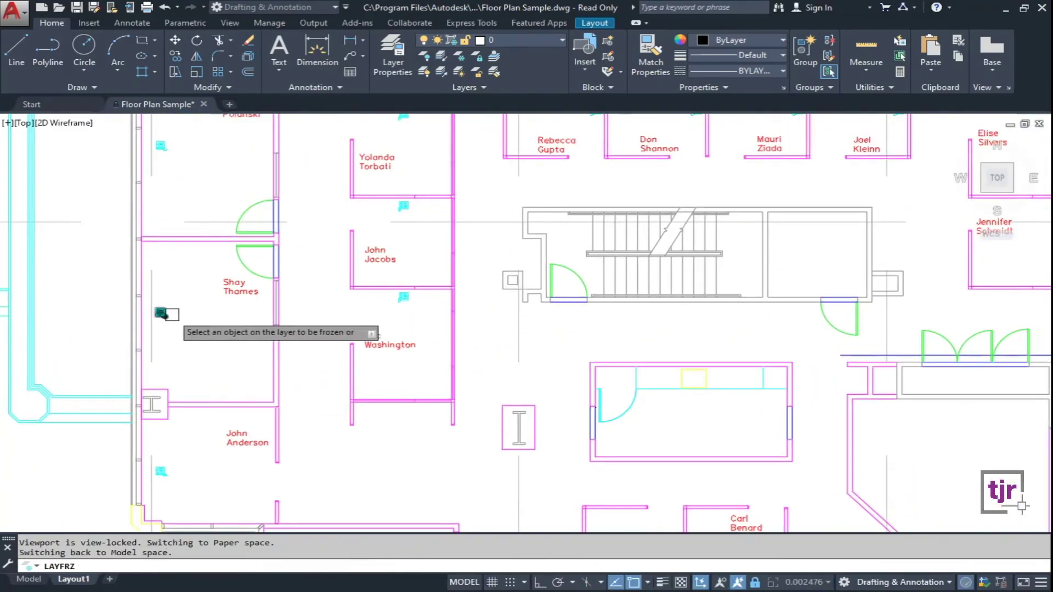
scroll(156, 326, up, 4)
scroll(153, 323, up, 3)
click(212, 276)
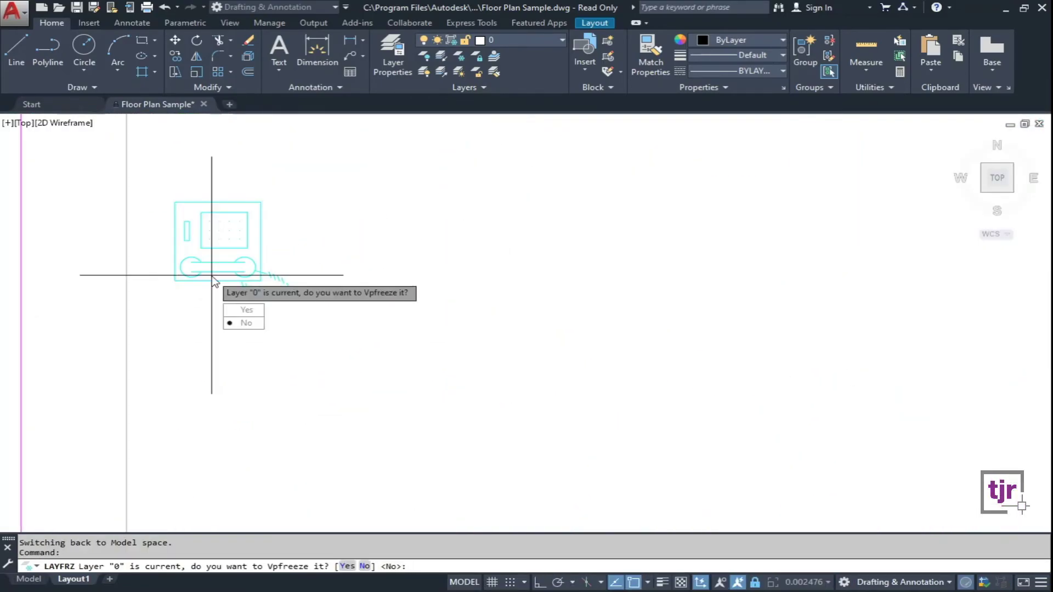
click(231, 314)
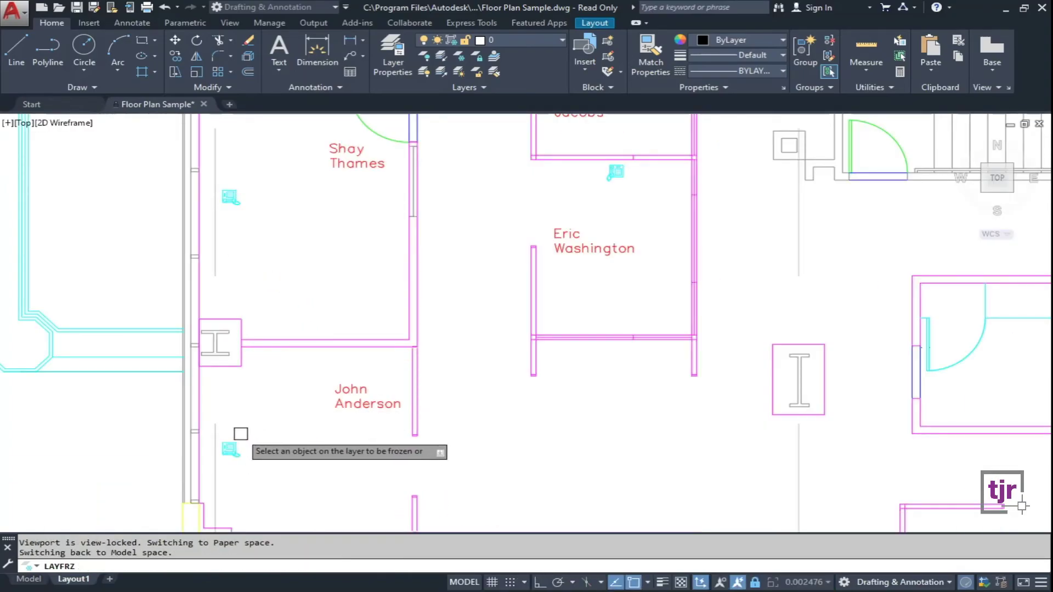
click(233, 448)
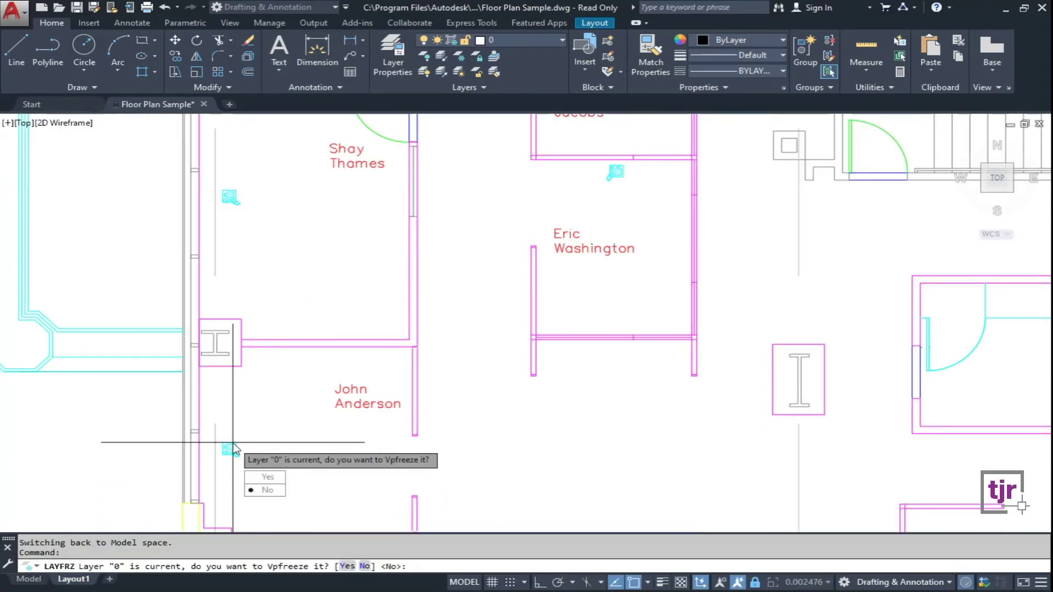
click(260, 479)
scroll(223, 331, down, 5)
scroll(388, 435, up, 5)
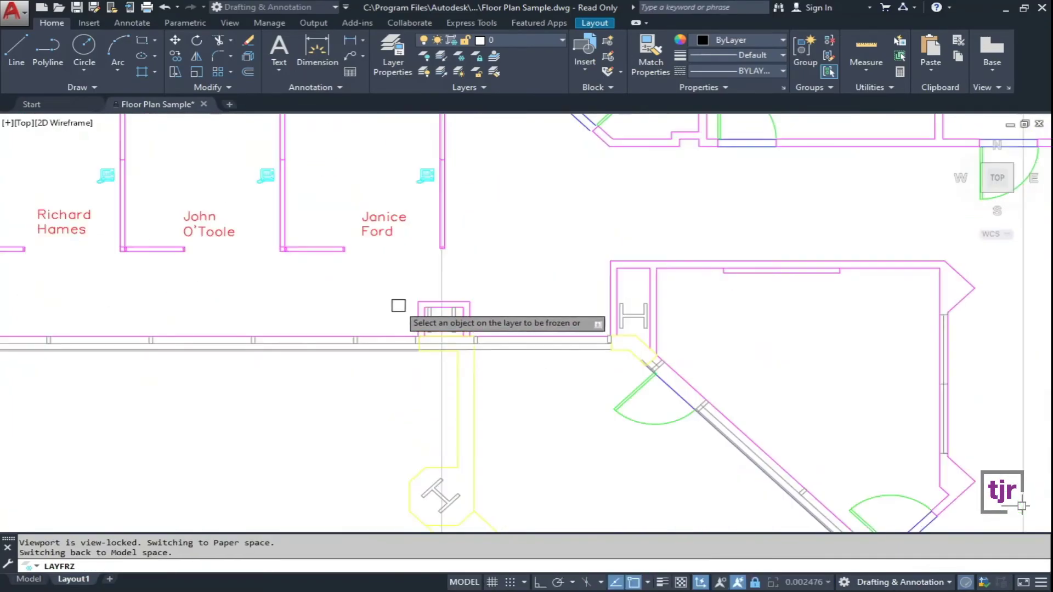
click(415, 184)
scroll(344, 356, down, 5)
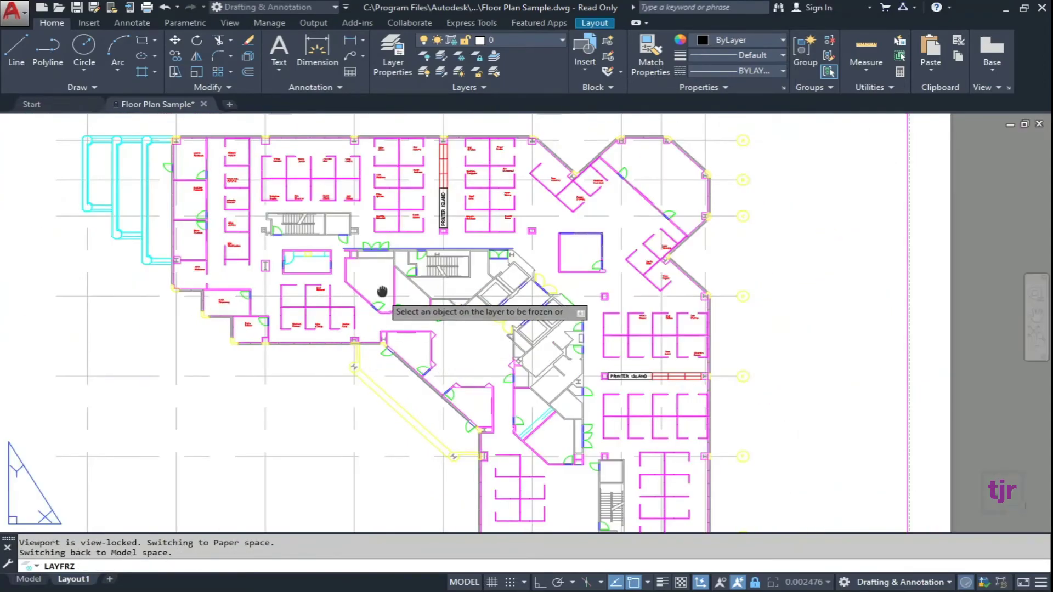
key(Escape)
key(Escape)
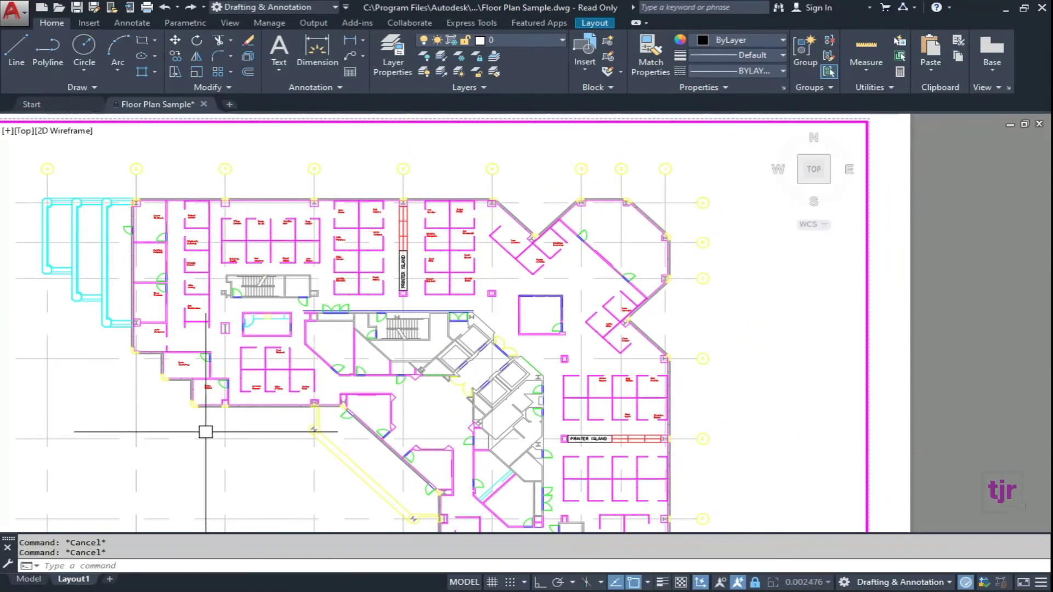
Examine the chairs, desks, computers and phones in Model, and return to Layout1 to compare the floor plan there.
scroll(469, 207, down, 2)
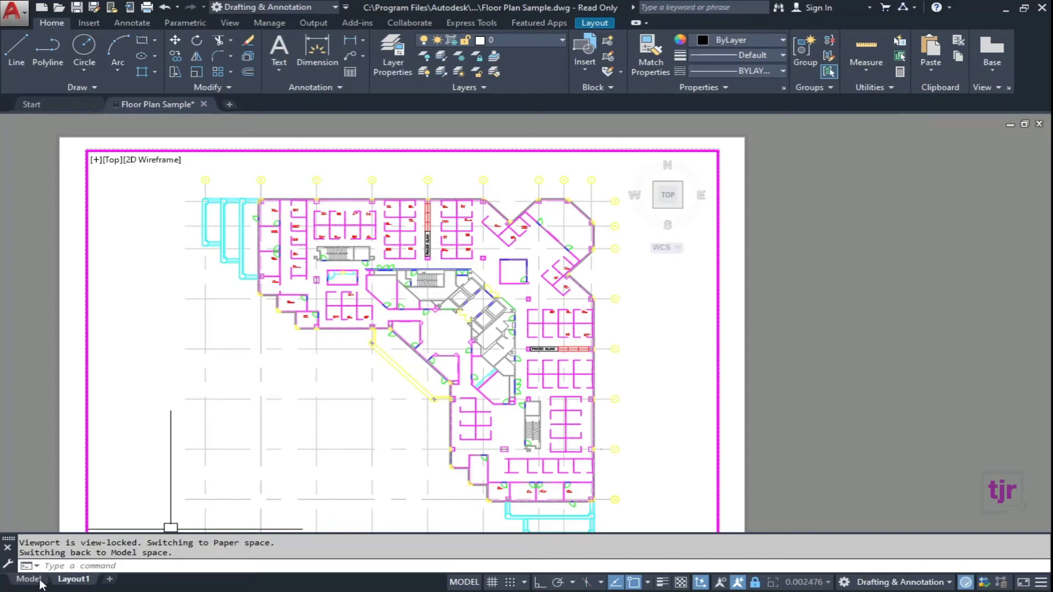
click(38, 582)
scroll(491, 271, down, 4)
middle_drag(537, 376, 405, 366)
scroll(314, 349, up, 3)
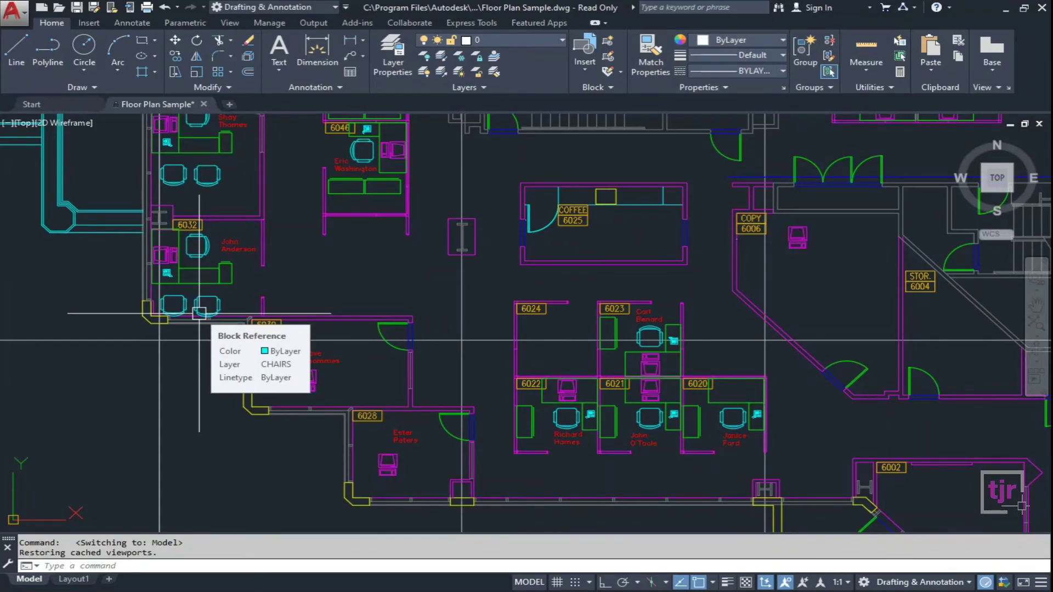
scroll(326, 256, down, 5)
middle_drag(487, 311, 454, 366)
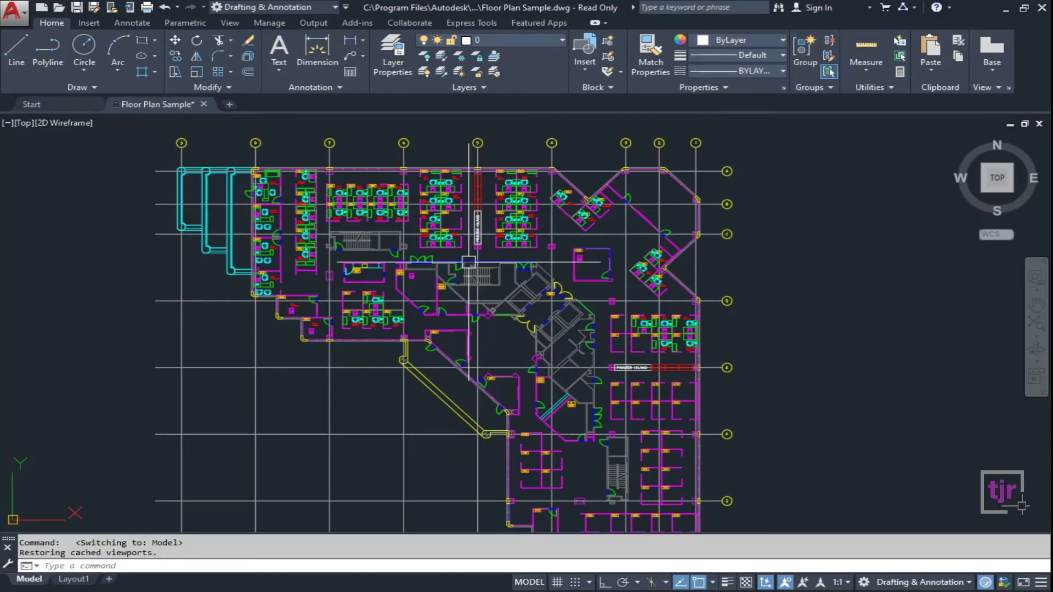
scroll(450, 222, up, 4)
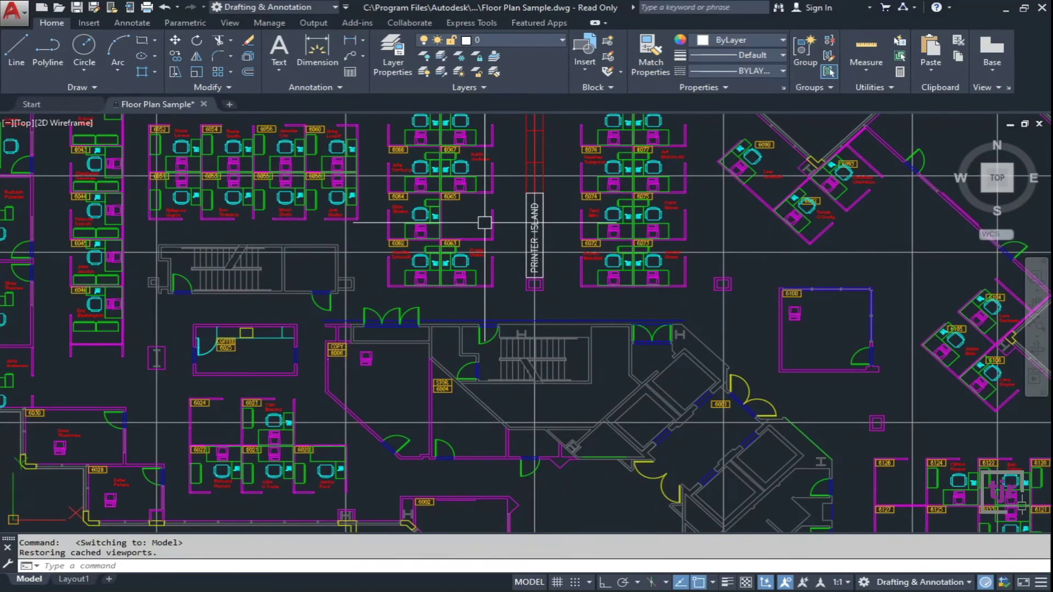
scroll(483, 223, down, 5)
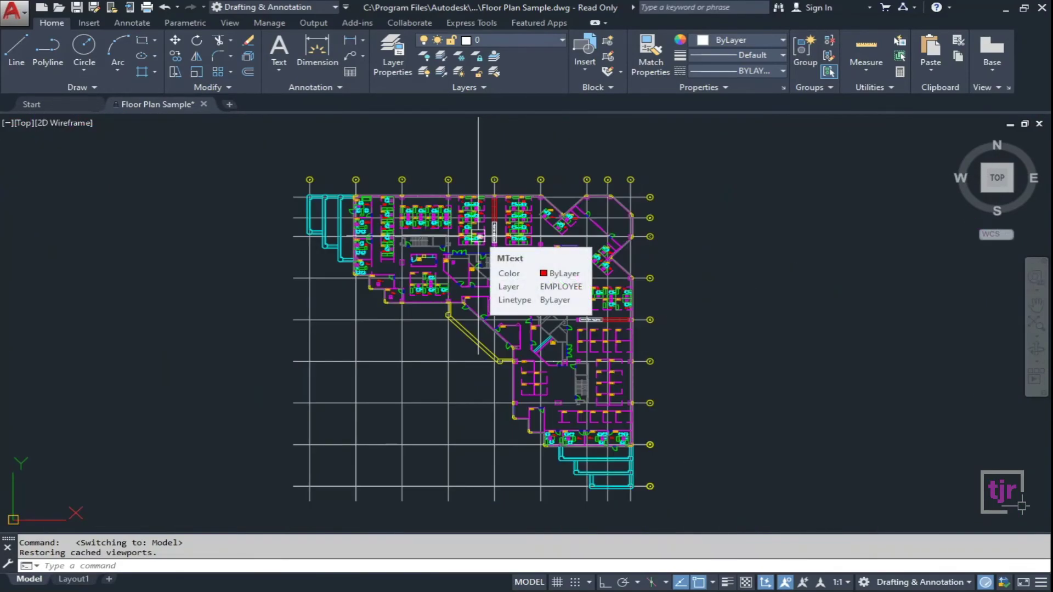
scroll(478, 235, up, 4)
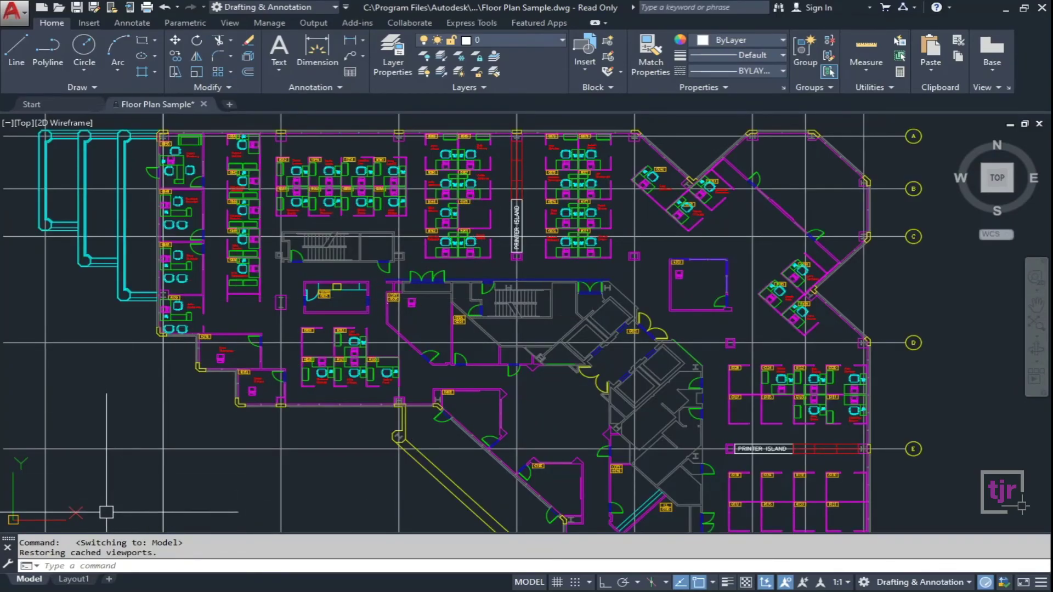
click(76, 581)
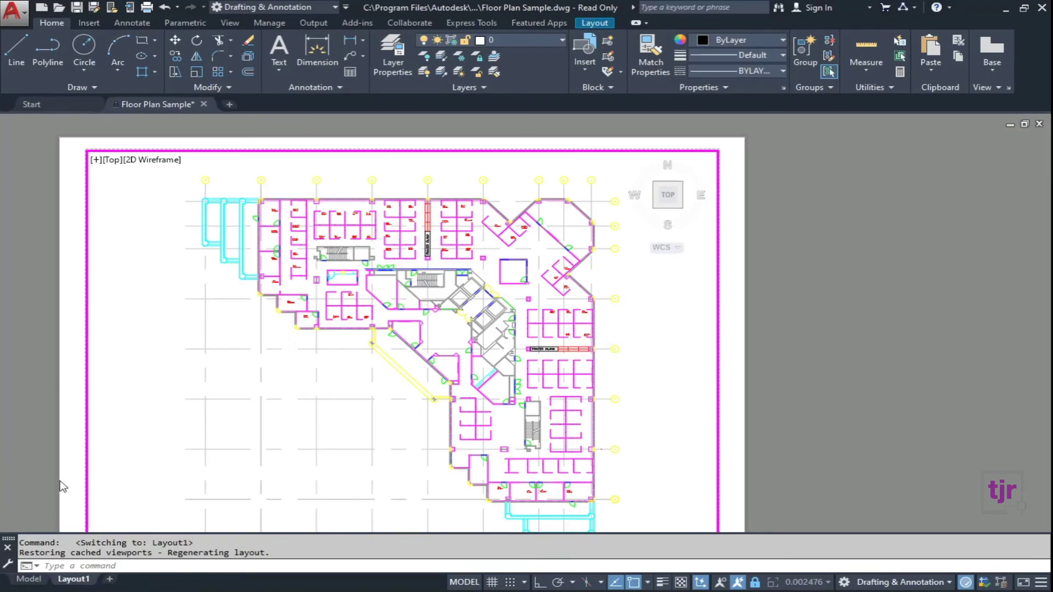
Create two new layouts, Layout2 and Layout3, open each one, and return to Layout2.
click(111, 580)
click(123, 580)
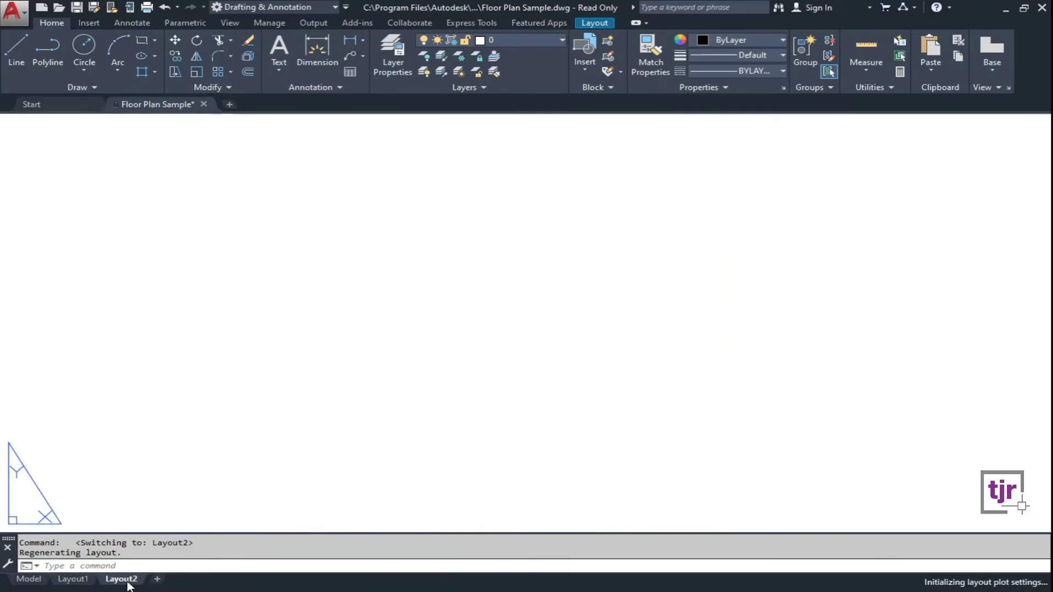
click(158, 581)
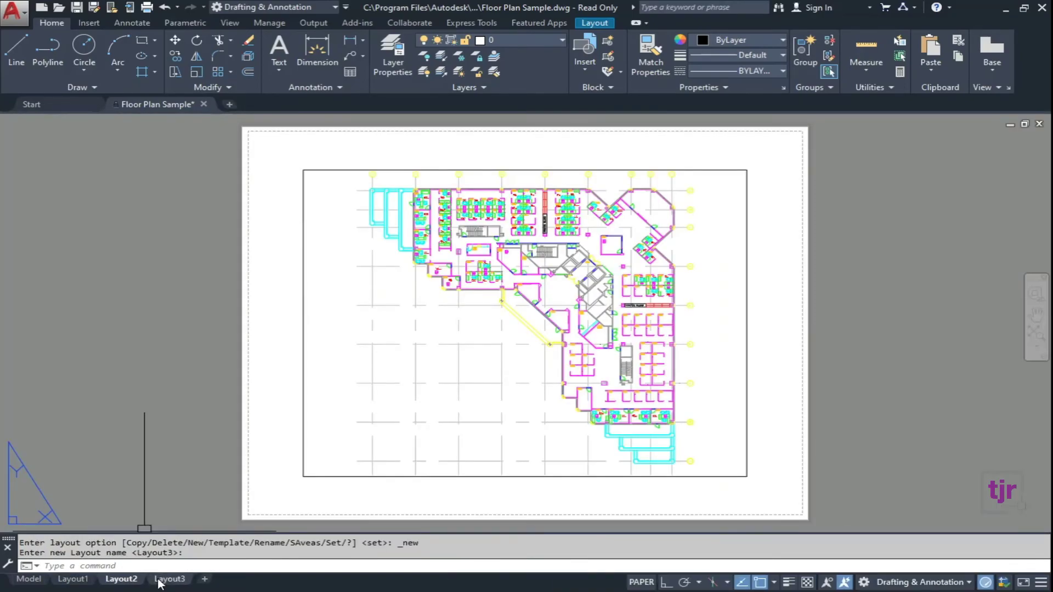
click(169, 581)
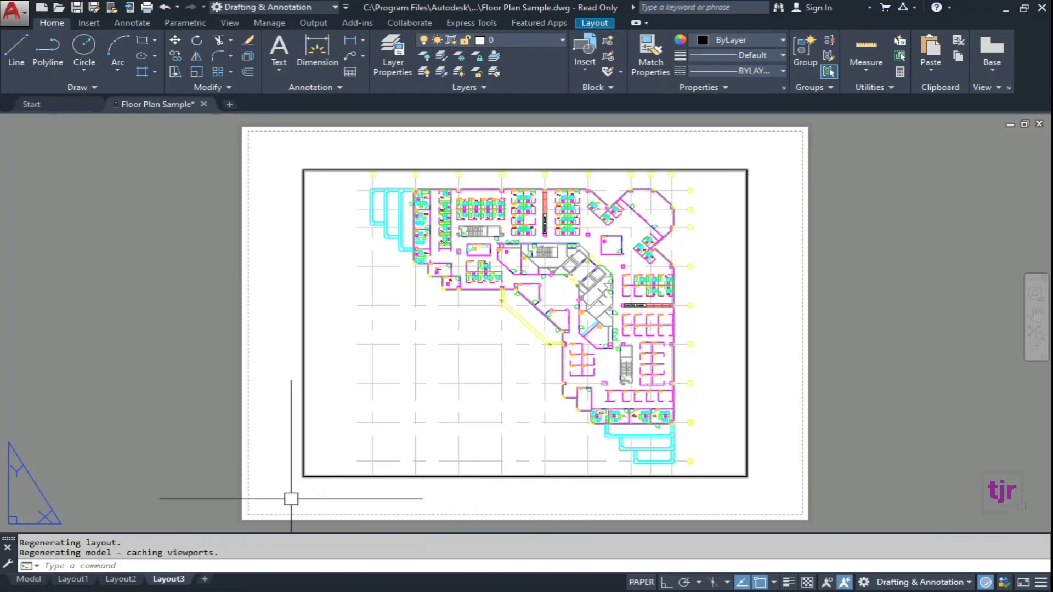
click(120, 580)
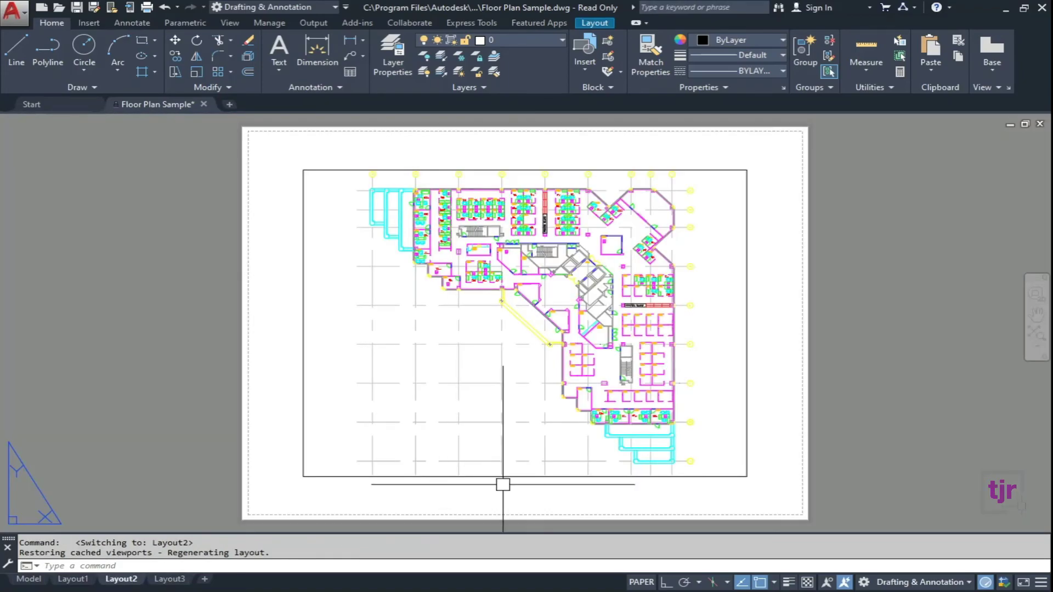
Compare the office furniture and equipment shown in the Layout2 viewport with the floor plan in the Layout1 viewport.
scroll(488, 207, up, 6)
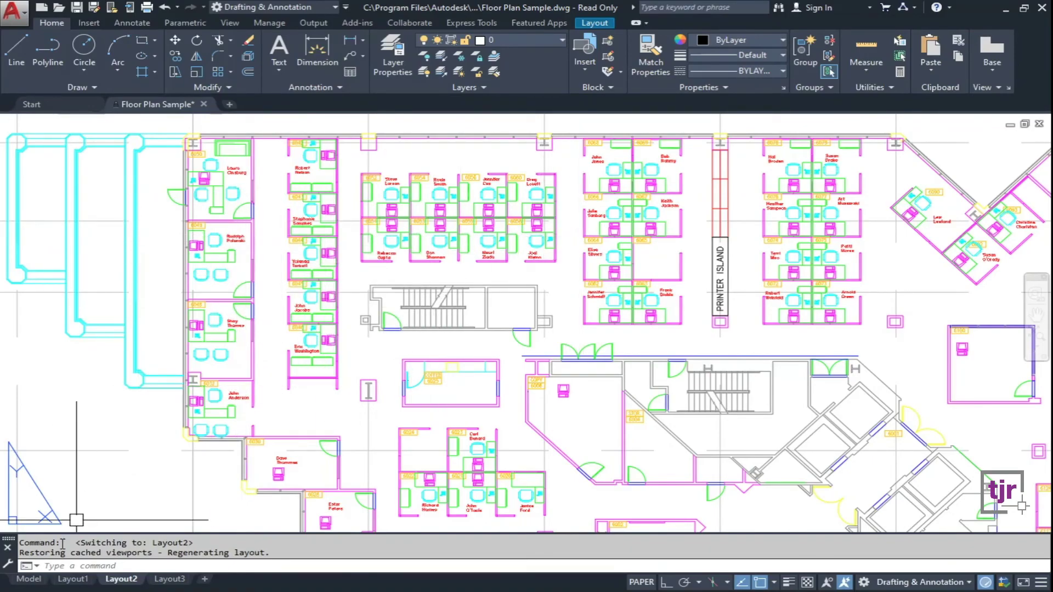
click(71, 580)
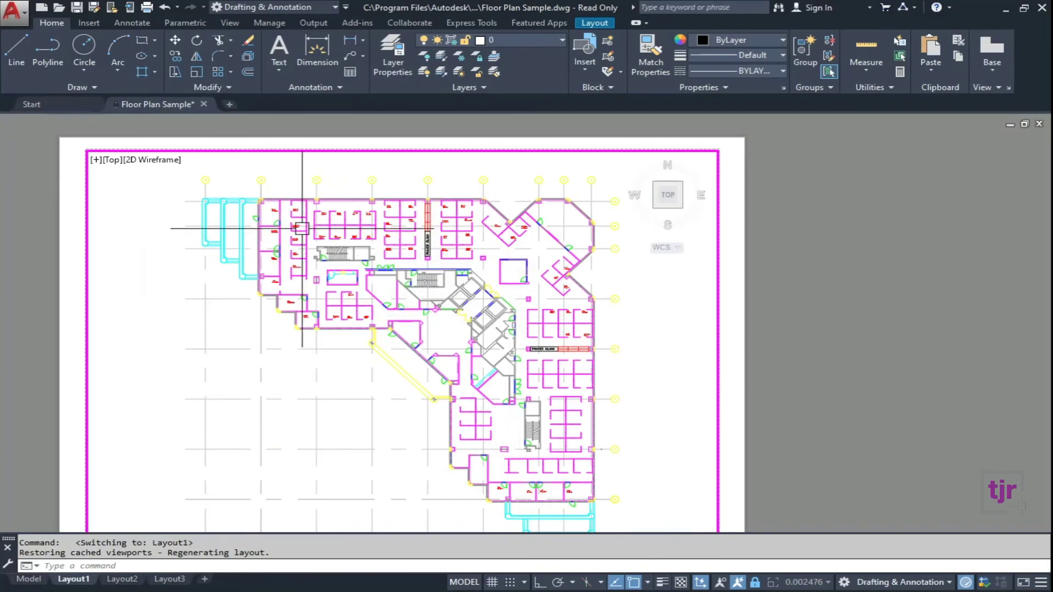
scroll(300, 231, down, 5)
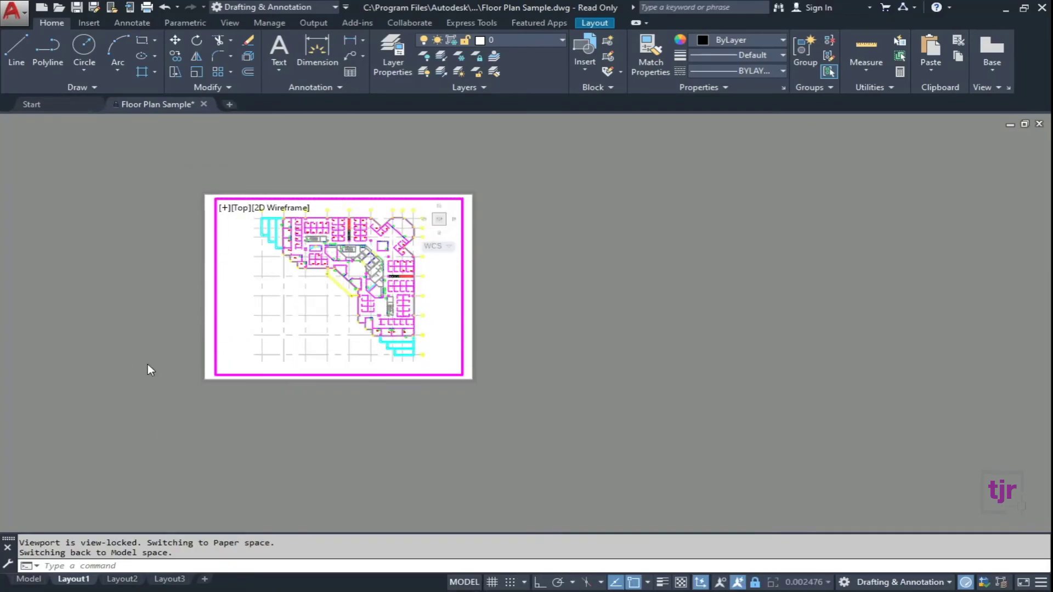
click(136, 580)
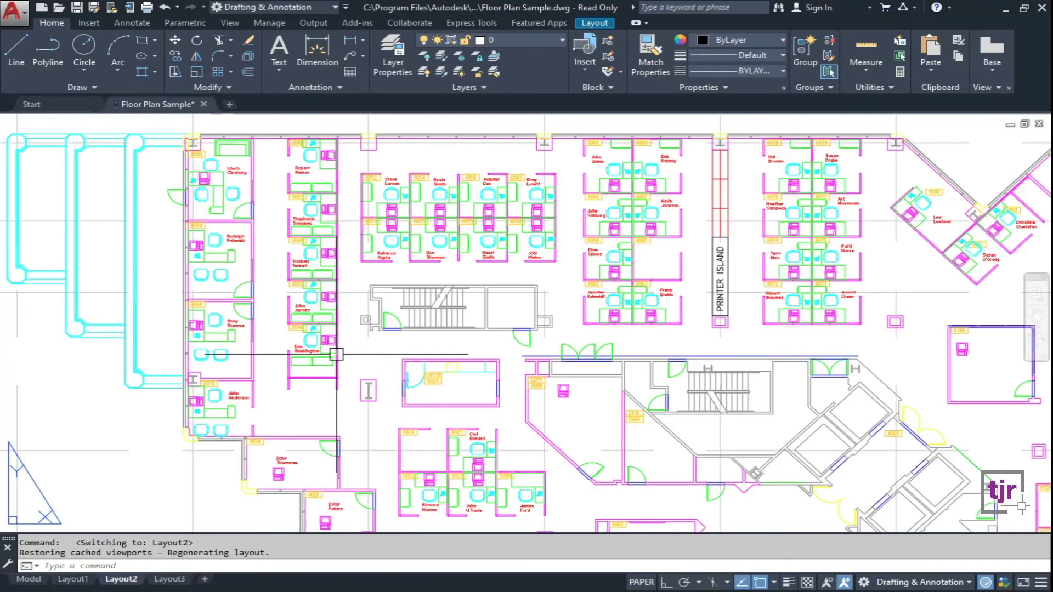
scroll(246, 306, down, 3)
scroll(261, 352, up, 2)
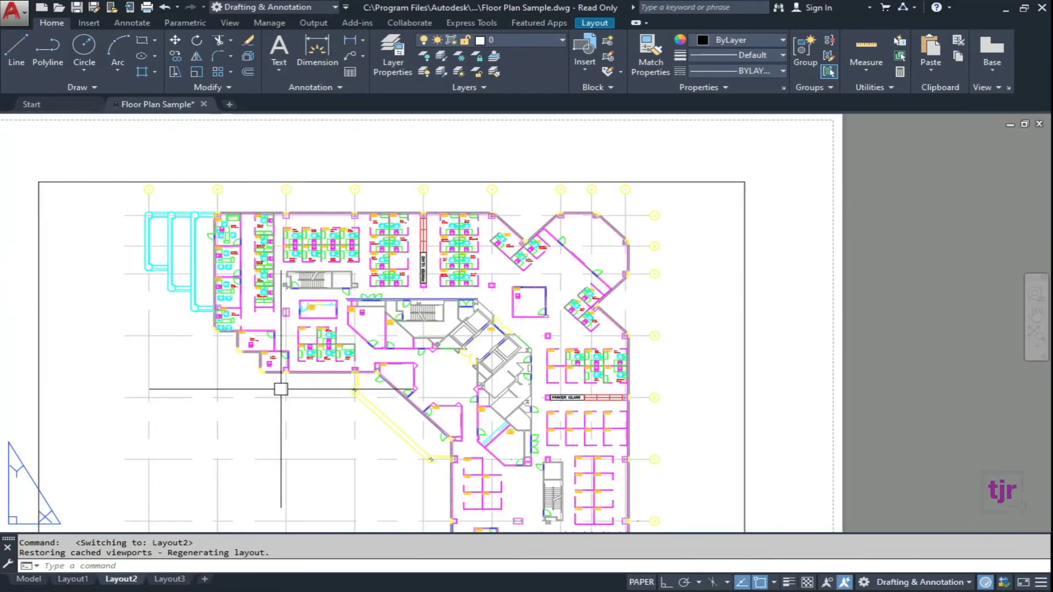
scroll(184, 317, up, 2)
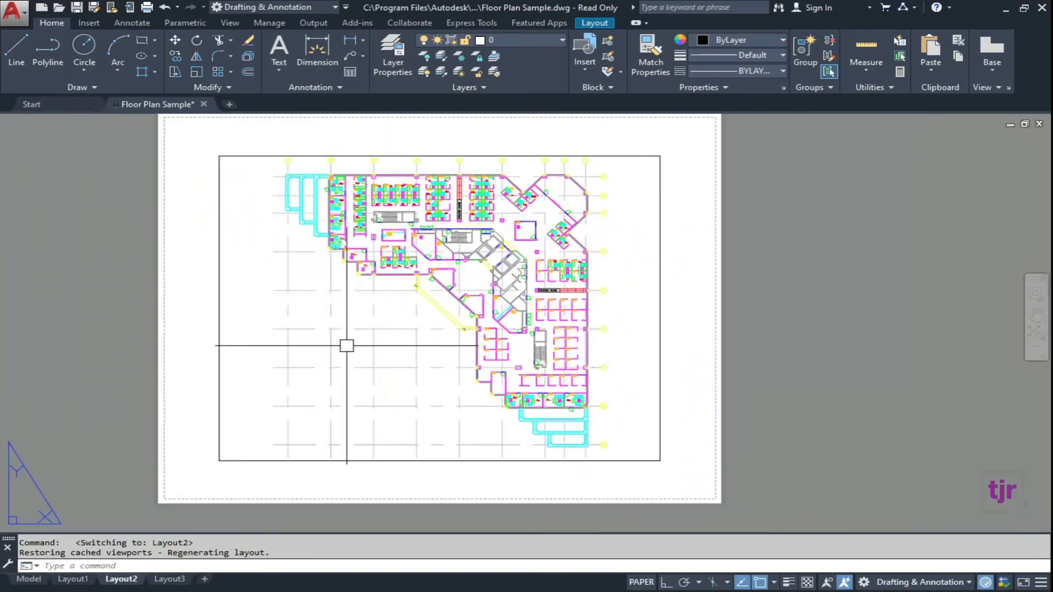
click(73, 579)
scroll(367, 387, up, 5)
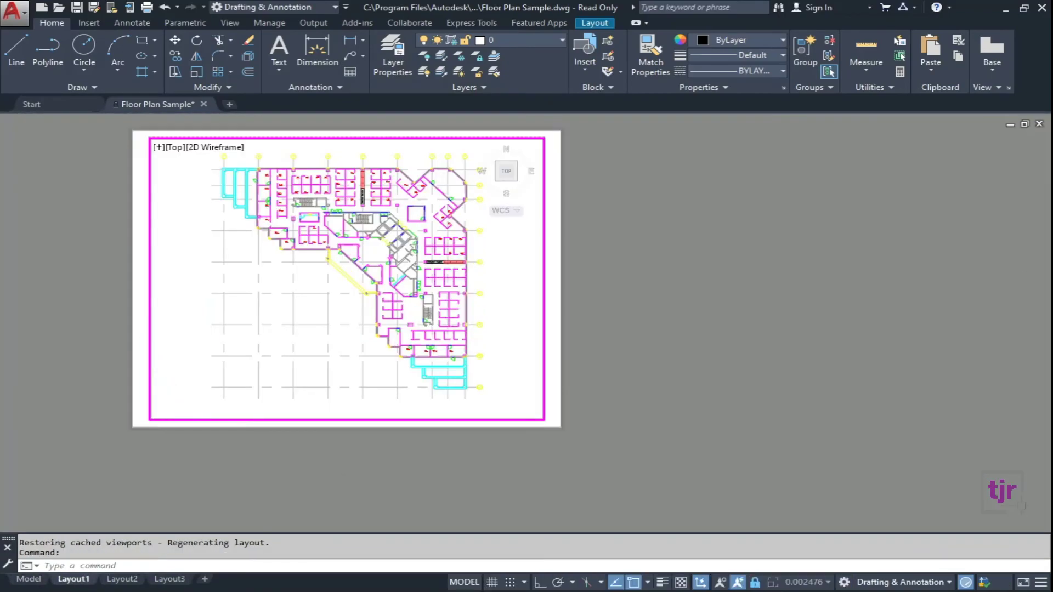
scroll(367, 387, down, 2)
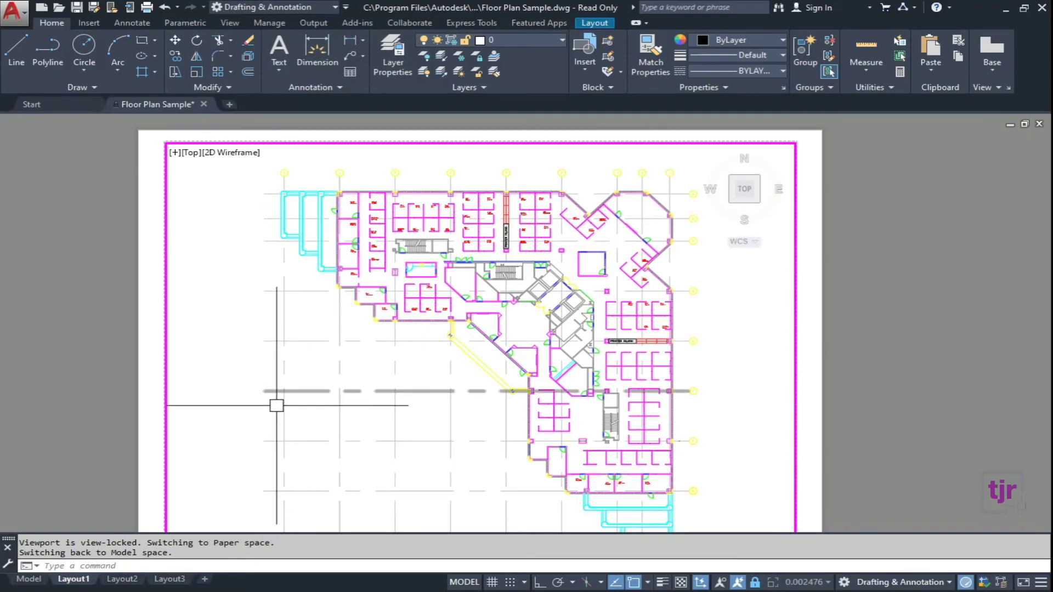
Through the Layout1 viewport, erase the grid lines crossing the empty area southwest of the floor plan using a crossing selection.
scroll(376, 400, up, 4)
click(432, 424)
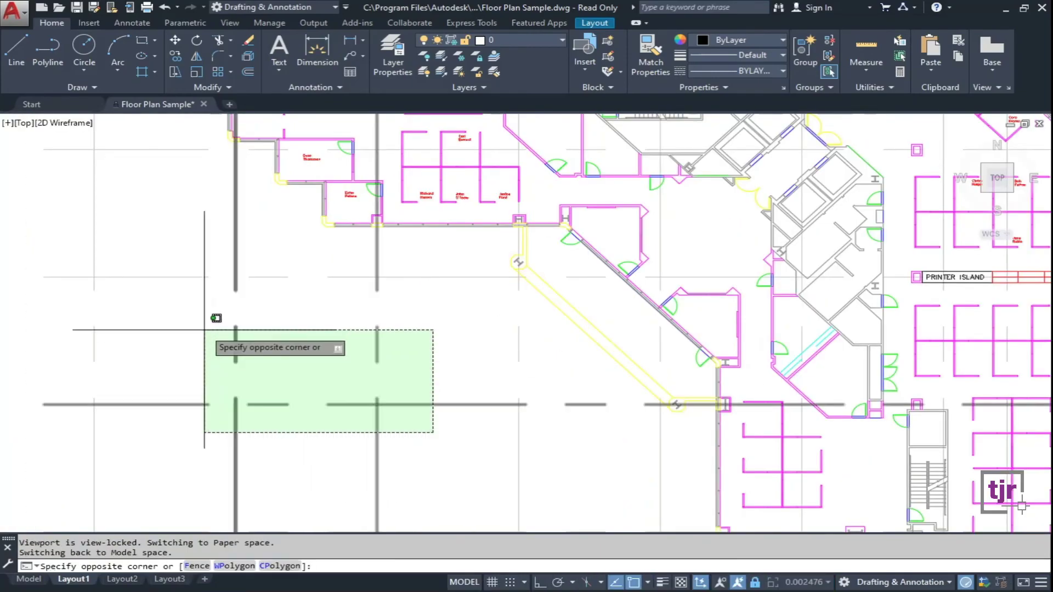
click(199, 328)
key(Delete)
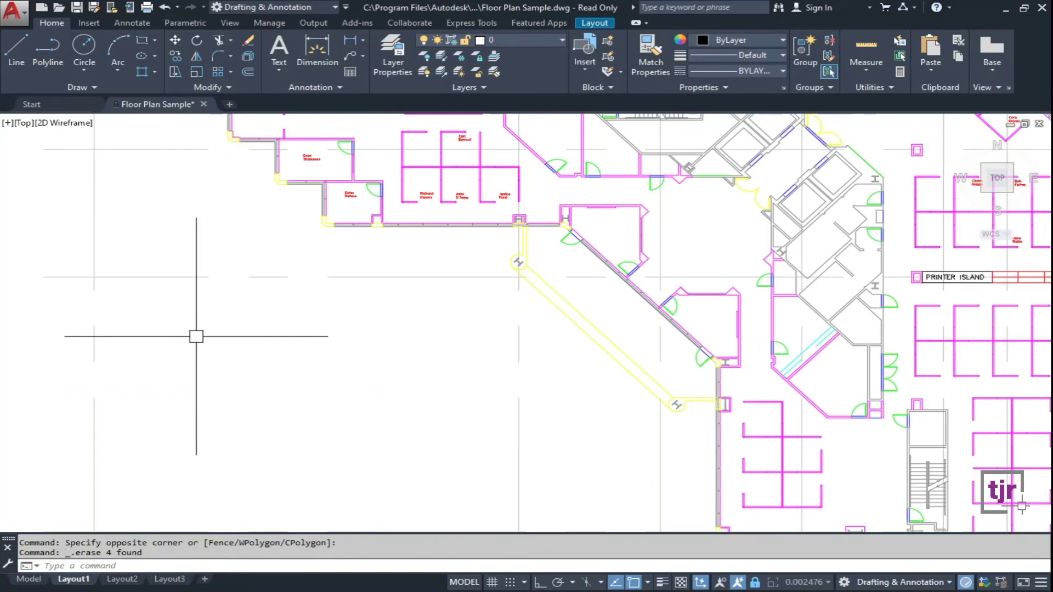
Check the grid lines in Model, and undo their erasure.
click(29, 580)
scroll(442, 321, down, 4)
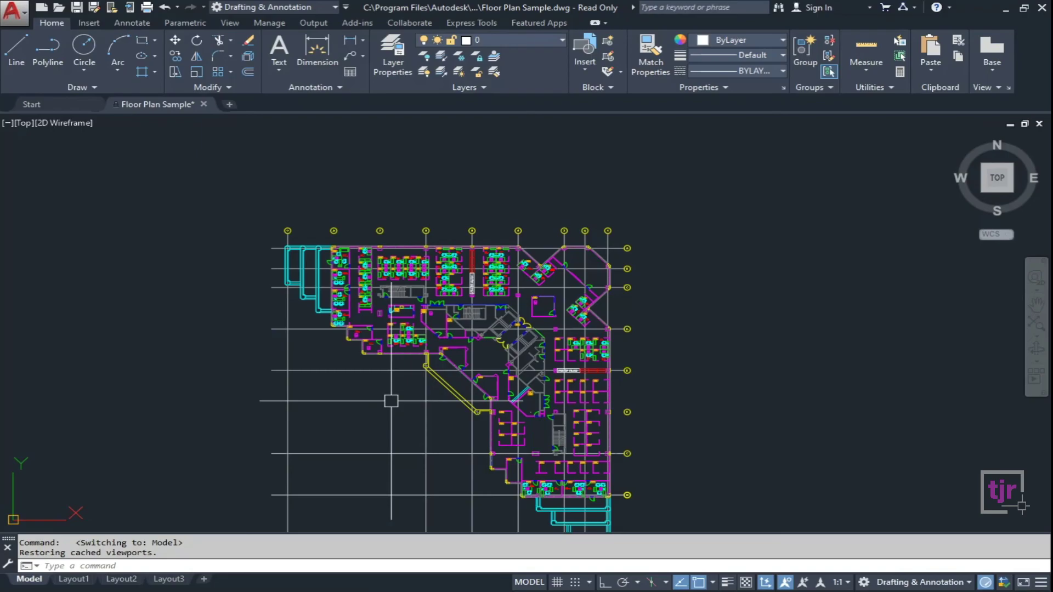
scroll(395, 373, up, 2)
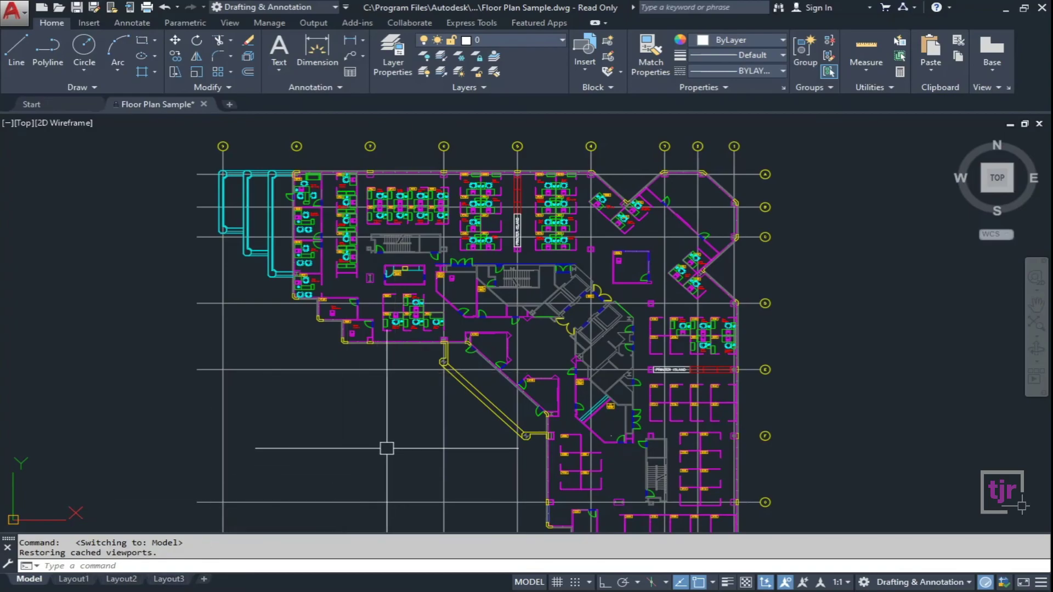
key(ctrl+z)
scroll(386, 448, down, 6)
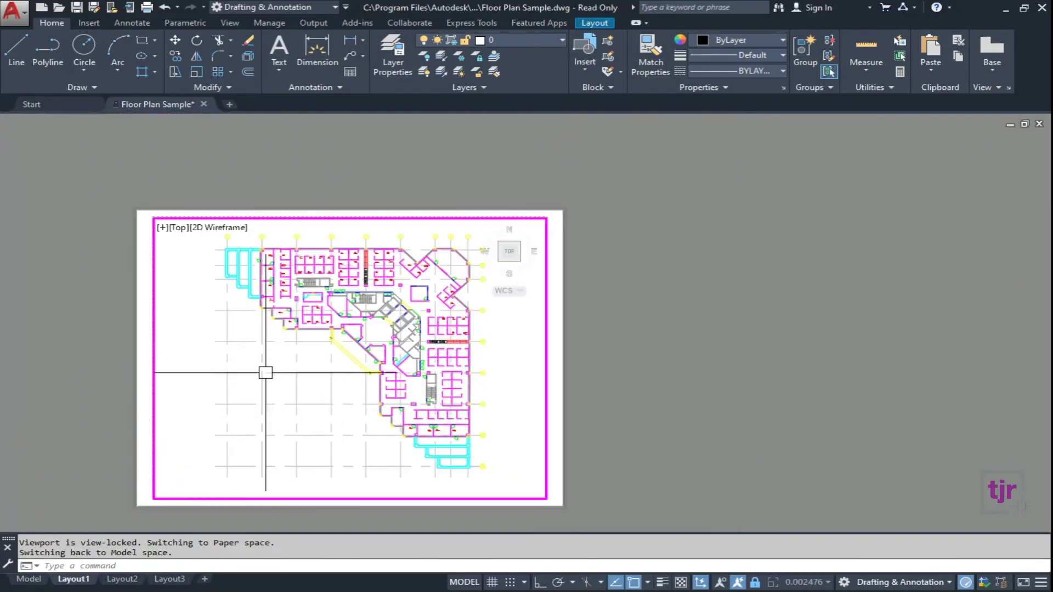
Leave the Layout1 viewport for paper space, and switch to Model to view the whole floor plan.
double_click(595, 395)
key(Escape)
key(Escape)
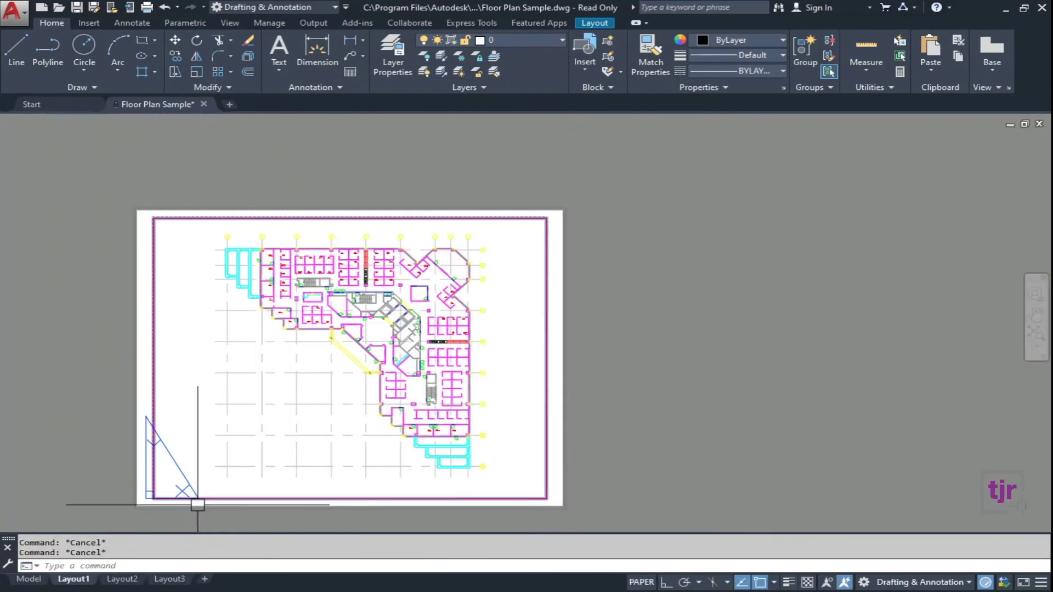
click(28, 579)
scroll(626, 411, down, 5)
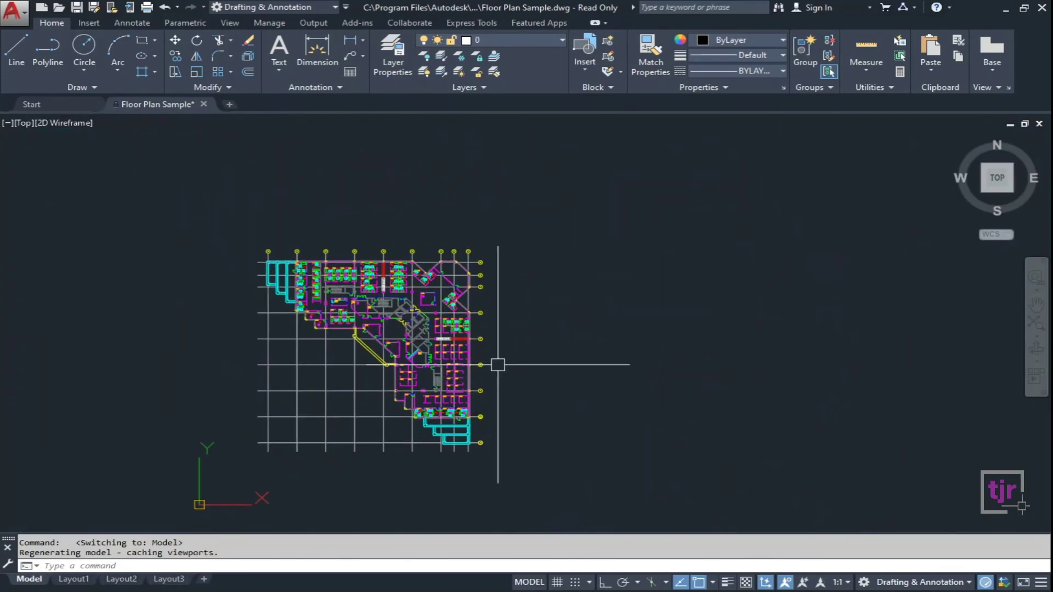